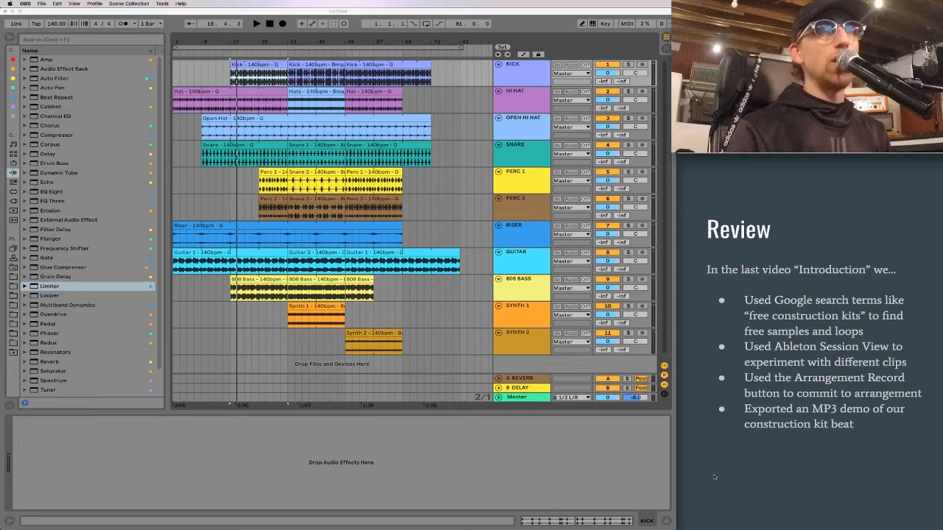
# Return the playhead to the beginning of the arrangement and play the beat from 1.1.1
pyautogui.click(356, 27)
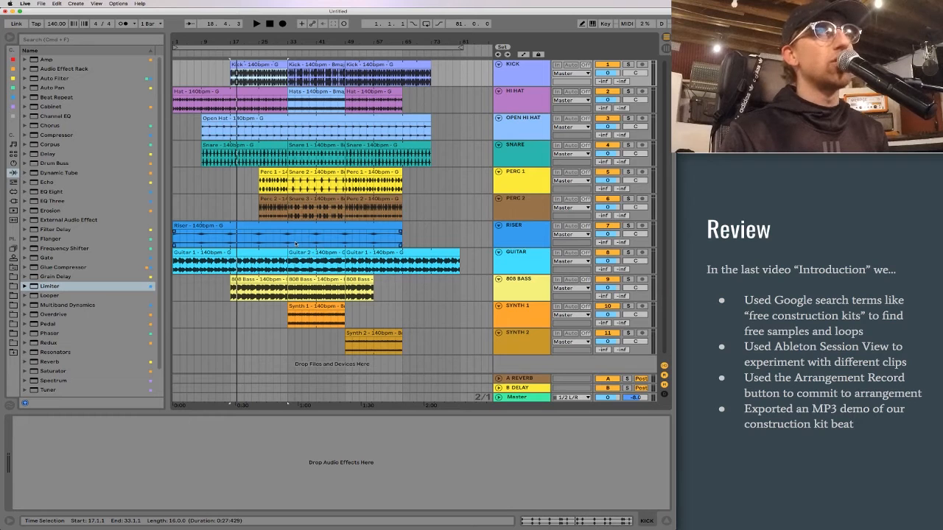
pyautogui.click(270, 24)
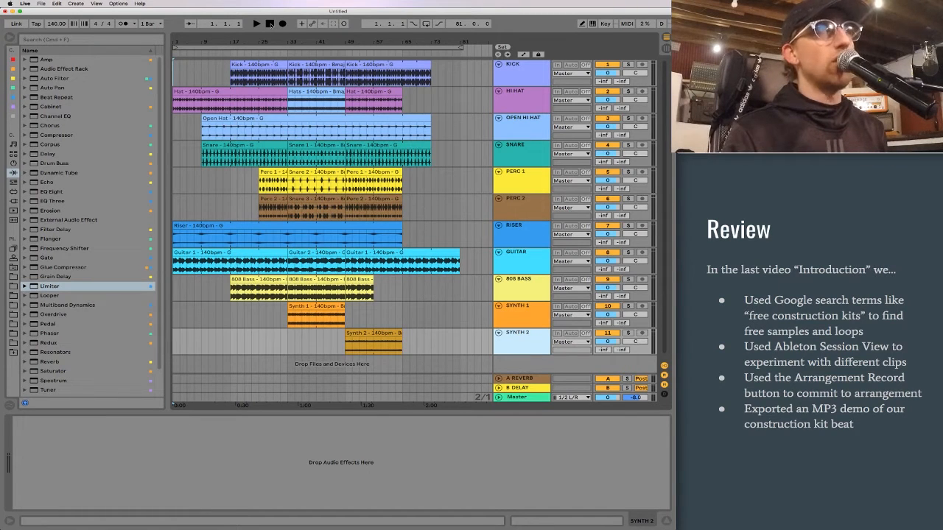
pyautogui.press('space')
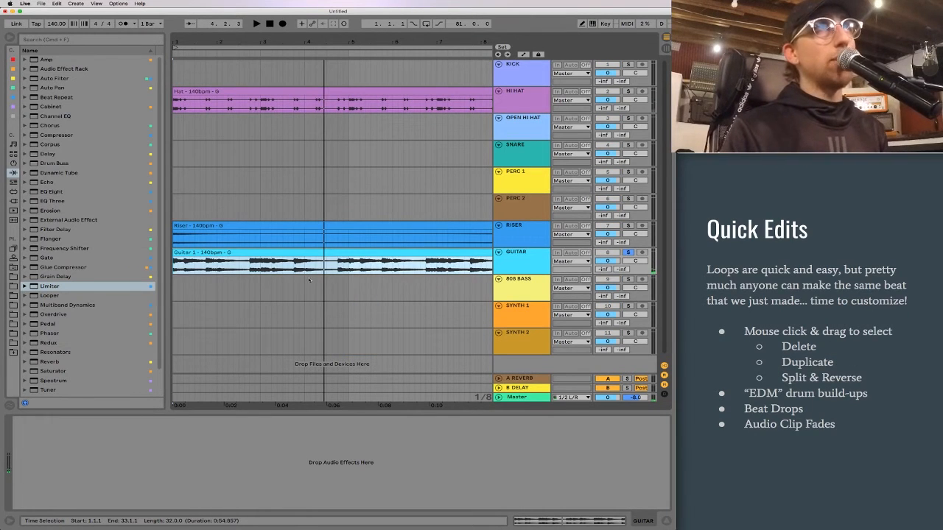
# Delete the one-bar section of the GUITAR clip from 3.4.1 to 4.4.1, and undo the deletion
pyautogui.click(311, 279)
pyautogui.moveTo(301, 270); pyautogui.dragTo(335, 271)
pyautogui.click(289, 273)
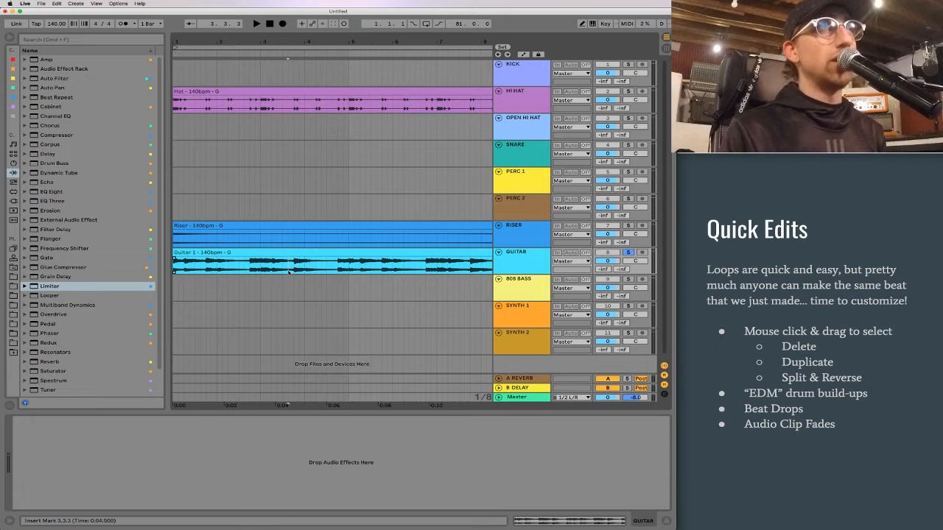
pyautogui.moveTo(292, 270); pyautogui.dragTo(319, 271)
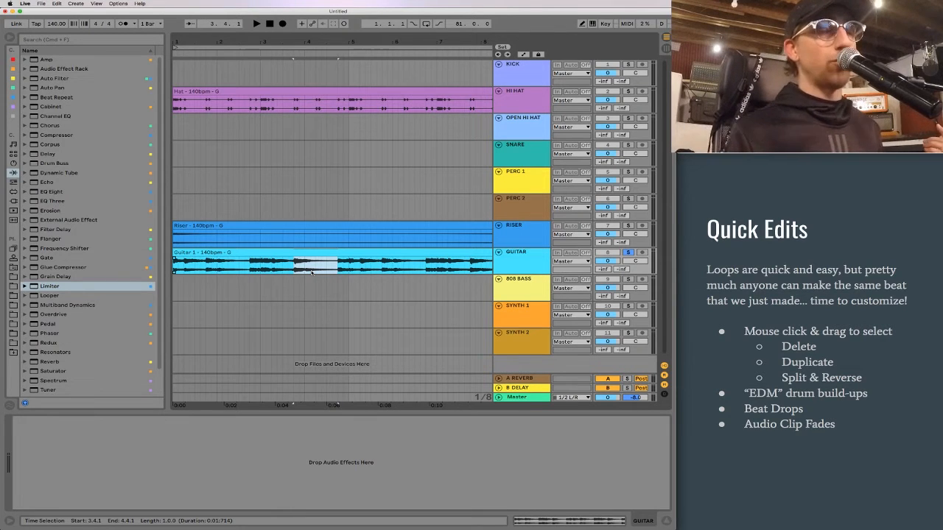
pyautogui.press('Delete')
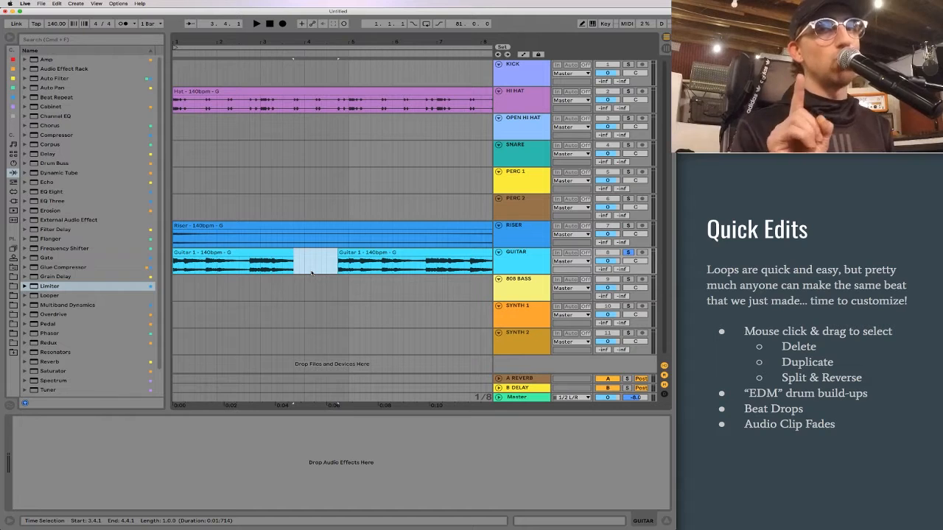
pyautogui.scroll(-1, 311, 274)
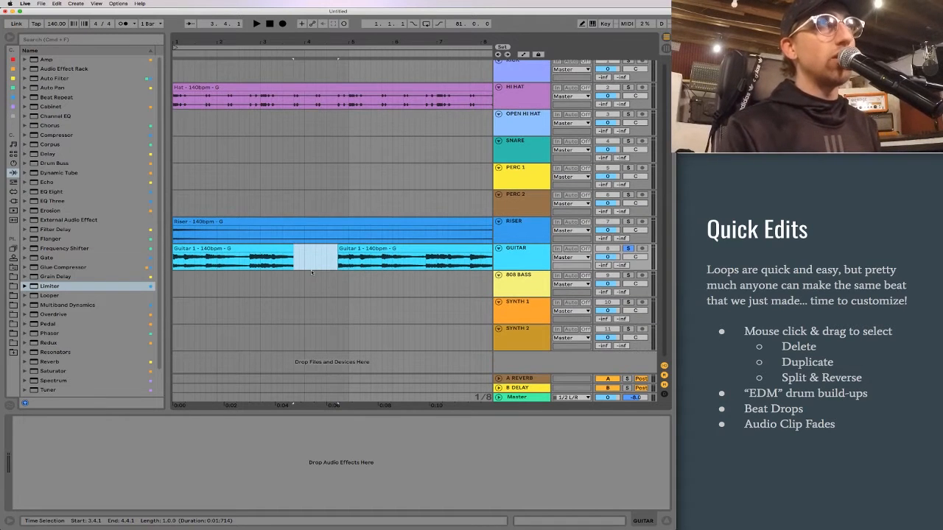
pyautogui.press('super+z')
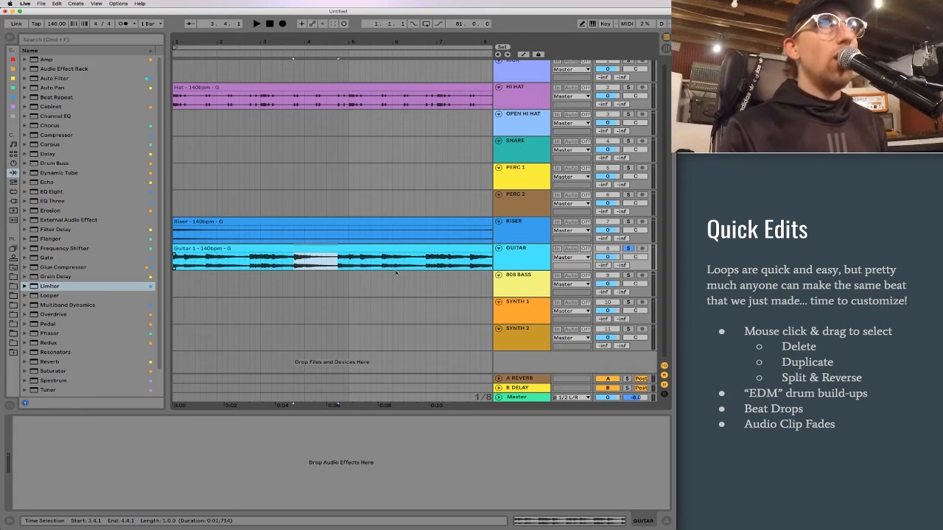
# Duplicate the one-beat GUITAR slice from 3.4.1 to 4.1.1 three times and play the stutter from 3.4.1
pyautogui.moveTo(292, 262); pyautogui.dragTo(302, 262)
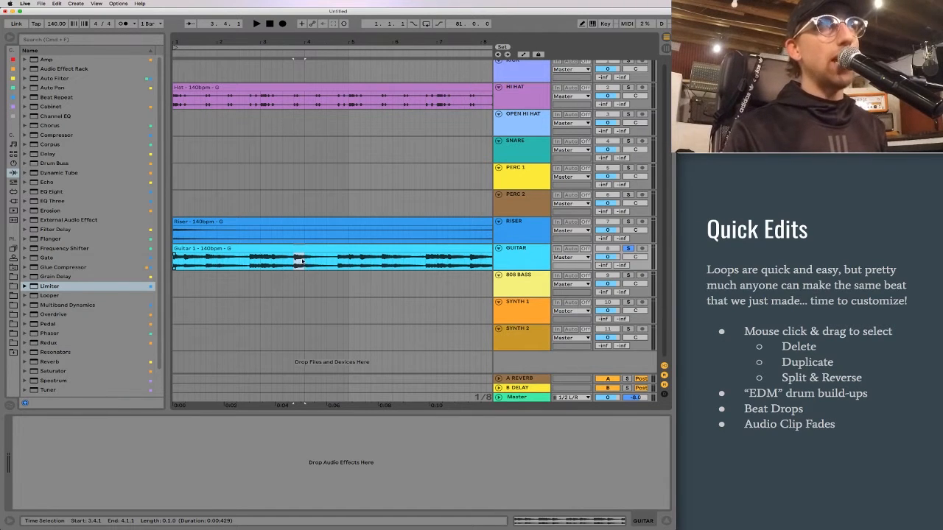
pyautogui.press('super+d')
pyautogui.press('super+d')
pyautogui.press('super+d')
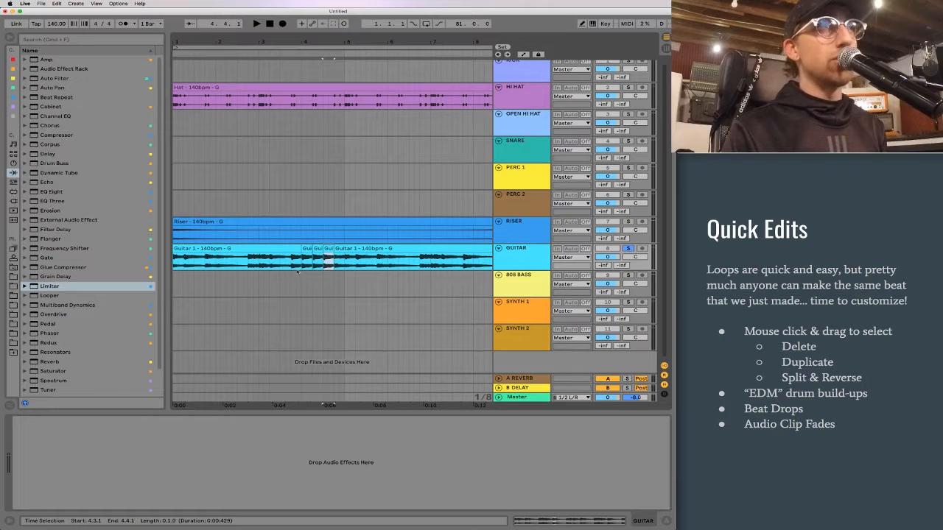
pyautogui.click(296, 263)
pyautogui.press('space')
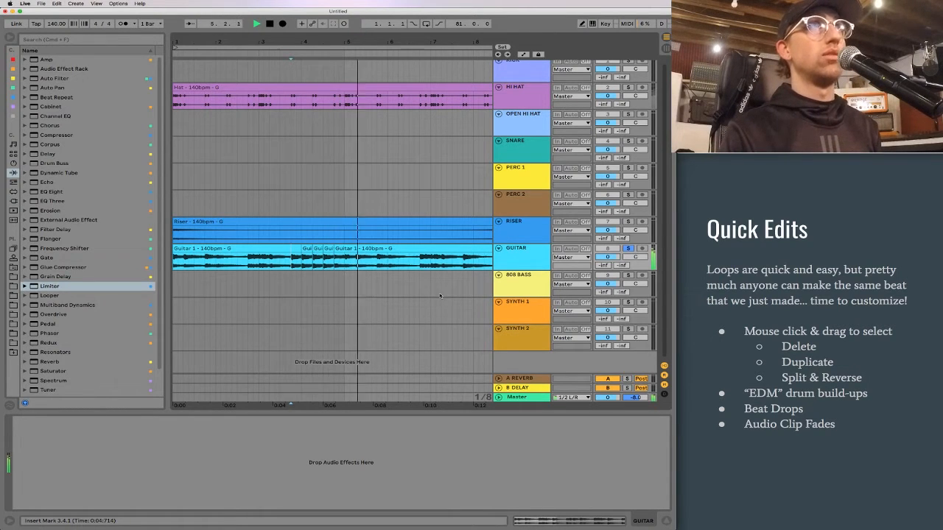
# Undo the three duplications of the guitar slice
pyautogui.press('super+z')
pyautogui.press('super+z')
pyautogui.press('super+z')
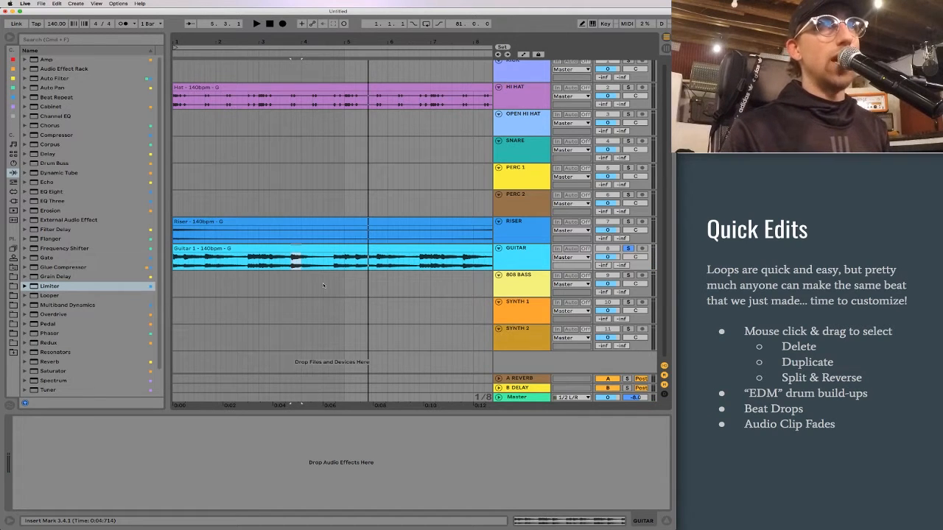
# Split the GUITAR section from 3.4.1 to 4.4.1 into its own clip and reverse its sample
pyautogui.click(291, 264)
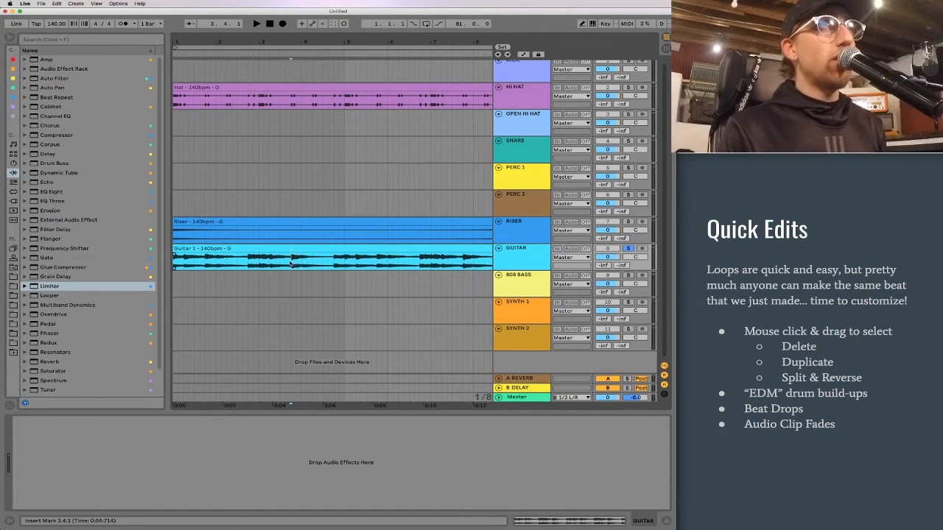
pyautogui.moveTo(291, 264); pyautogui.dragTo(319, 265)
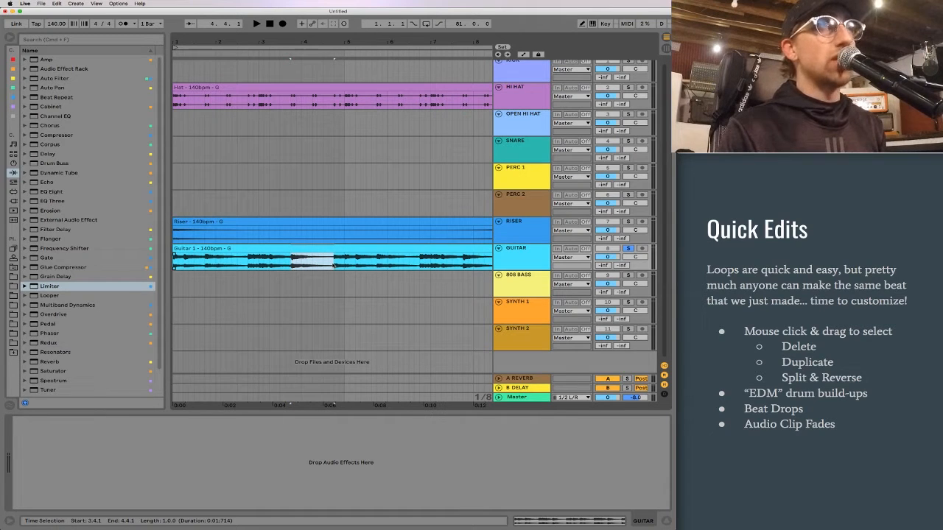
pyautogui.press('super+e')
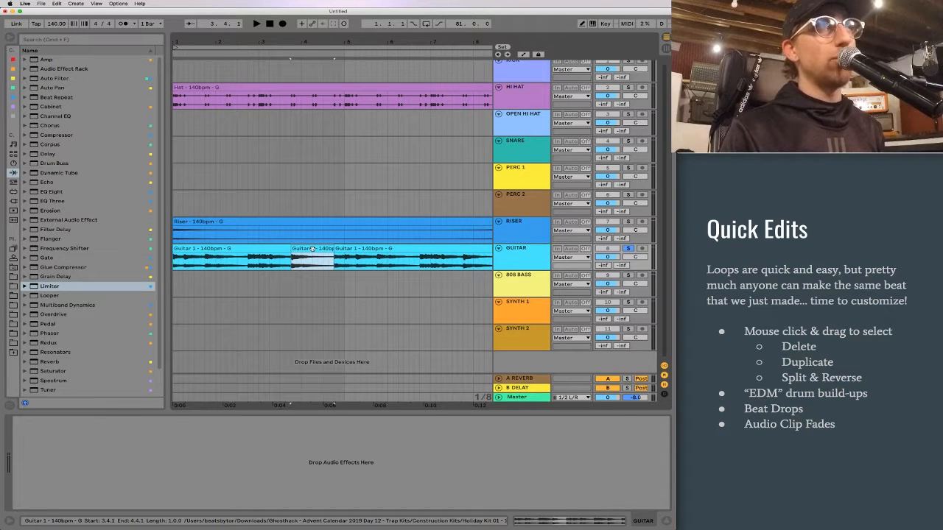
pyautogui.doubleClick(313, 249)
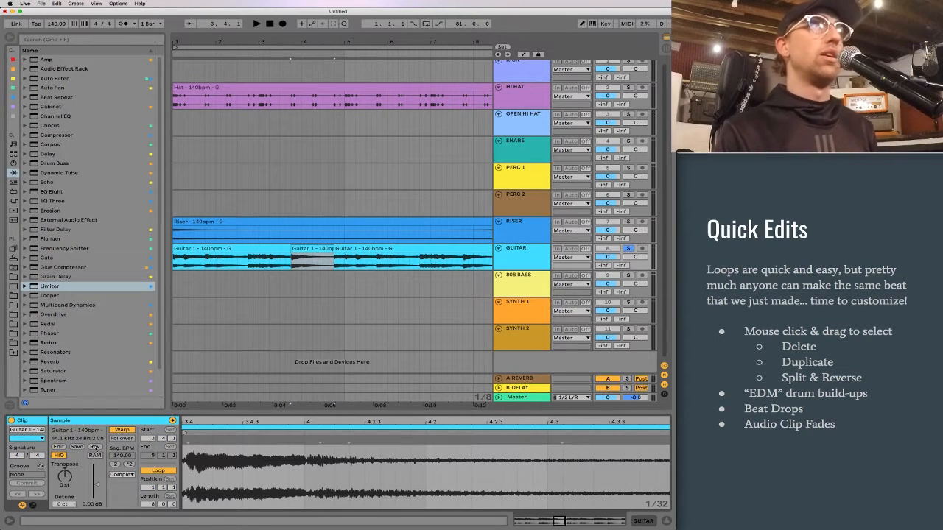
pyautogui.click(95, 447)
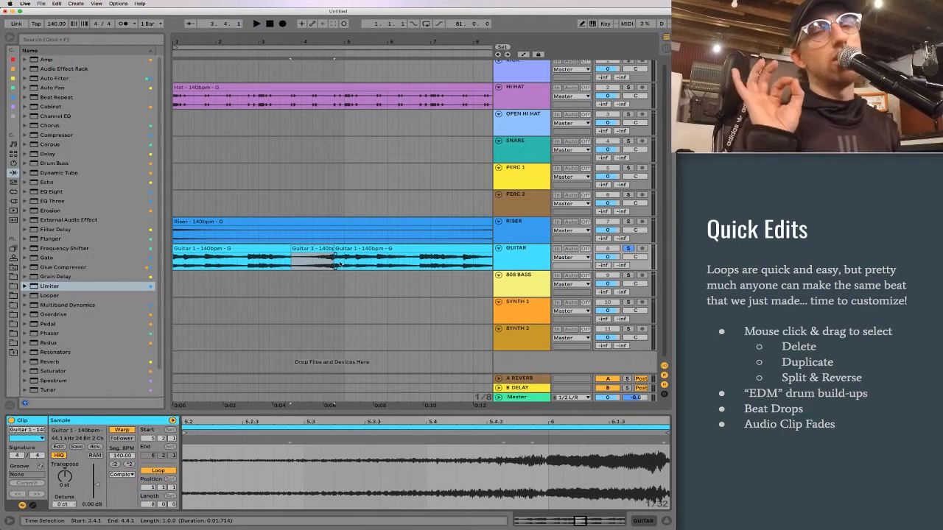
# Play the guitar track through the reversed section and stop playback
pyautogui.click(241, 250)
pyautogui.press('space')
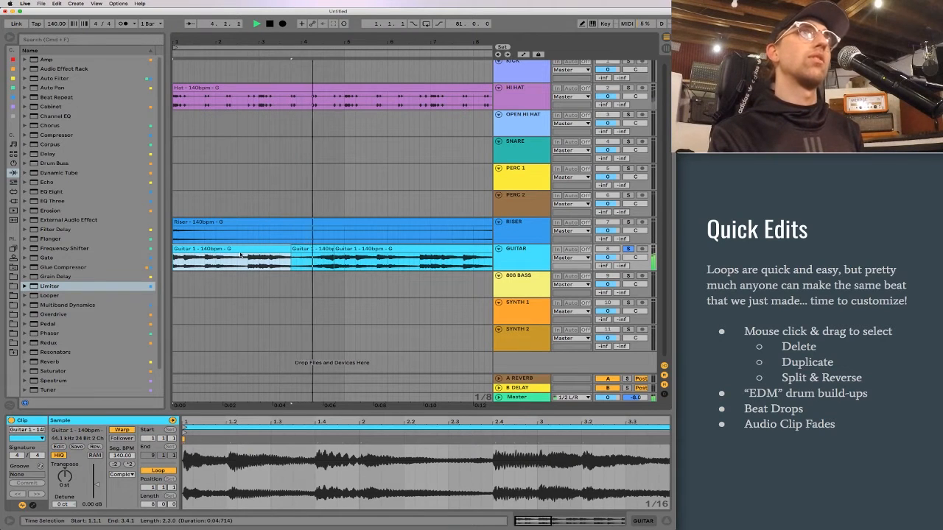
pyautogui.press('space')
# Copy the one-beat snare hit from 15.3.1 to 15.4.1 on the SNARE track, ahead of the kick entry at bar 17
pyautogui.hscroll(15, 420, 278)
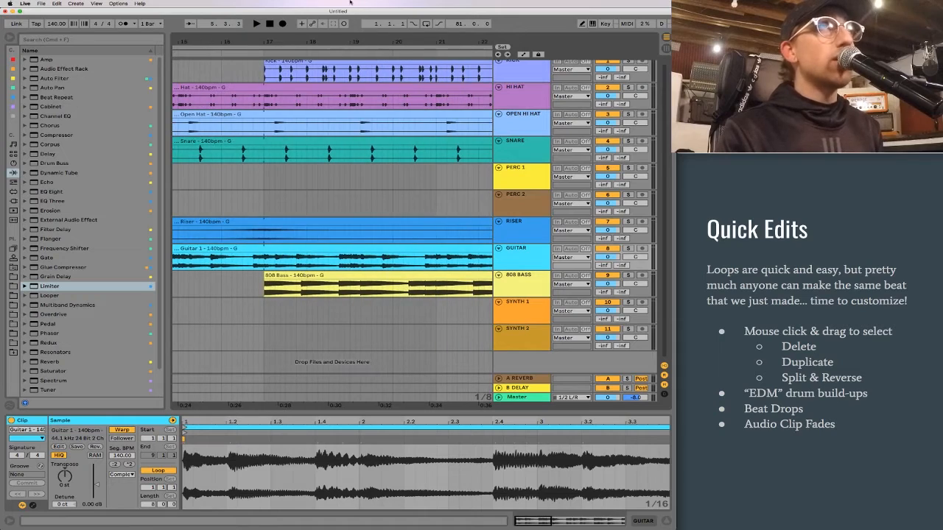
pyautogui.moveTo(356, 44); pyautogui.dragTo(356, 21)
pyautogui.moveTo(242, 289); pyautogui.dragTo(309, 60)
pyautogui.click(258, 281)
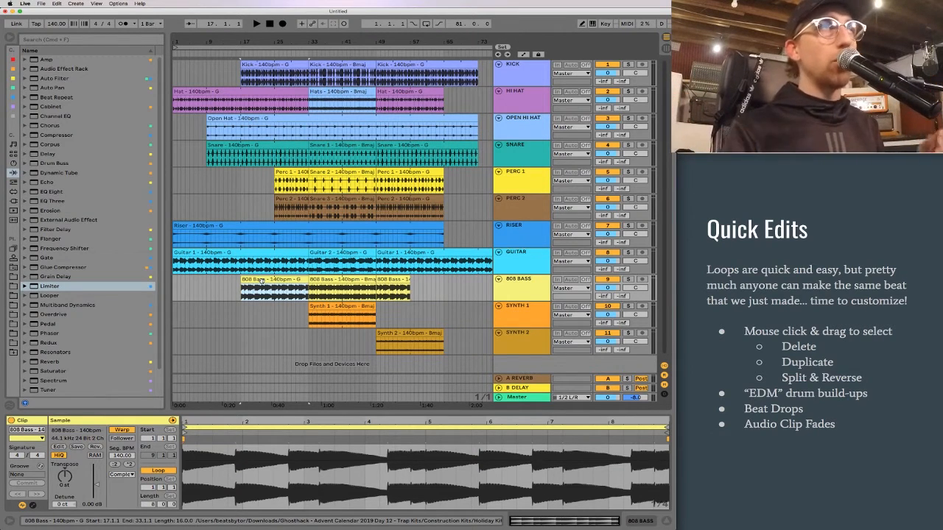
pyautogui.moveTo(223, 42)
pyautogui.mouseDown()
pyautogui.moveTo(228, 73)
pyautogui.moveTo(221, 41)
pyautogui.mouseUp()
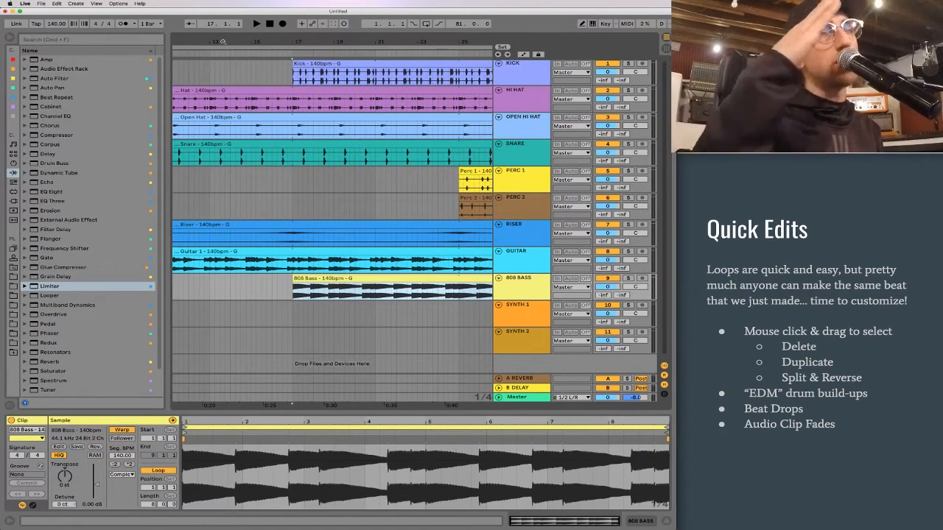
pyautogui.click(259, 160)
pyautogui.moveTo(259, 160); pyautogui.dragTo(263, 158)
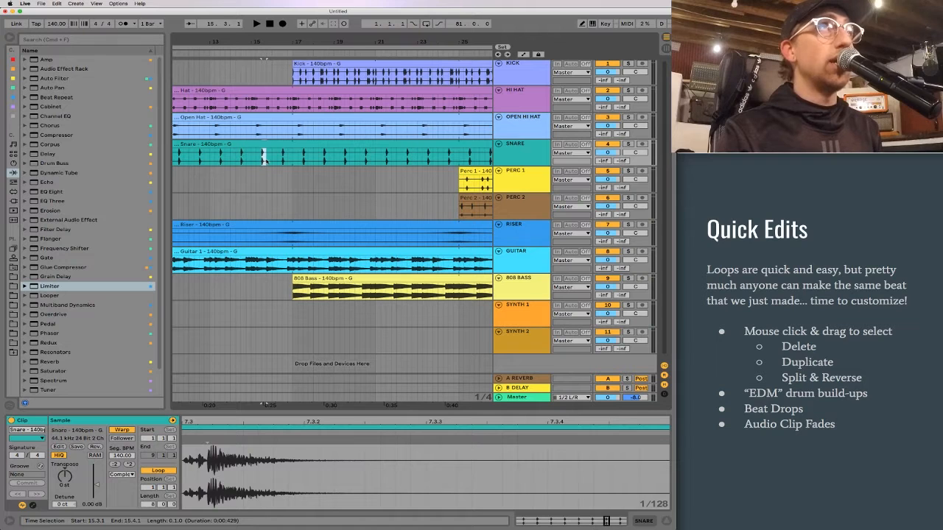
pyautogui.hscroll(-5, 275, 167)
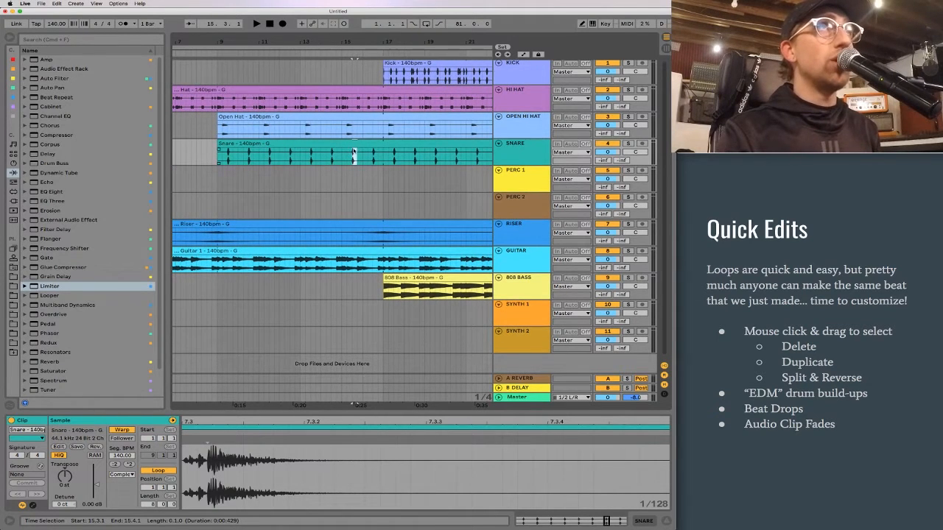
pyautogui.rightClick(354, 155)
pyautogui.click(400, 171)
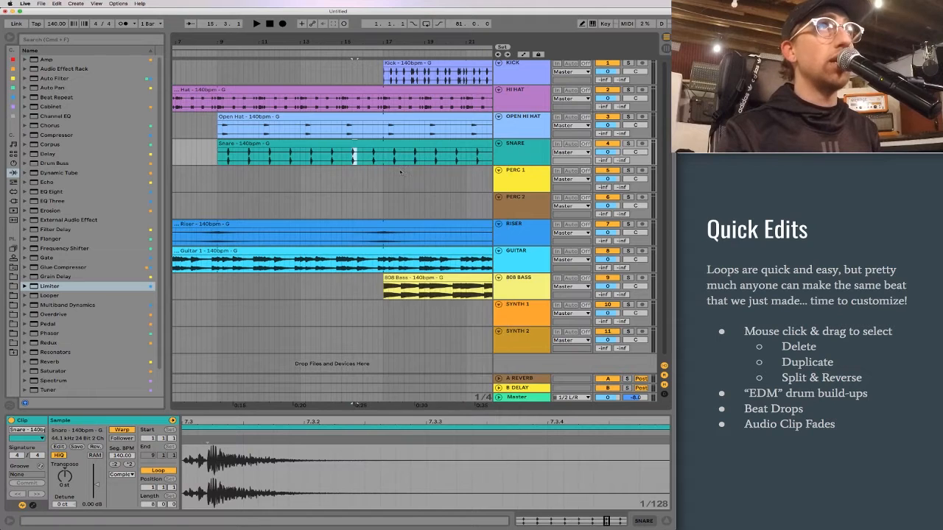
# Paste the copied snare hit on the SNARE track so a hit falls on every beat from 15.1.1 to 16.1.1
pyautogui.click(343, 162)
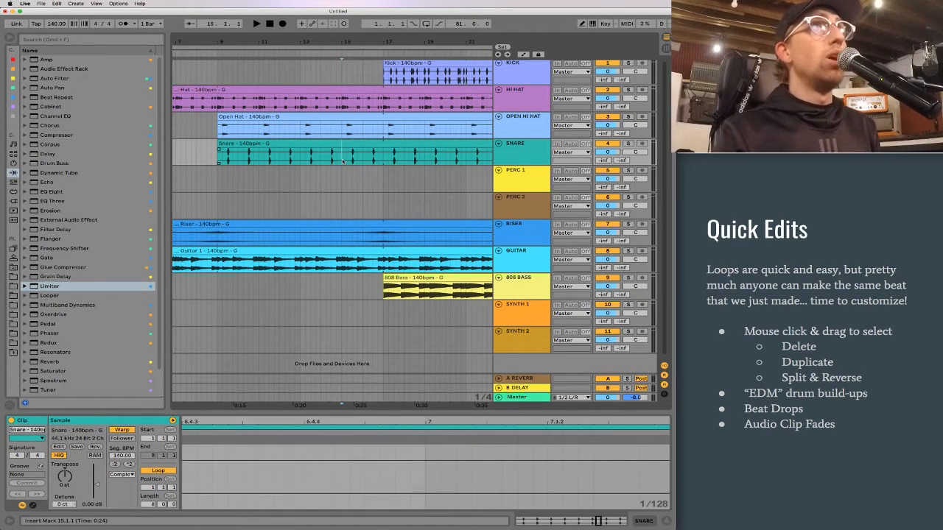
pyautogui.click(346, 156)
pyautogui.press('super+e')
pyautogui.moveTo(346, 156); pyautogui.dragTo(352, 160)
pyautogui.click(355, 159)
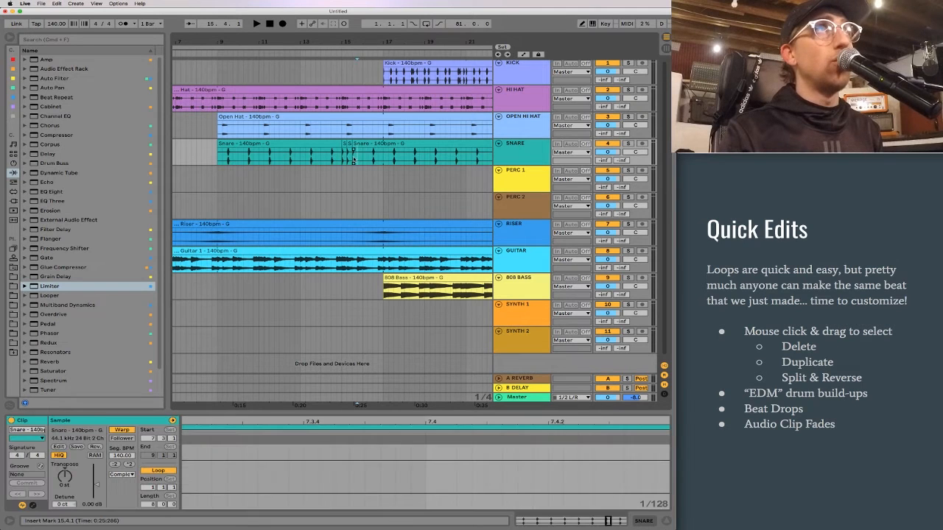
pyautogui.press('super+v')
pyautogui.scroll(5, 365, 161)
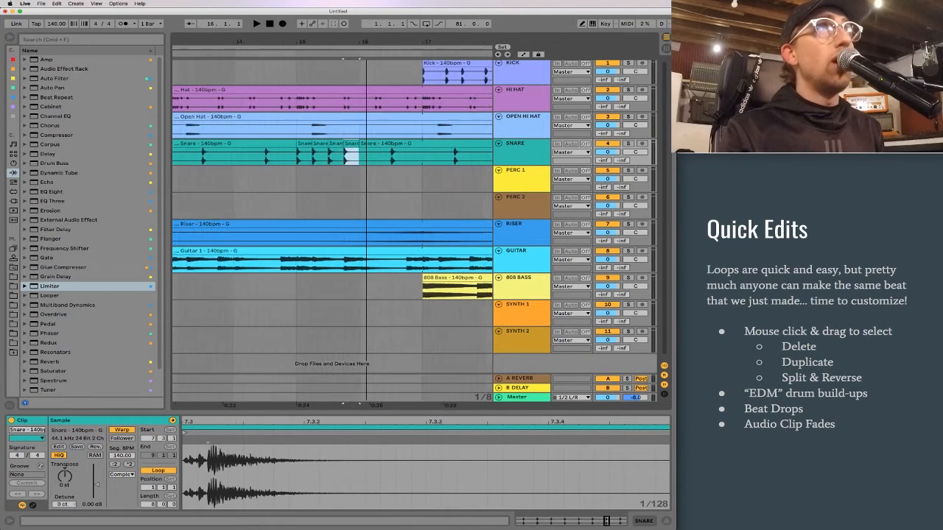
pyautogui.click(354, 159)
pyautogui.press('super+v')
# Shorten the snare clip at 16.1.1 to half a beat and duplicate it as repeated eighth-note hits
pyautogui.moveTo(380, 145); pyautogui.dragTo(367, 145)
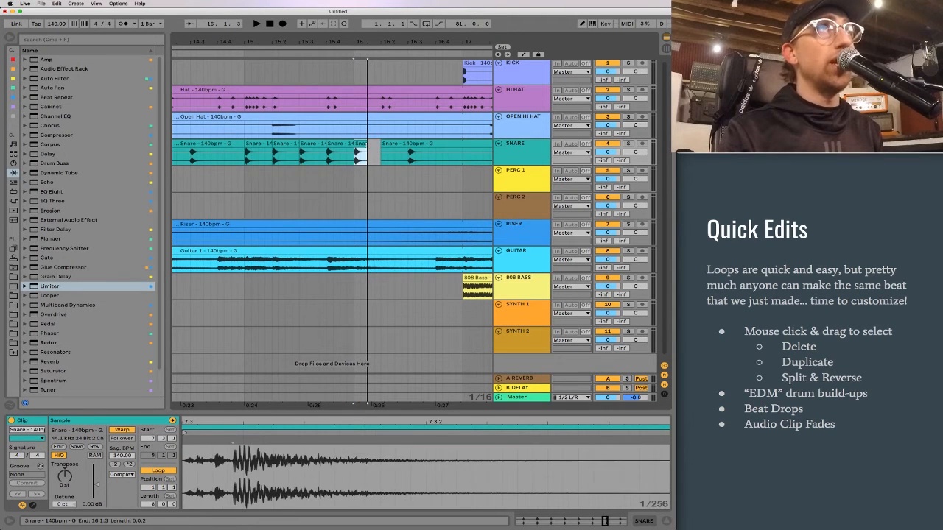
pyautogui.press('super+d')
pyautogui.press('super+d')
pyautogui.press('super+d')
pyautogui.press('super+d')
# Halve the snare clip at 16.3.1 to a sixteenth note and duplicate it until a hit lands on 16.4.1
pyautogui.hotkey('shift', 'Left')
pyautogui.press('super+d')
pyautogui.press('super+d')
pyautogui.press('super+d')
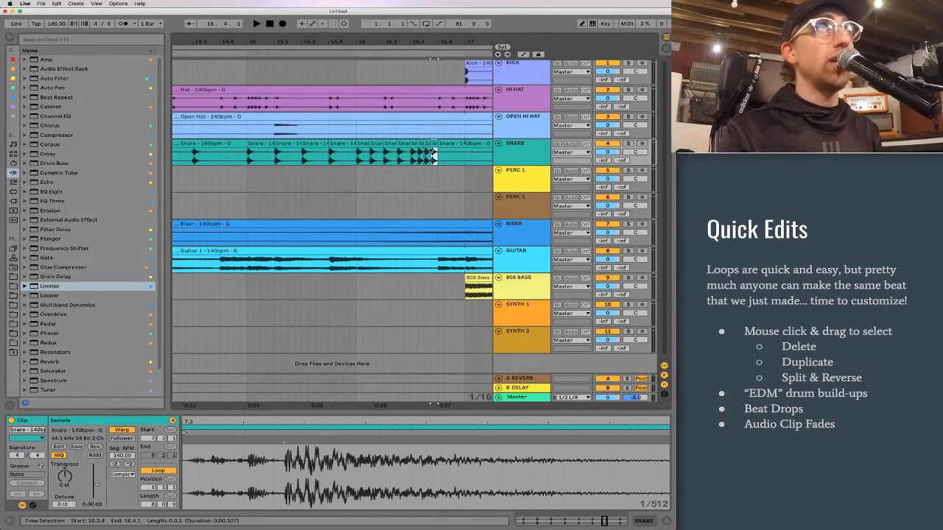
pyautogui.press('super+d')
pyautogui.press('+')
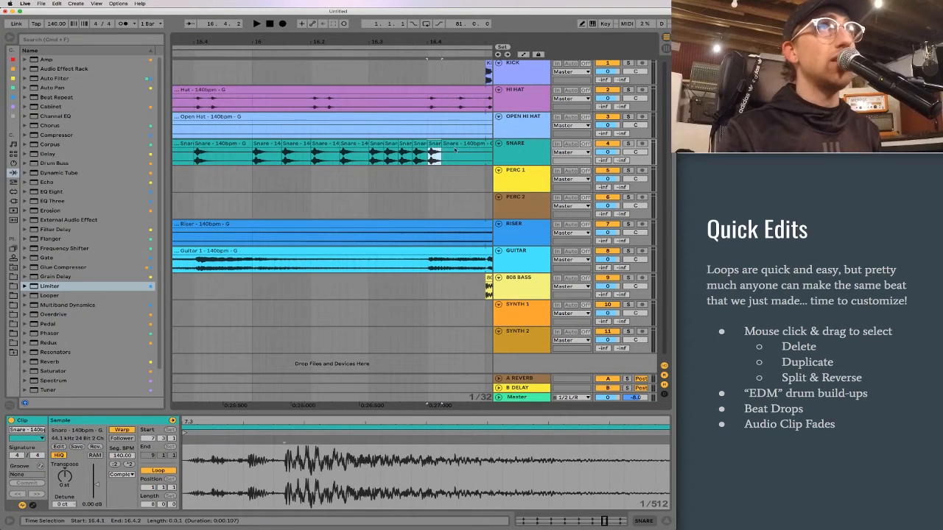
# Halve the snare clip at 16.4.1 to a thirty-second note and duplicate it to fill the roll up to 17.1.1
pyautogui.click(431, 144)
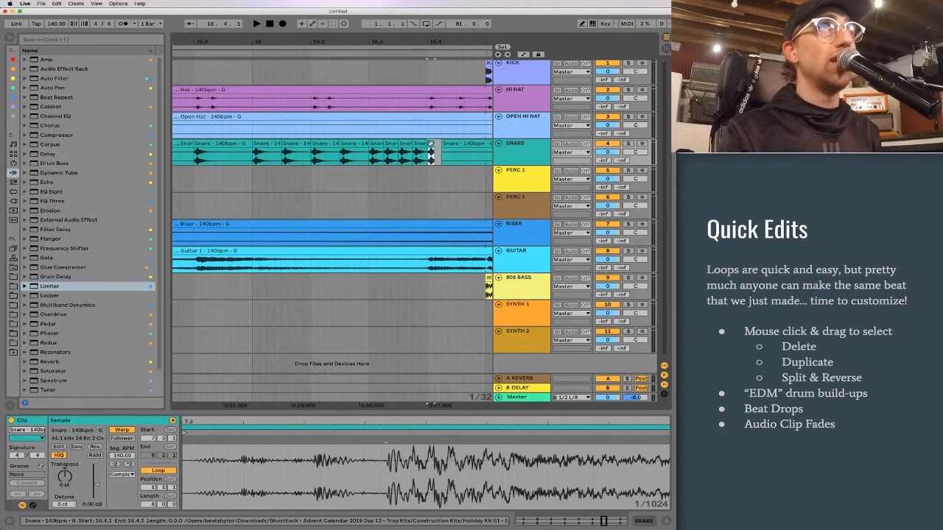
pyautogui.press('super+d')
pyautogui.press('super+d')
pyautogui.press('super+d')
pyautogui.press('super+d')
pyautogui.press('super+d')
pyautogui.press('super+d')
pyautogui.press('super+d')
pyautogui.press('super+d')
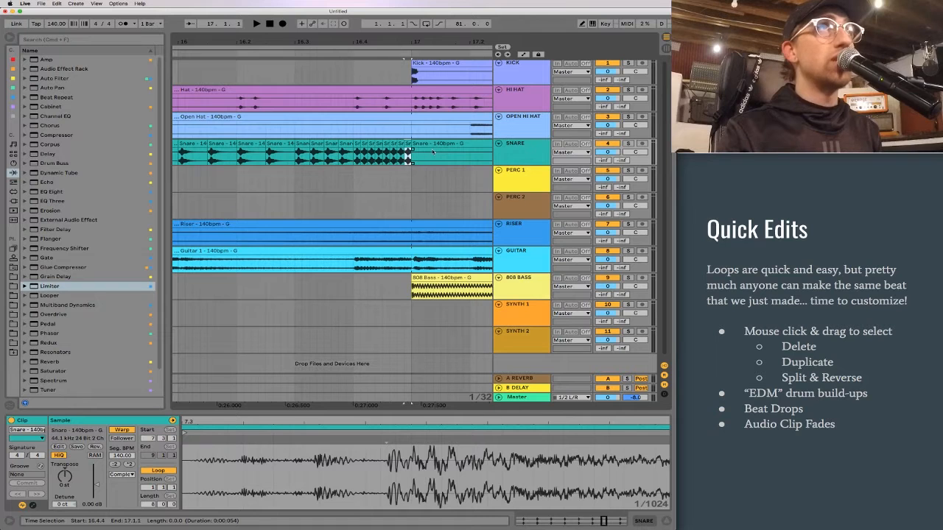
# Play the arrangement from 13.1.1 to hear the accelerating snare build-up
pyautogui.moveTo(286, 37); pyautogui.dragTo(369, 41)
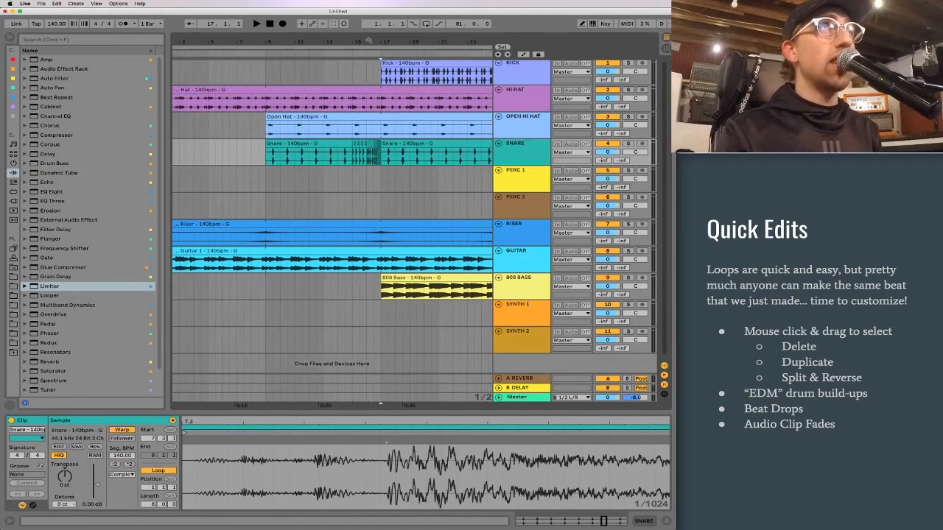
pyautogui.click(326, 161)
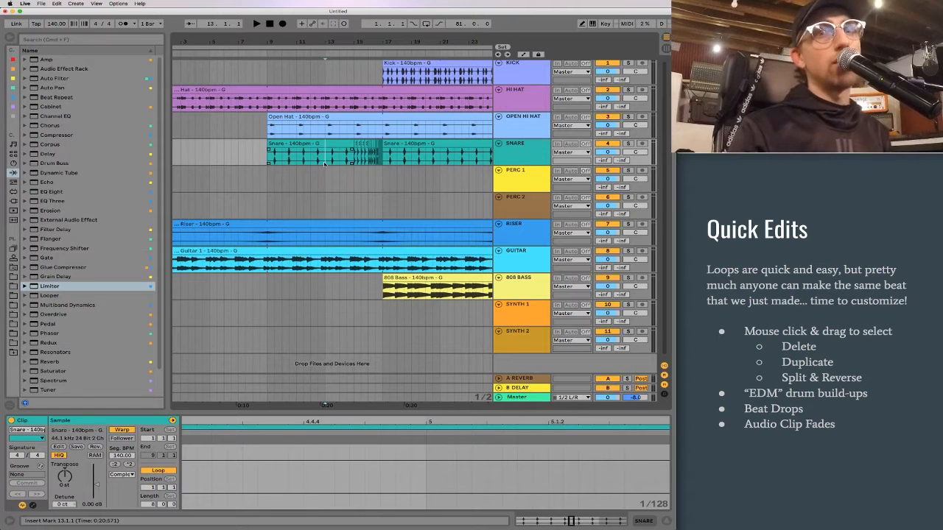
pyautogui.press('space')
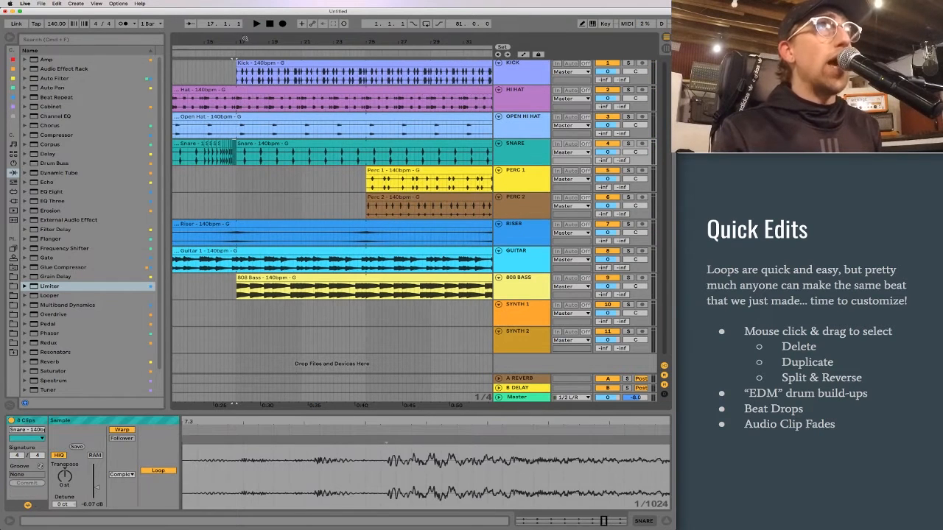
# Play the beat from 17.1.1 and place the insert marker at 21.1.1 to find the beat-drop position
pyautogui.click(237, 179)
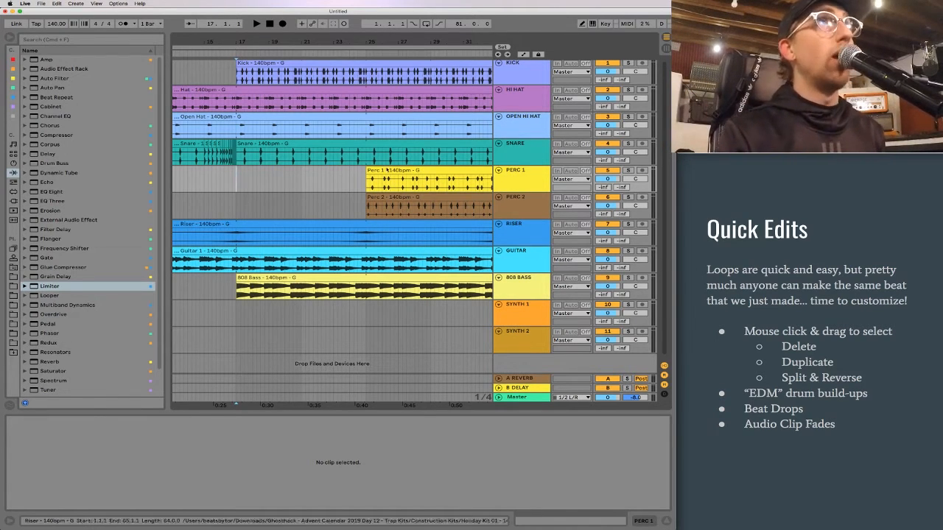
pyautogui.scroll(5, 250, 188)
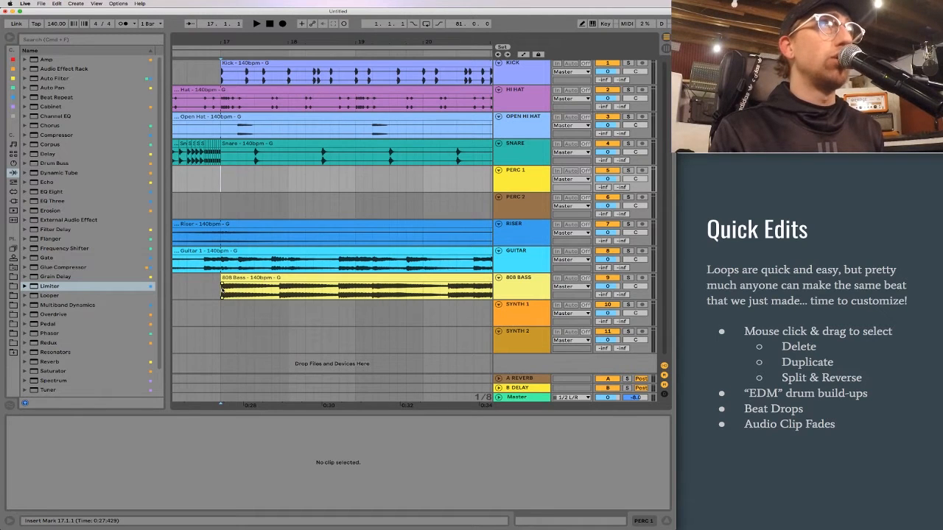
pyautogui.click(222, 290)
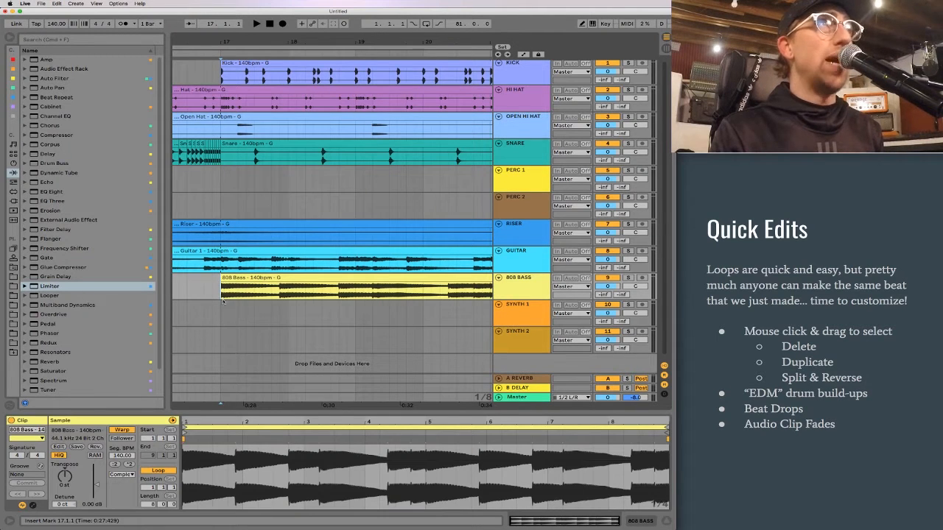
pyautogui.press('space')
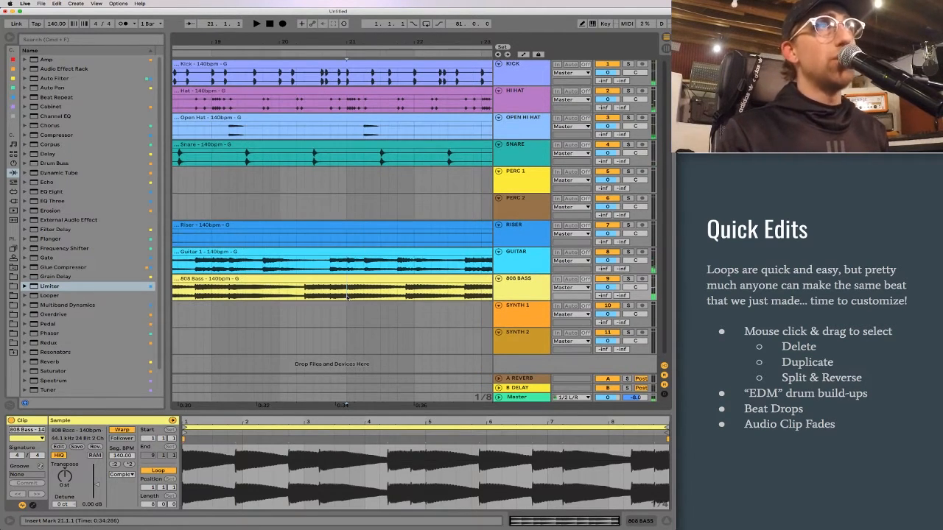
pyautogui.hscroll(-3, 347, 296)
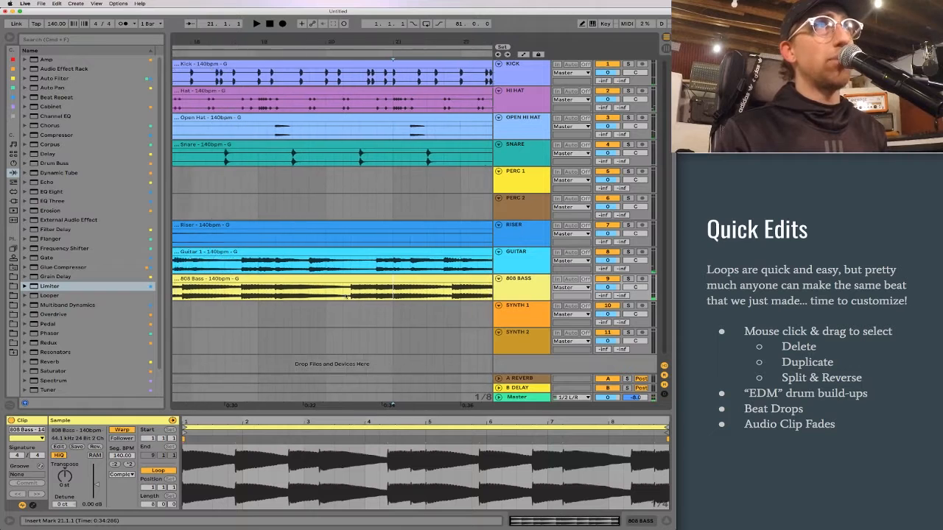
pyautogui.moveTo(388, 37); pyautogui.dragTo(344, 16)
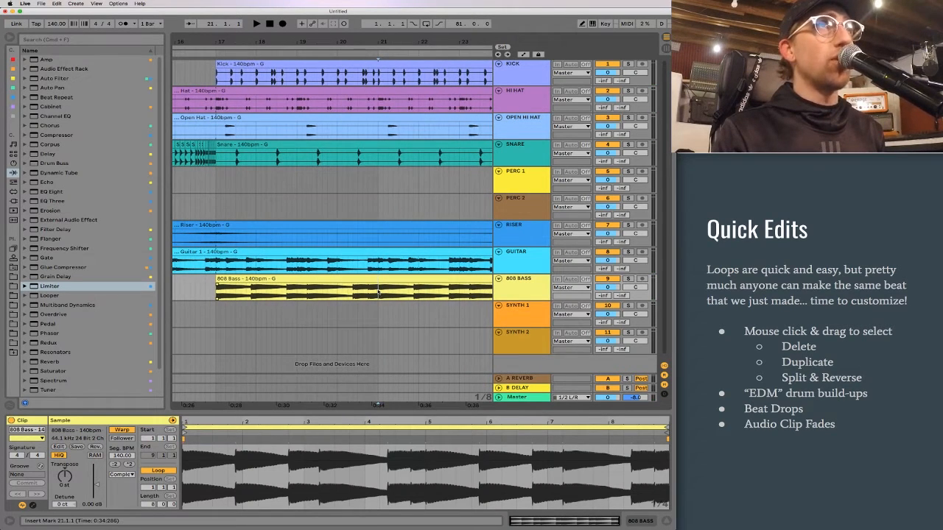
# Delete the audio from 21.1.1 to 21.3.1 on all tracks from the hi-hat through the guitar
pyautogui.click(377, 161)
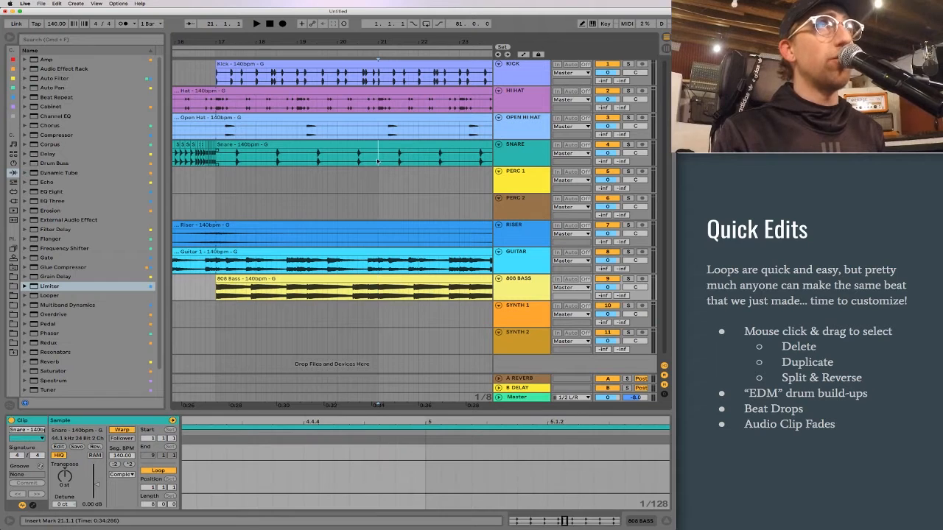
pyautogui.moveTo(378, 161); pyautogui.dragTo(400, 161)
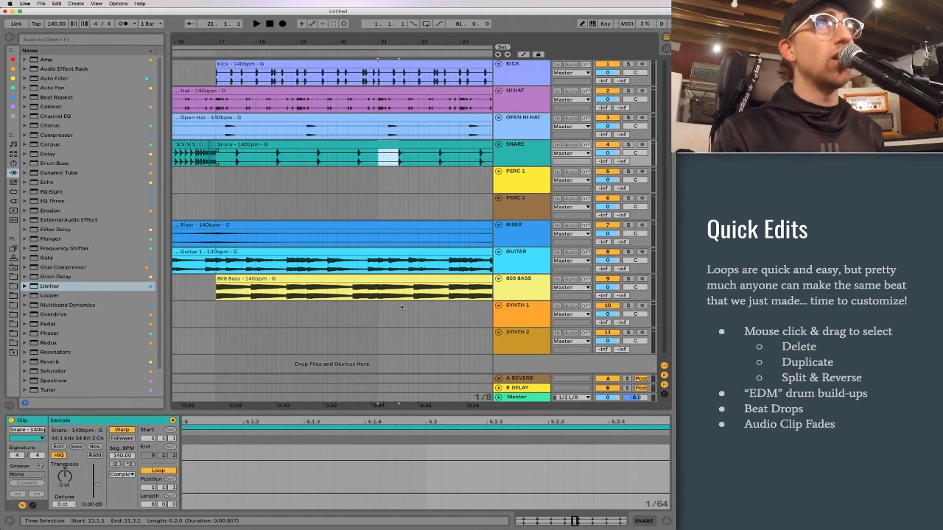
pyautogui.click(378, 268)
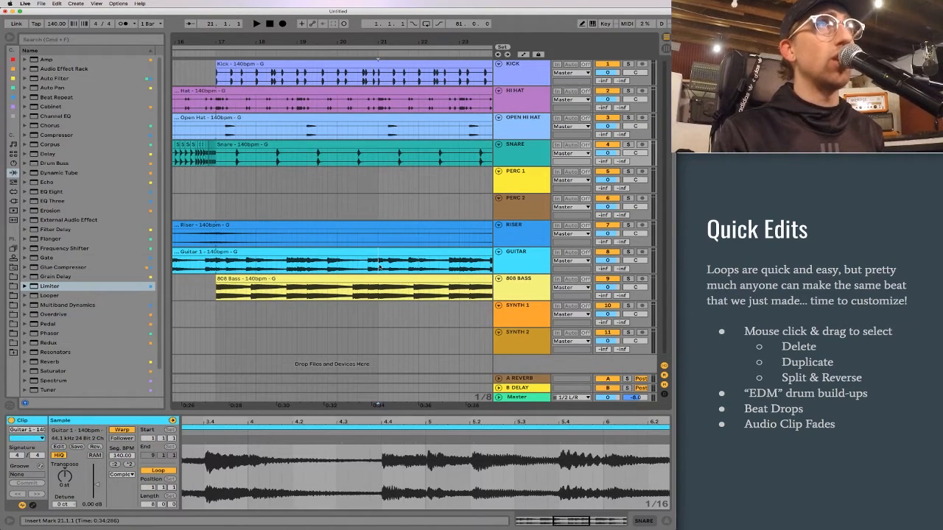
pyautogui.moveTo(378, 267); pyautogui.dragTo(372, 158)
pyautogui.moveTo(375, 94); pyautogui.dragTo(398, 101)
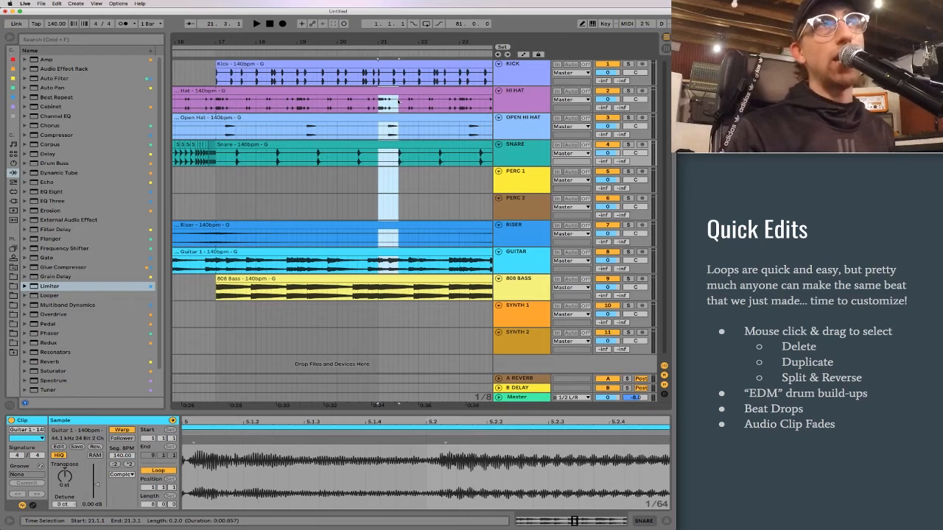
pyautogui.moveTo(398, 102); pyautogui.dragTo(399, 102)
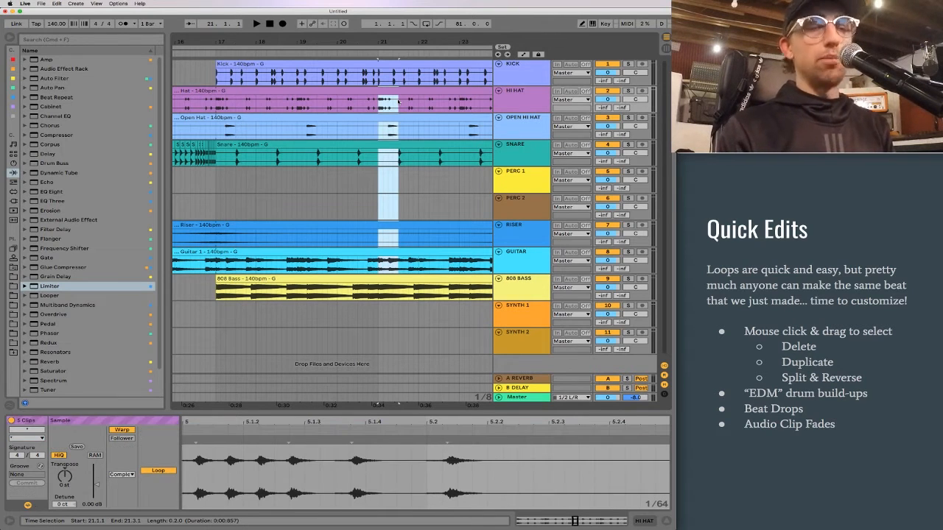
pyautogui.press('Delete')
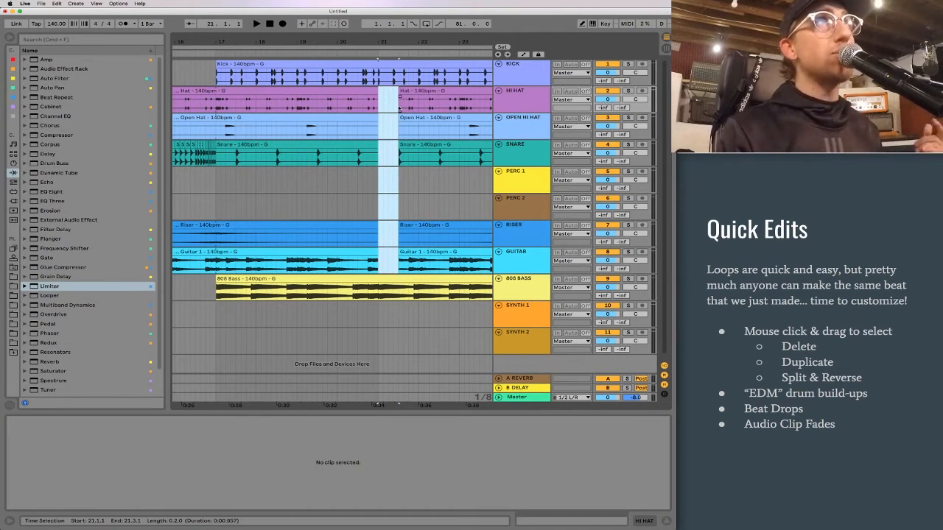
# Delete the kick audio from 21.1.4 to 21.3.1 and play the beat drop from bar 19
pyautogui.moveTo(388, 42); pyautogui.dragTo(389, 74)
pyautogui.press('Delete')
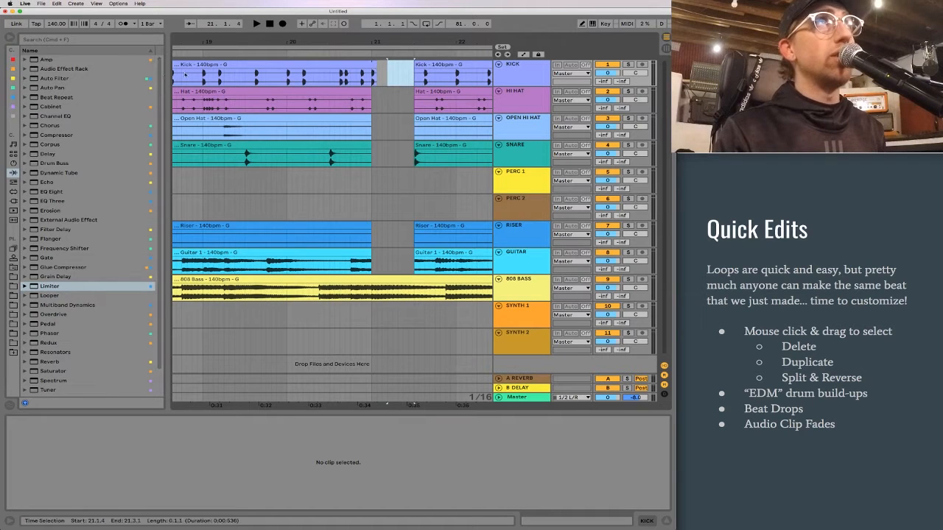
pyautogui.click(201, 80)
pyautogui.press('space')
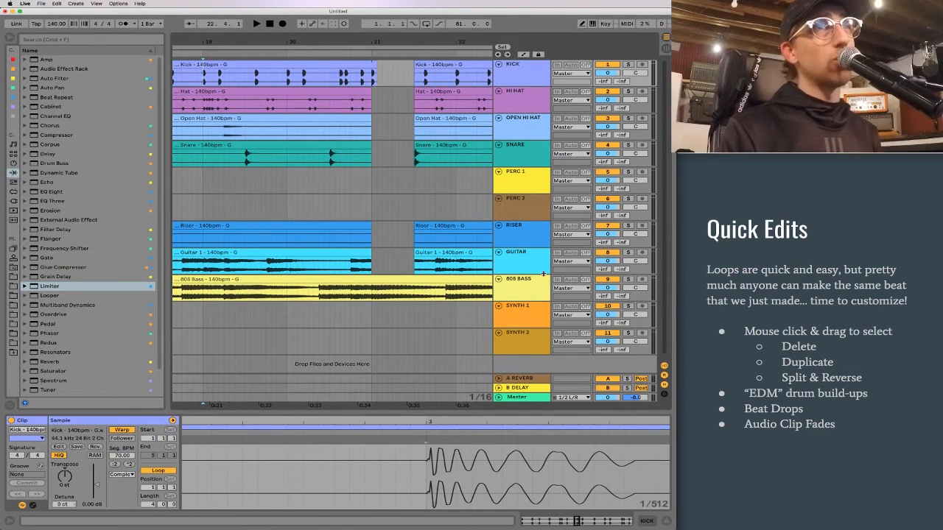
# Fade out the last guitar clip from 73.1.1 to 81.1.1 and play the ending from 73.1.1
pyautogui.moveTo(438, 39); pyautogui.dragTo(245, 4)
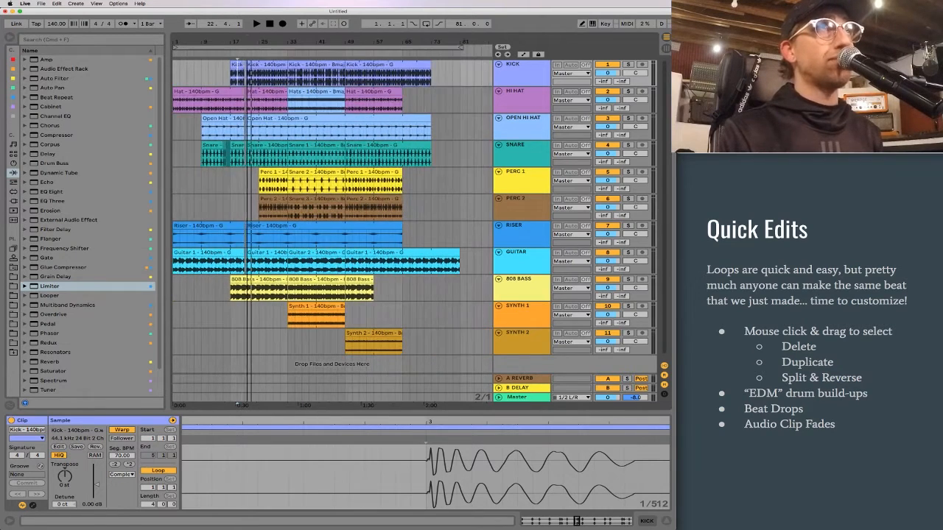
pyautogui.click(458, 261)
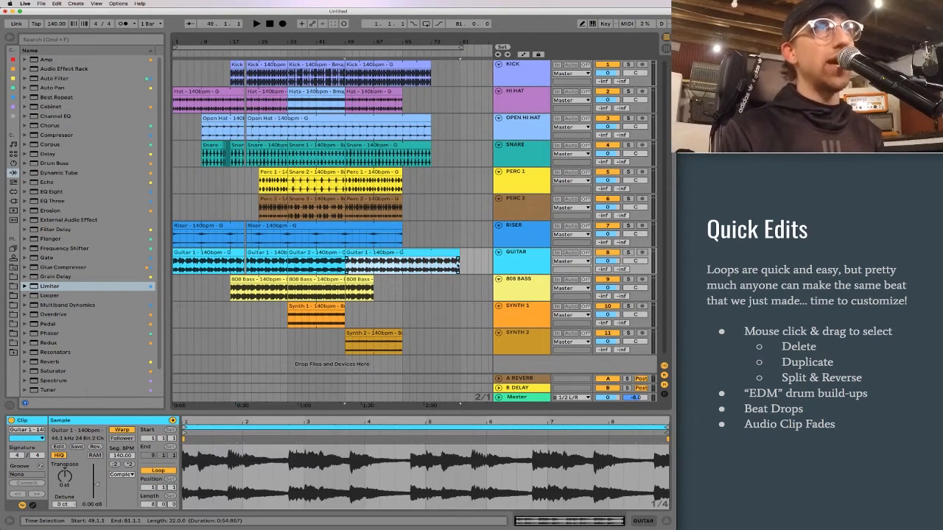
pyautogui.click(462, 265)
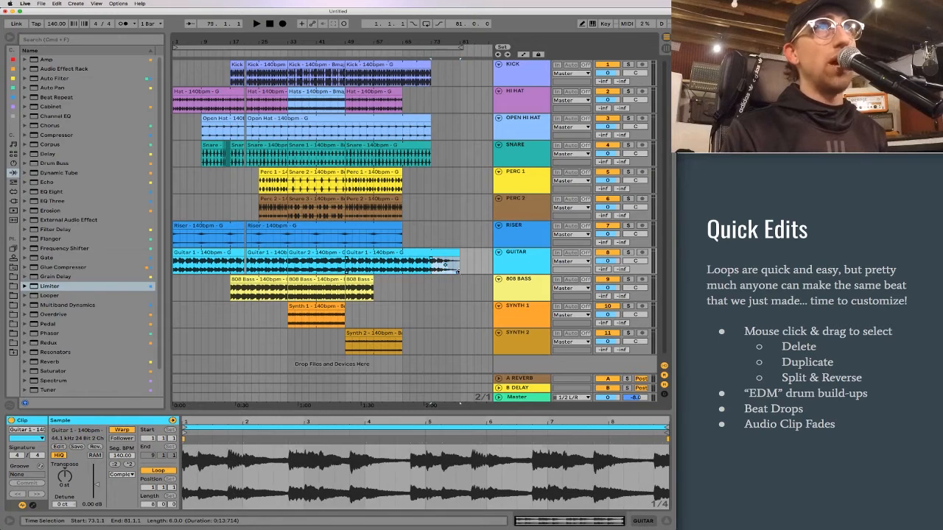
pyautogui.click(431, 271)
pyautogui.press('space')
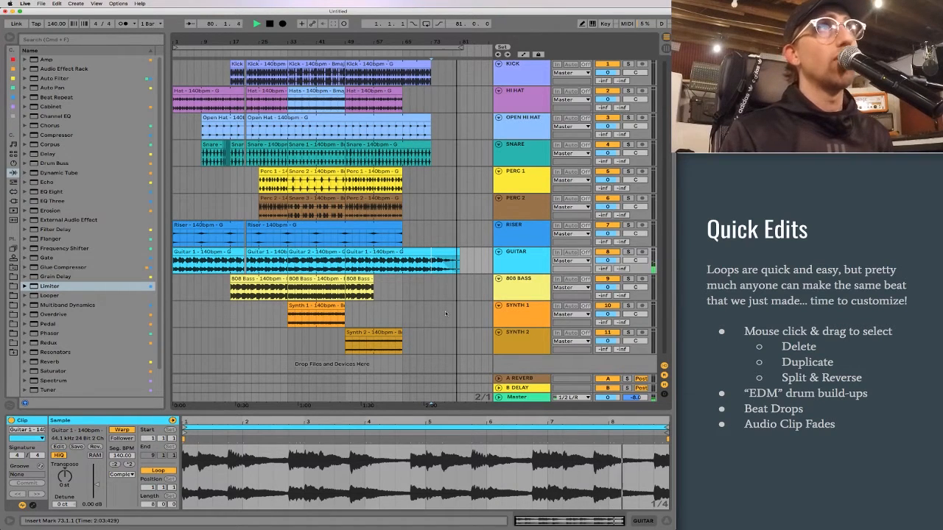
pyautogui.press('space')
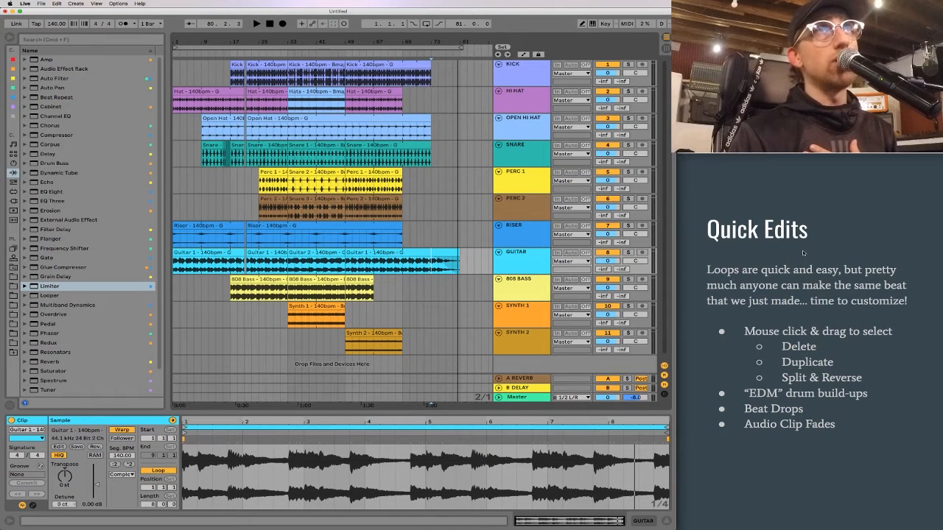
# Widen the browser's category list to view the Audio Effects category name, and narrow the list again
pyautogui.click(803, 249)
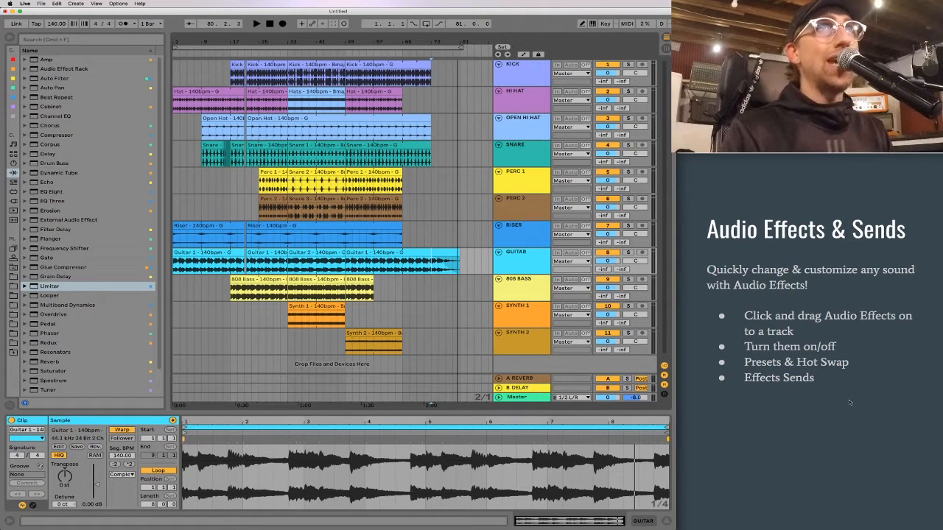
pyautogui.click(13, 172)
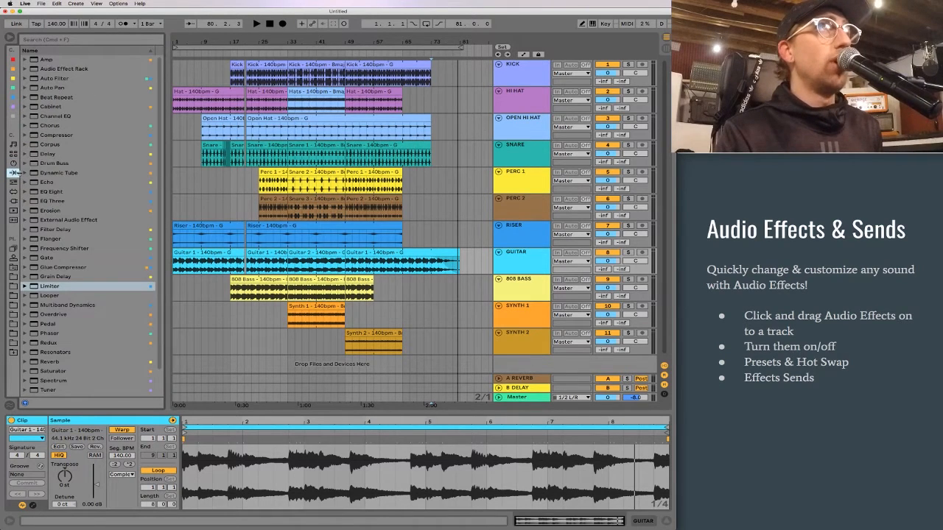
pyautogui.click(42, 174)
pyautogui.moveTo(20, 174); pyautogui.dragTo(61, 174)
pyautogui.click(49, 174)
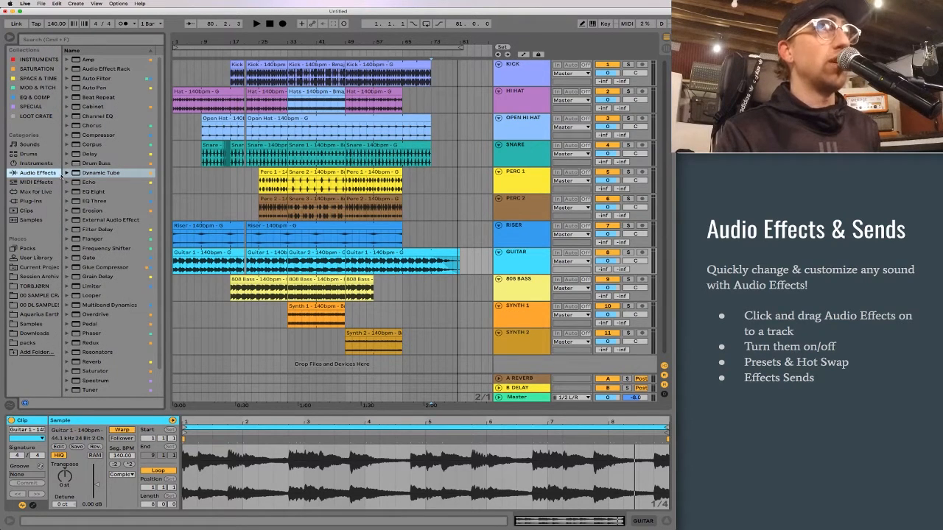
pyautogui.moveTo(62, 173); pyautogui.dragTo(2, 173)
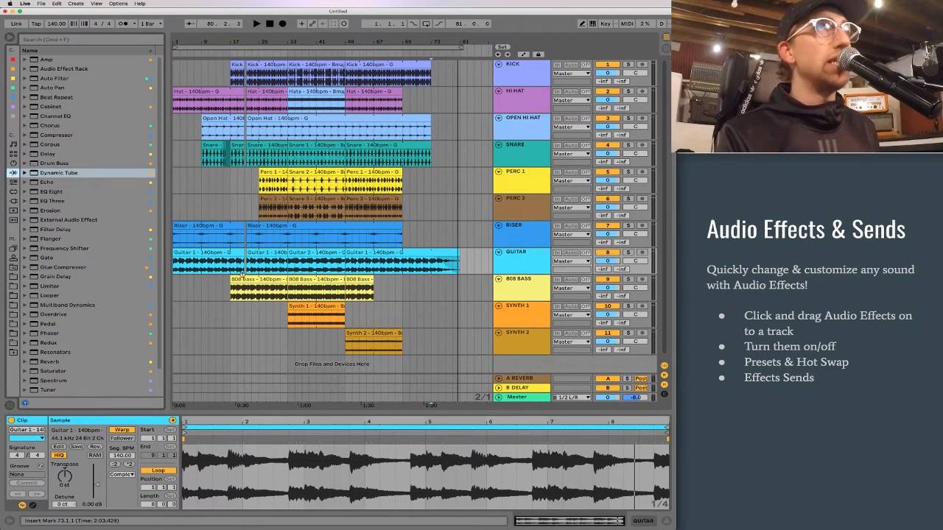
# Solo the guitar track and add the Auto Filter effect to it
pyautogui.click(200, 253)
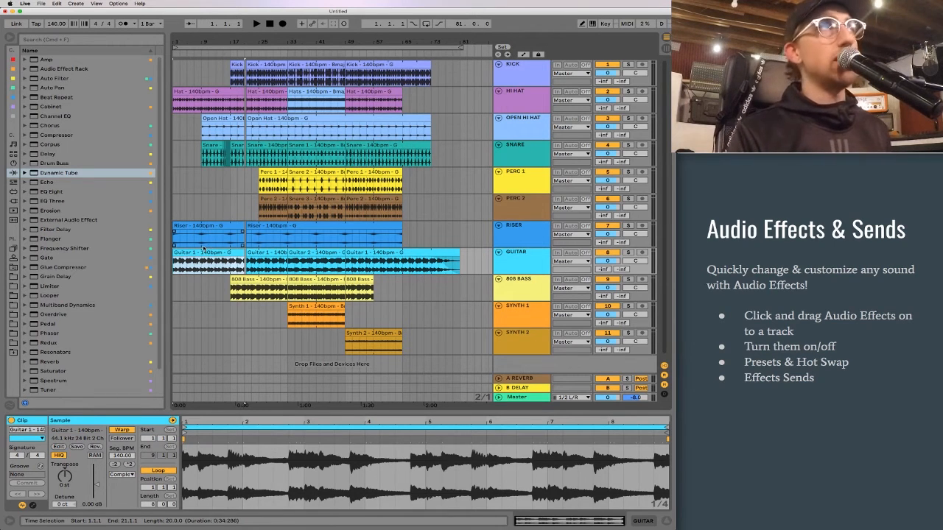
pyautogui.click(628, 252)
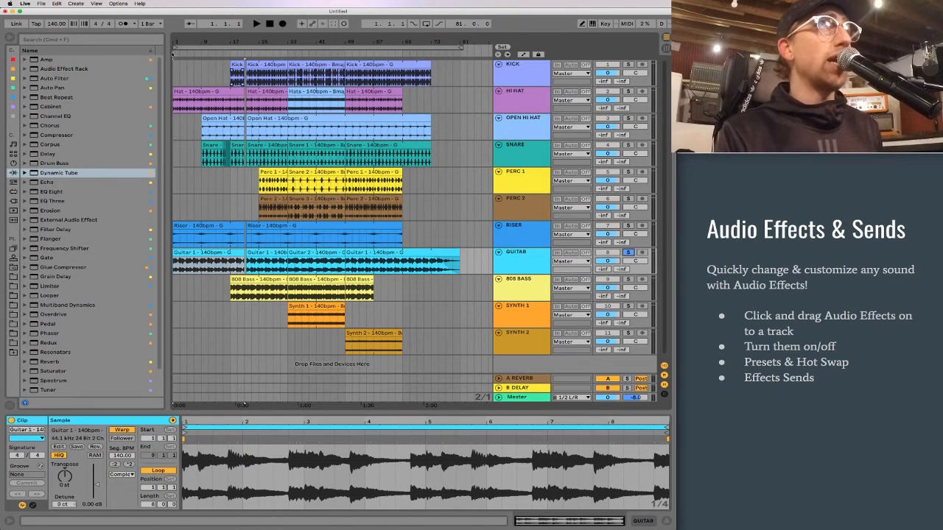
pyautogui.press('z')
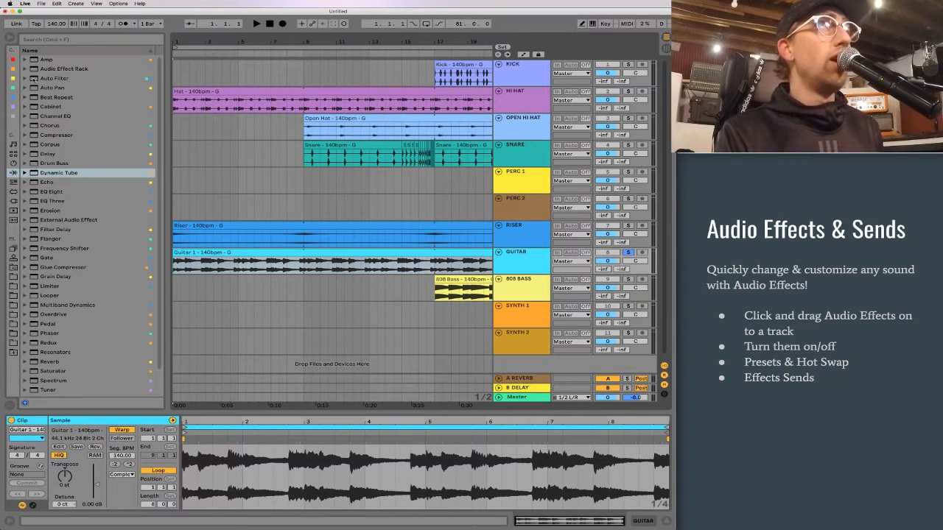
pyautogui.click(33, 78)
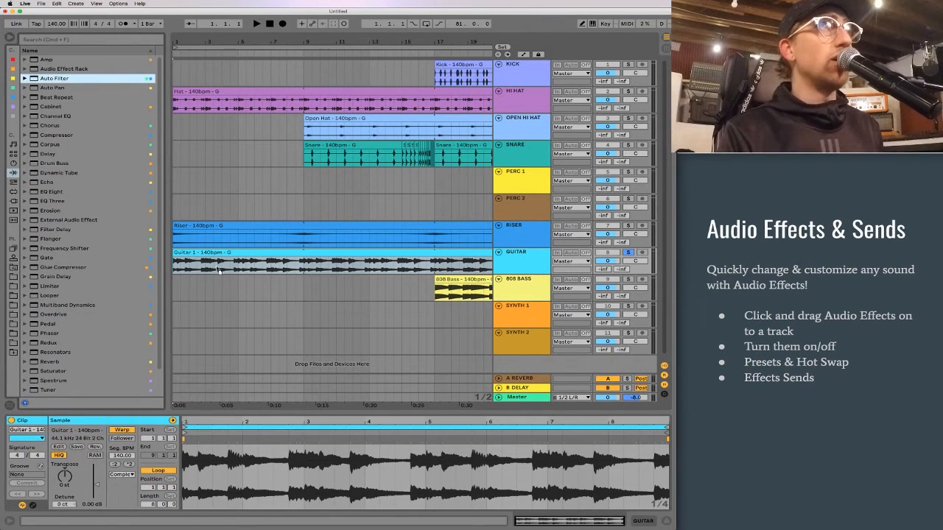
pyautogui.moveTo(218, 271); pyautogui.dragTo(215, 270)
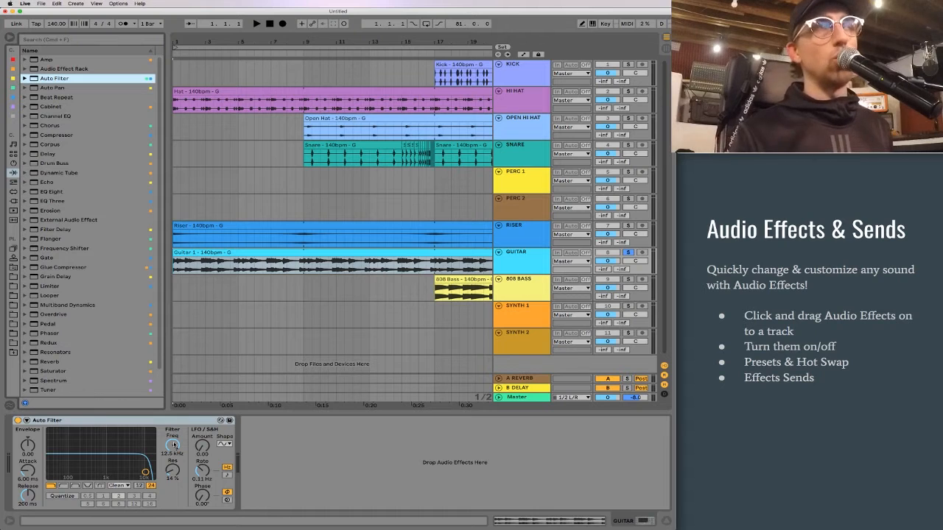
# Sweep the Auto Filter's frequency down to 97 Hz and up to 17.0 kHz with 50% resonance, playing the guitar to hear it
pyautogui.press('space')
pyautogui.moveTo(174, 445); pyautogui.dragTo(174, 476)
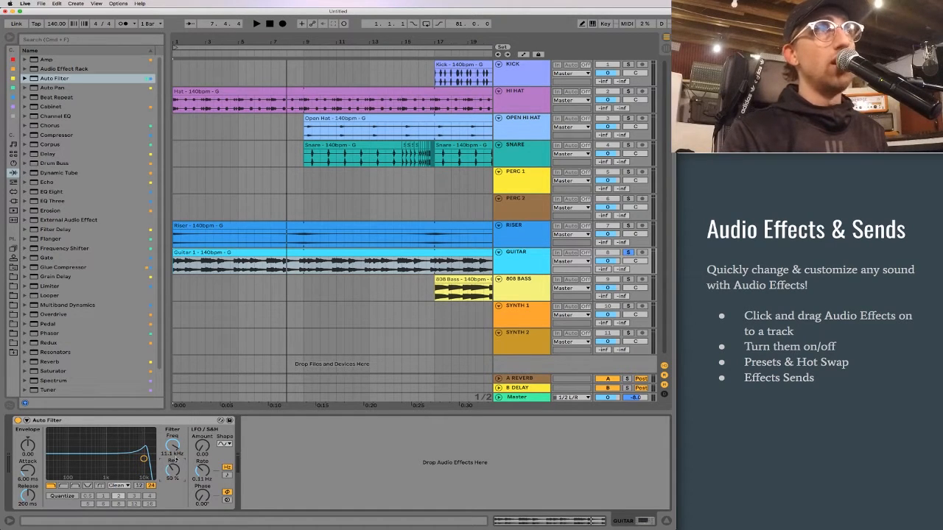
pyautogui.moveTo(172, 445); pyautogui.dragTo(173, 495)
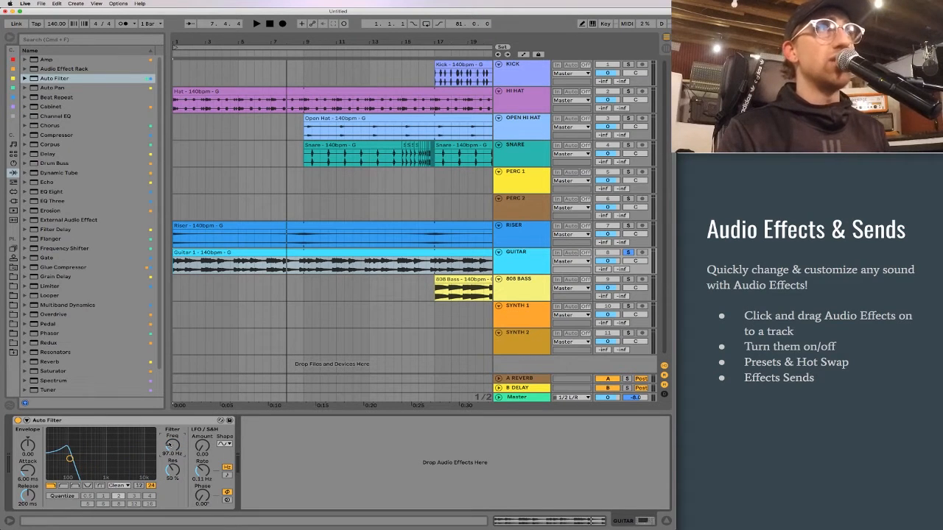
pyautogui.press('space')
pyautogui.moveTo(172, 448); pyautogui.dragTo(173, 422)
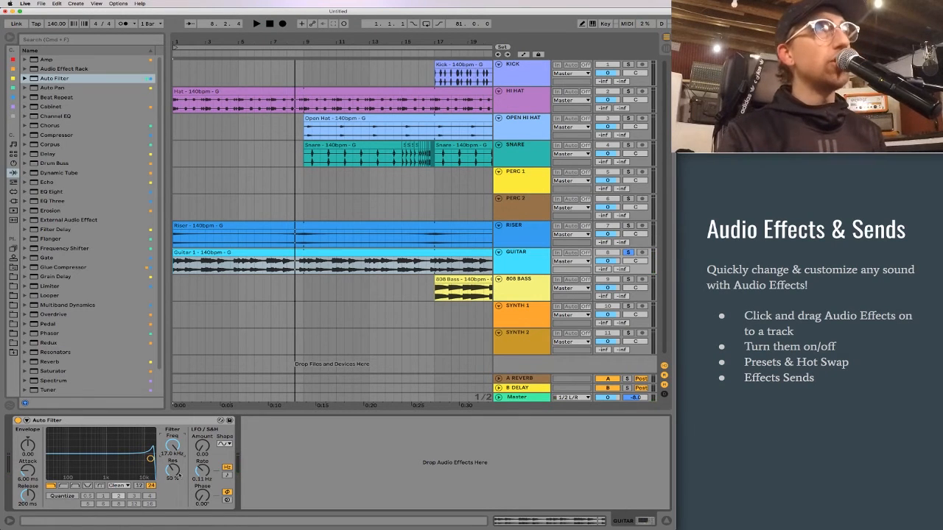
# Set the Auto Filter's frequency to 648 Hz and LFO amount to 14.3 while playing the soloed guitar
pyautogui.moveTo(172, 446)
pyautogui.mouseDown()
pyautogui.moveTo(172, 466)
pyautogui.moveTo(172, 437)
pyautogui.mouseUp()
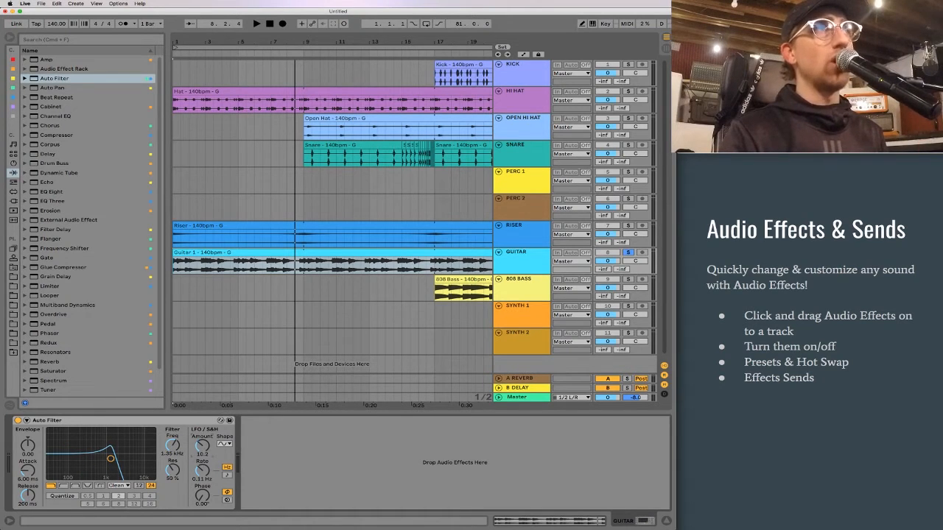
pyautogui.moveTo(172, 451); pyautogui.dragTo(172, 459)
pyautogui.press('space')
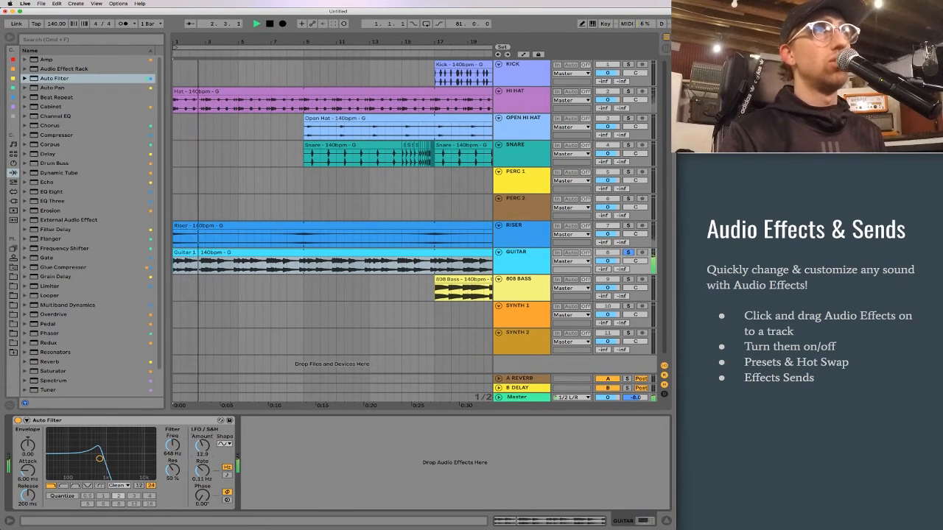
pyautogui.moveTo(207, 450); pyautogui.dragTo(206, 446)
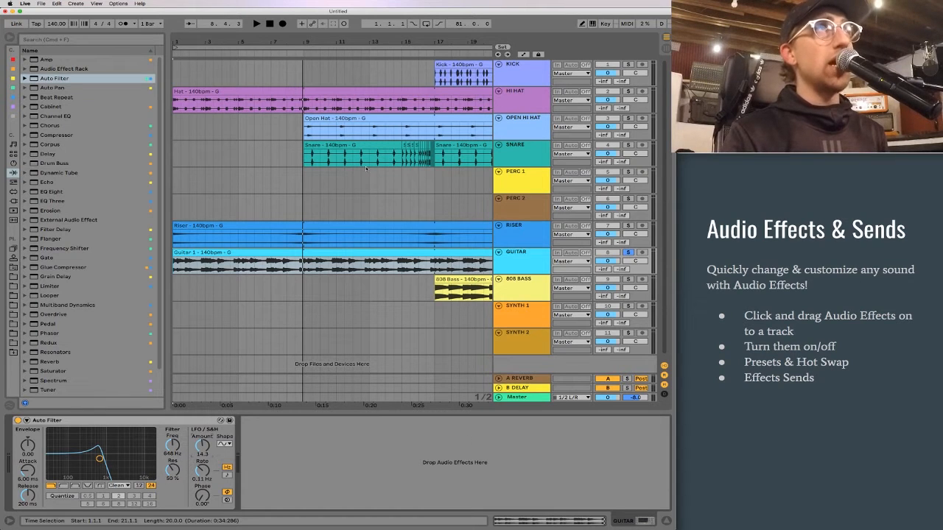
pyautogui.click(628, 252)
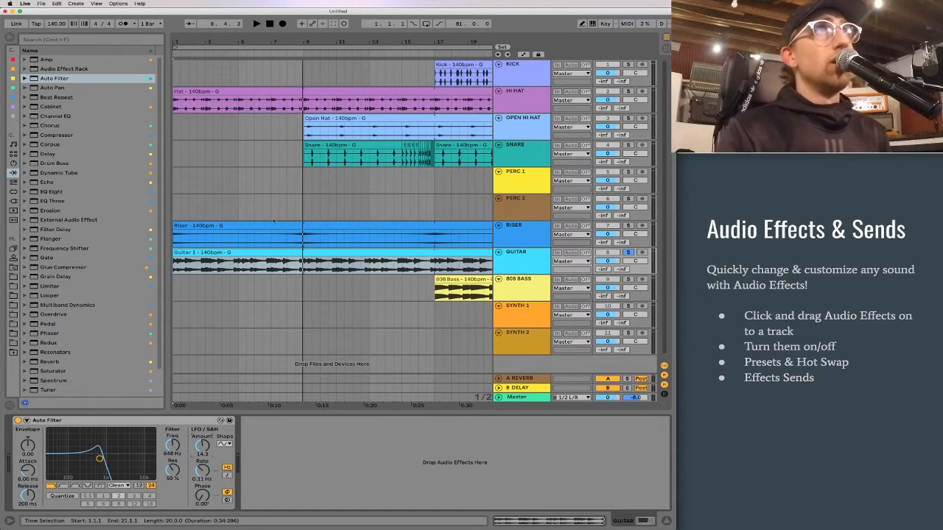
# Unsolo the guitar track, solo the Synth 2 track, and listen to its clip from bar 49
pyautogui.click(628, 252)
pyautogui.hscroll(15, 362, 305)
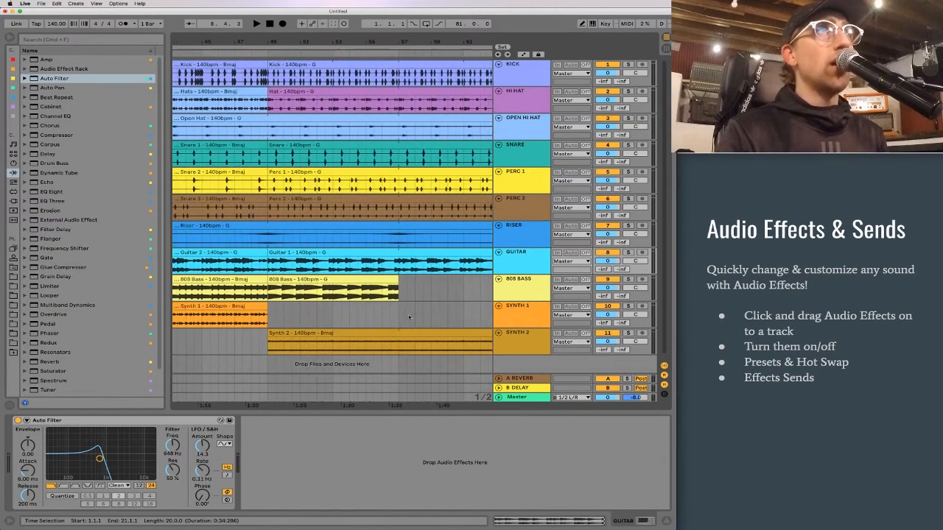
pyautogui.click(515, 339)
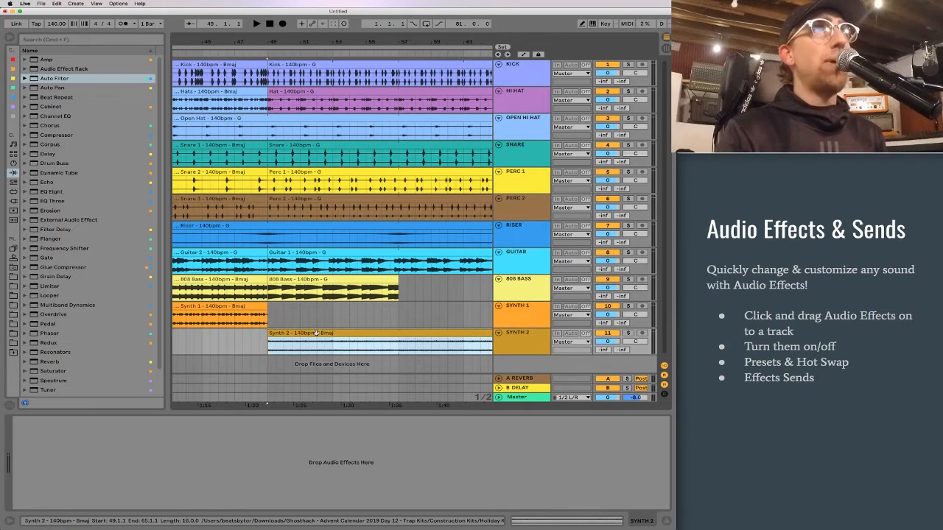
pyautogui.click(525, 337)
pyautogui.click(630, 334)
pyautogui.click(331, 334)
pyautogui.press('space')
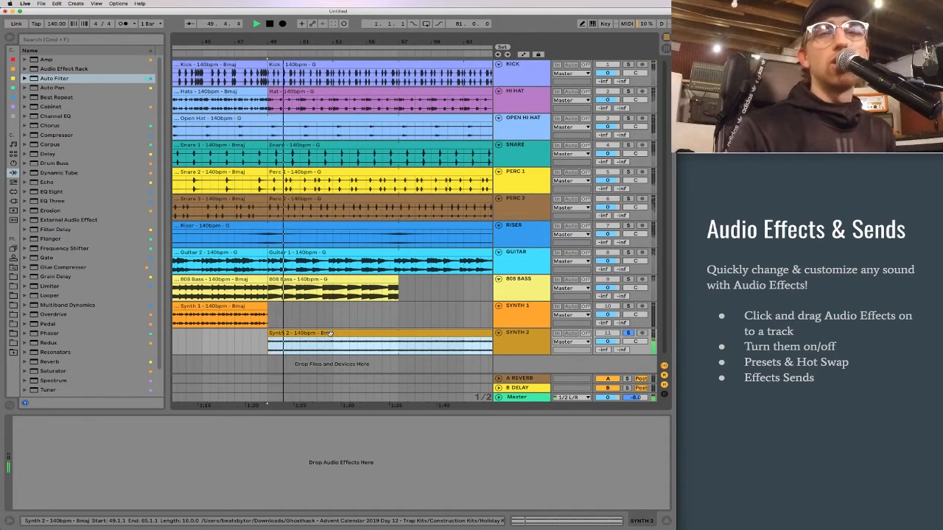
pyautogui.press('space')
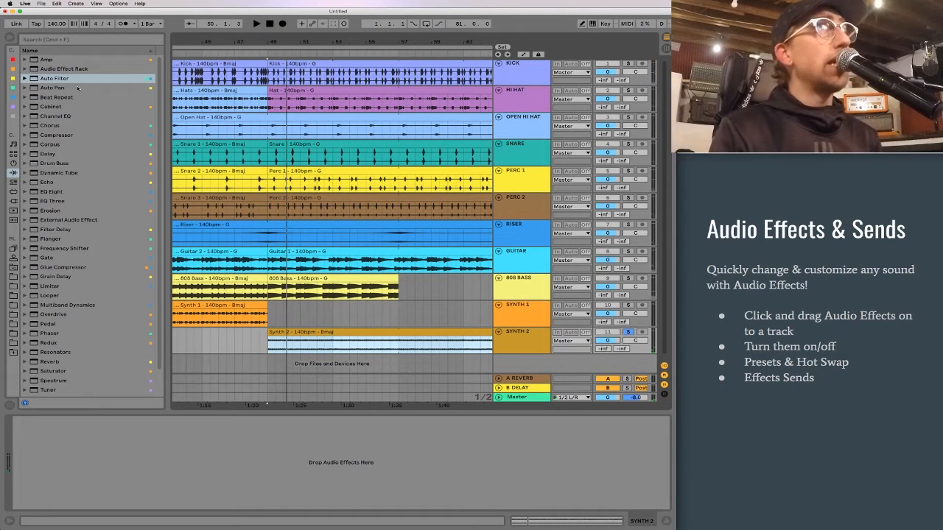
# Add the Auto Pan effect to the Synth 2 track and set its amount to 100%
pyautogui.moveTo(34, 87); pyautogui.dragTo(304, 344)
pyautogui.moveTo(26, 472); pyautogui.dragTo(26, 442)
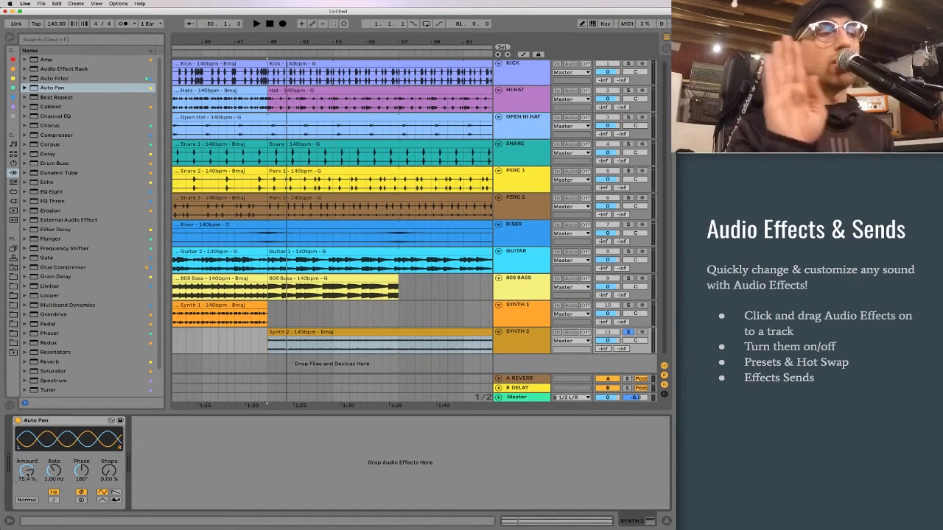
pyautogui.moveTo(27, 477); pyautogui.dragTo(28, 466)
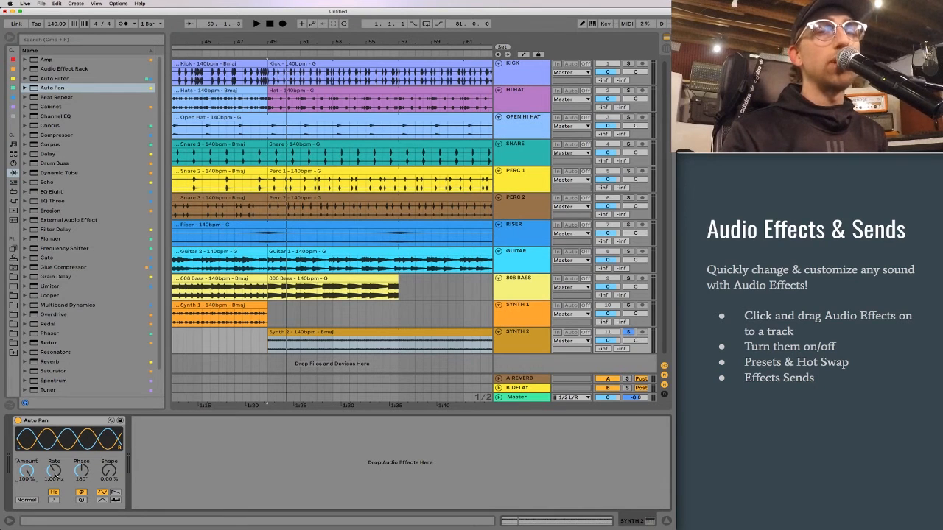
# Set the Auto Pan's rate to 0.23 Hz and shape to 49.2% during playback, and replay the Synth 2 clip from its start
pyautogui.press('space')
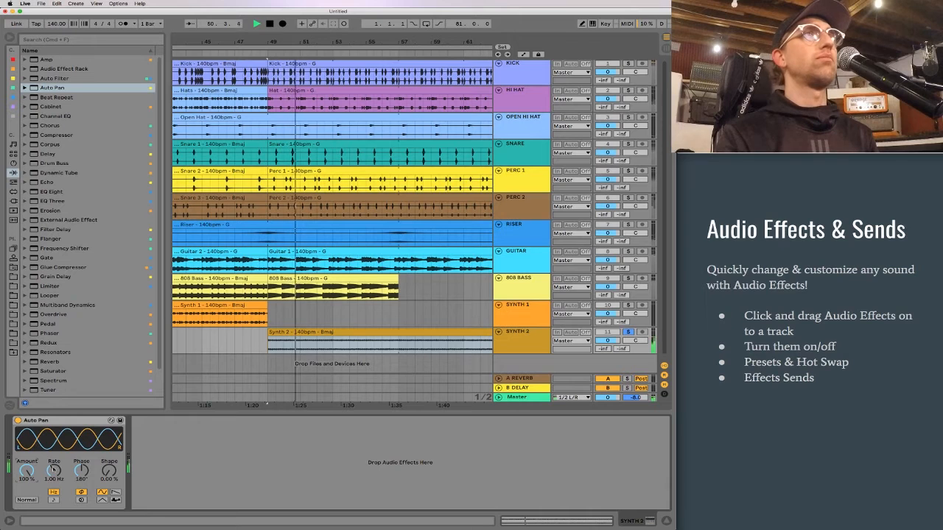
pyautogui.moveTo(54, 470); pyautogui.dragTo(54, 497)
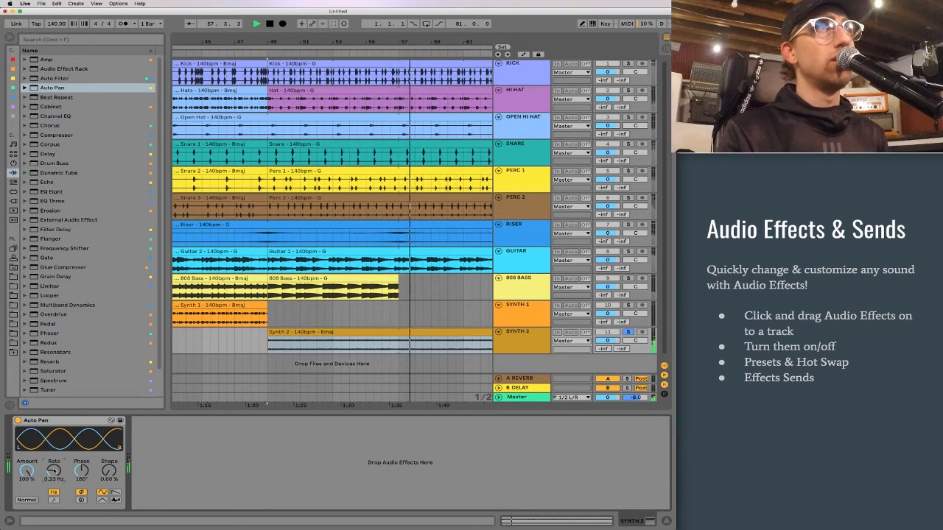
pyautogui.moveTo(109, 472); pyautogui.dragTo(109, 434)
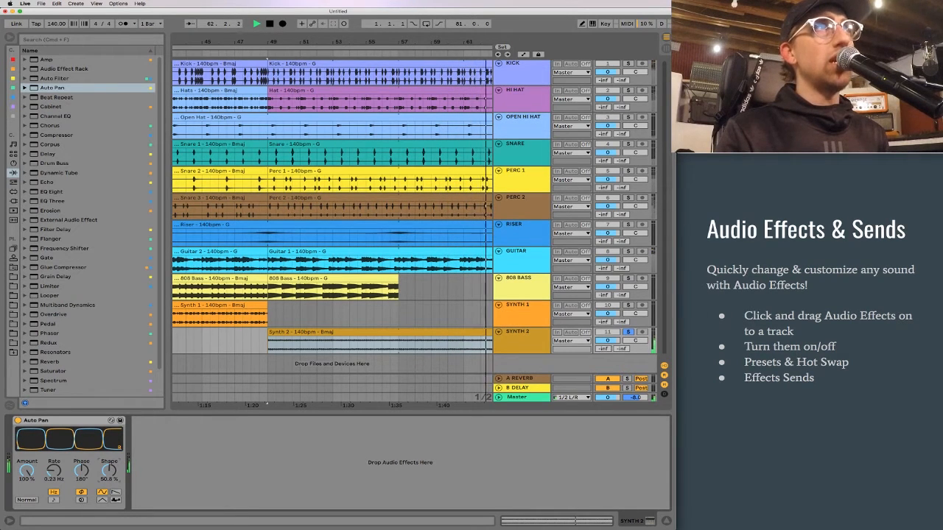
pyautogui.press('space')
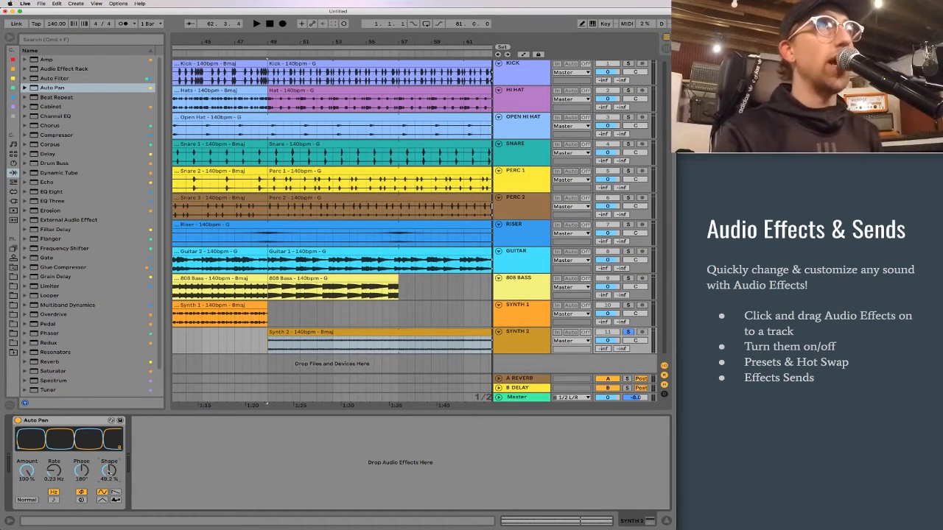
pyautogui.click(319, 334)
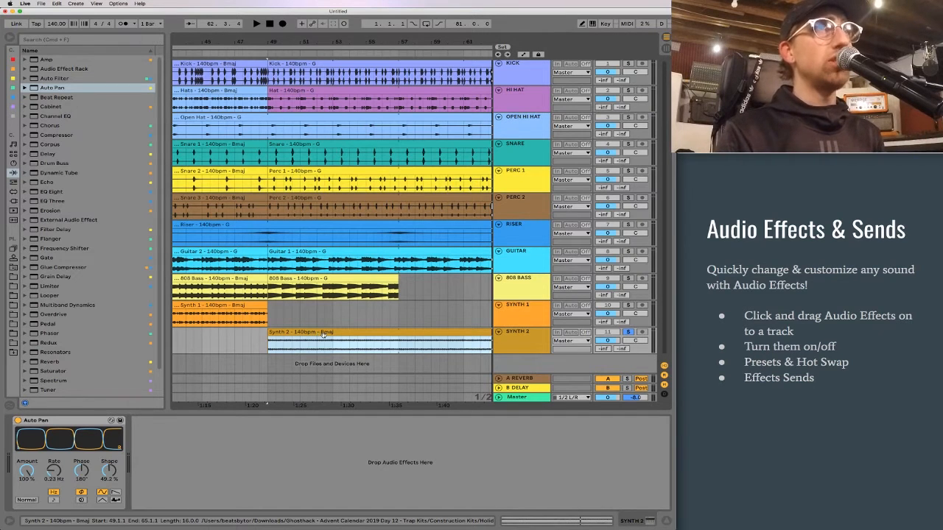
pyautogui.press('space')
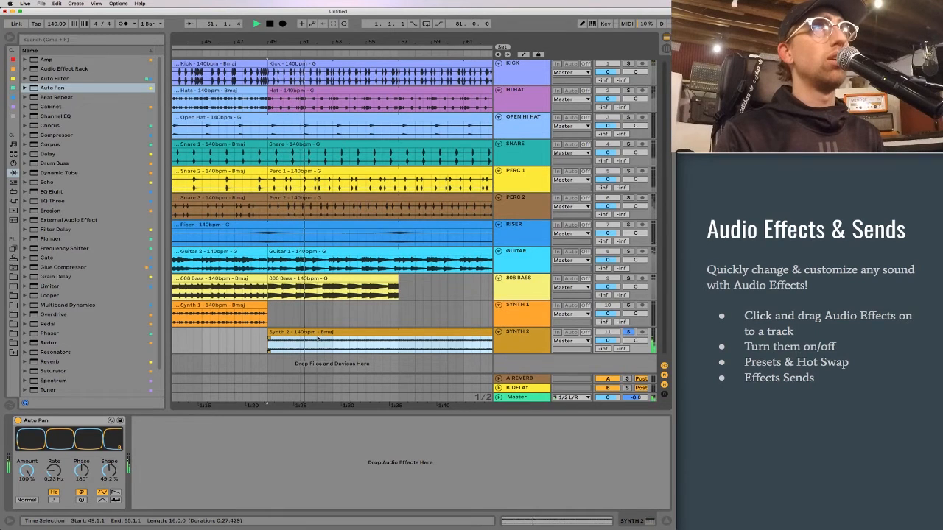
pyautogui.press('space')
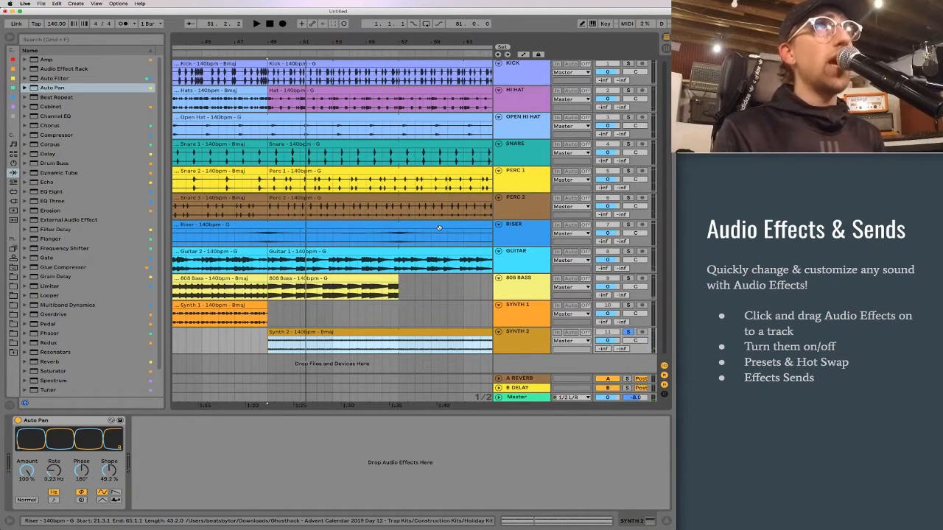
# Solo the Perc 1 track and add the Reverb effect to it
pyautogui.click(524, 182)
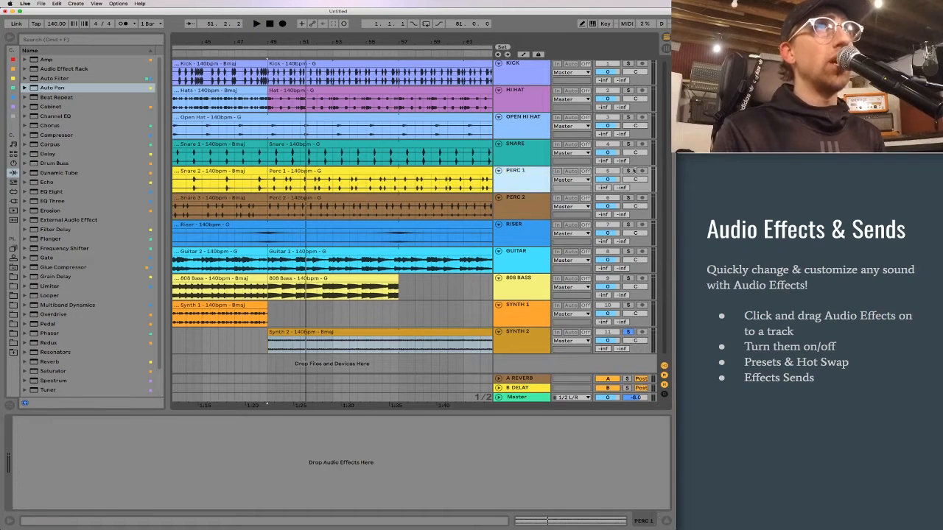
pyautogui.click(628, 171)
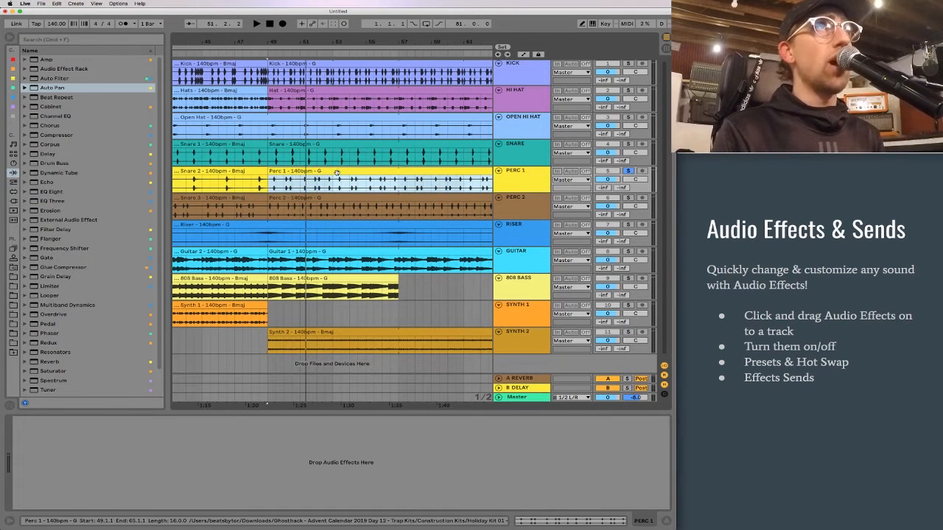
pyautogui.click(35, 364)
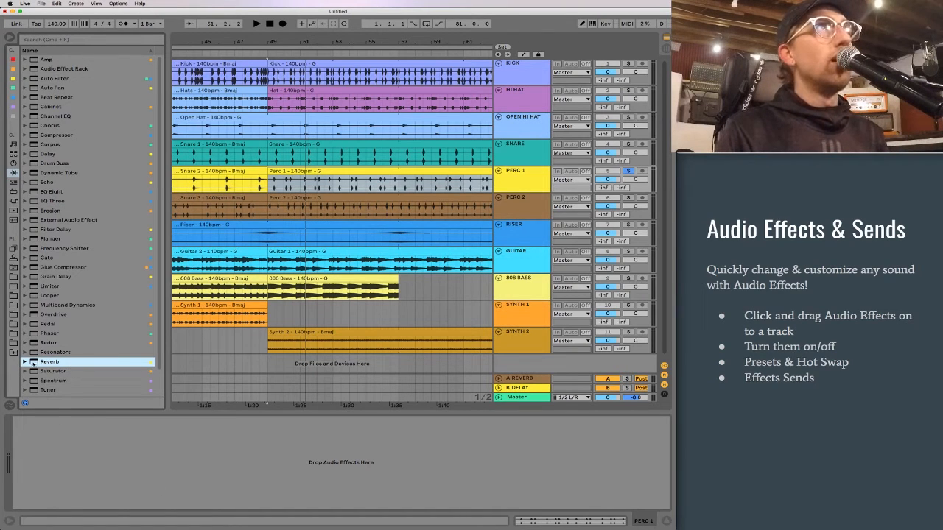
pyautogui.press('Return')
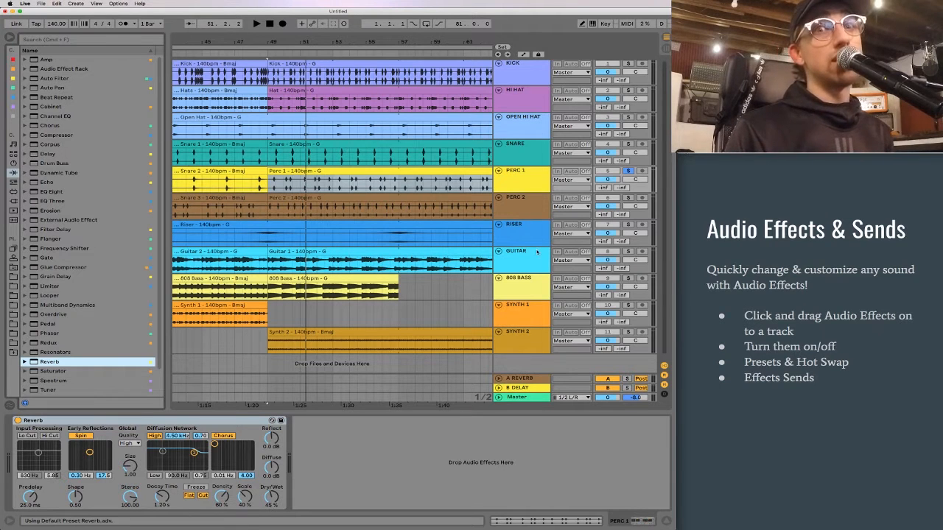
# Play the Perc 1 clip and compare its sound with the Reverb switched off and on
pyautogui.press('space')
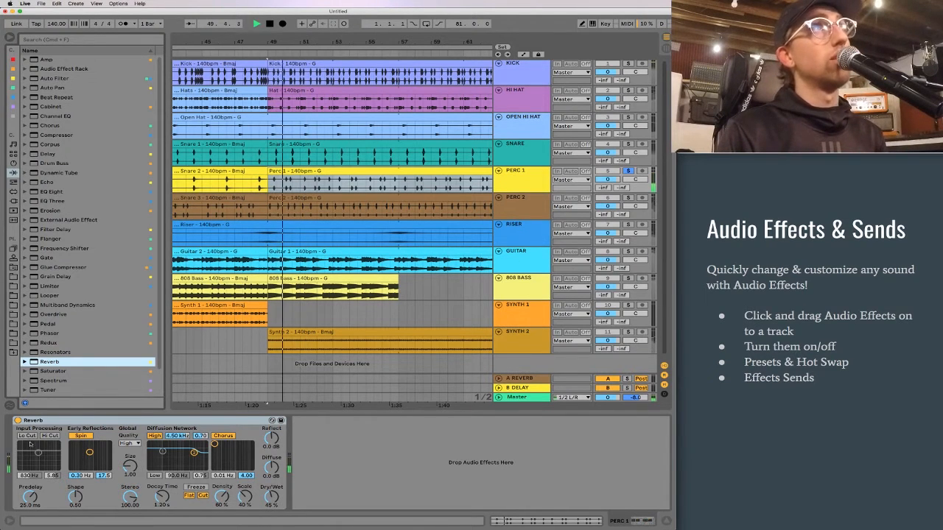
pyautogui.click(18, 420)
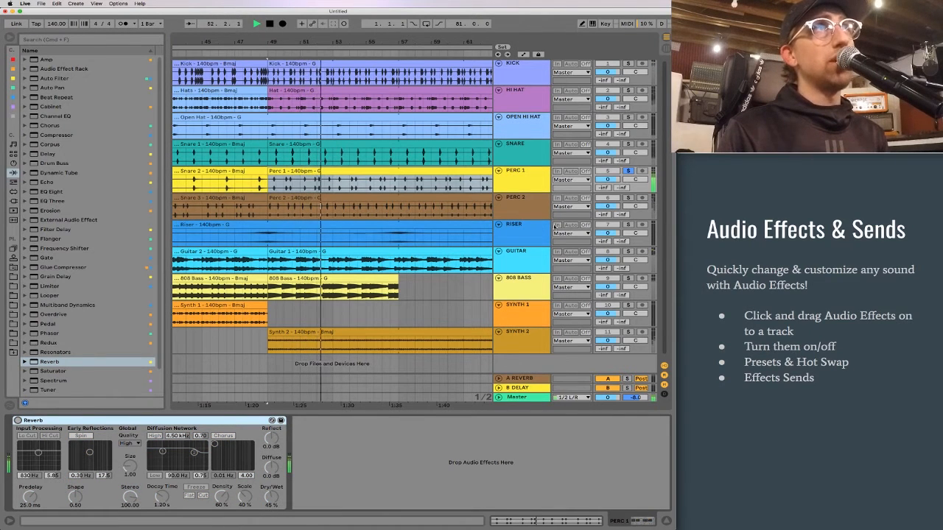
pyautogui.click(18, 420)
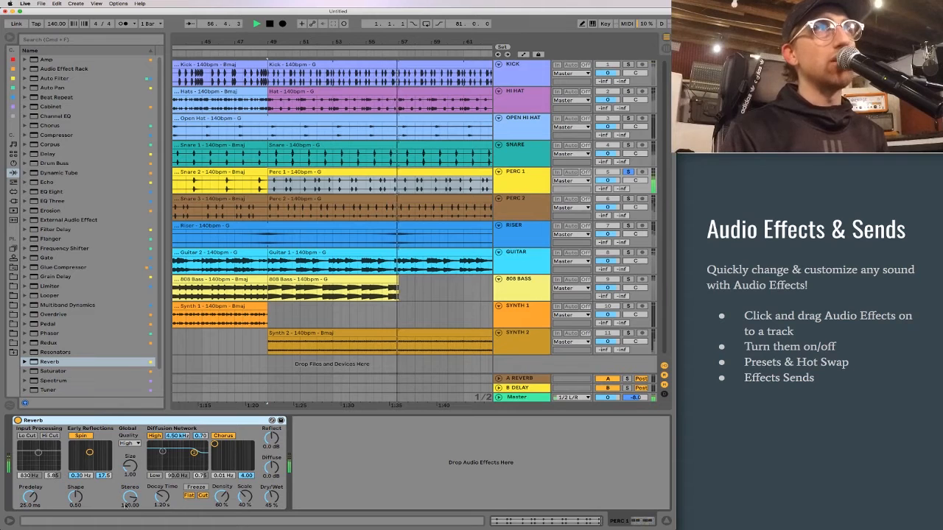
pyautogui.press('space')
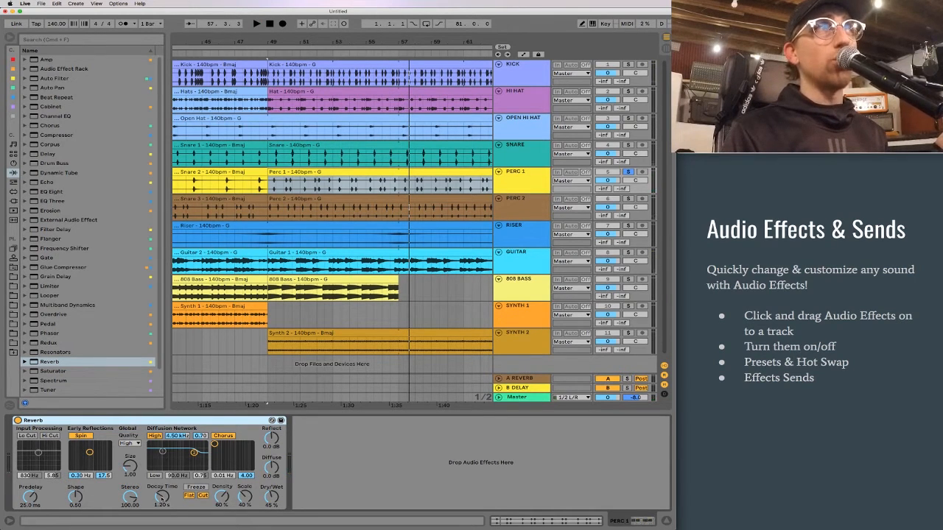
# Set the Reverb's decay time to 8.19 s and listen to the Perc 1 clip
pyautogui.moveTo(162, 497); pyautogui.dragTo(161, 472)
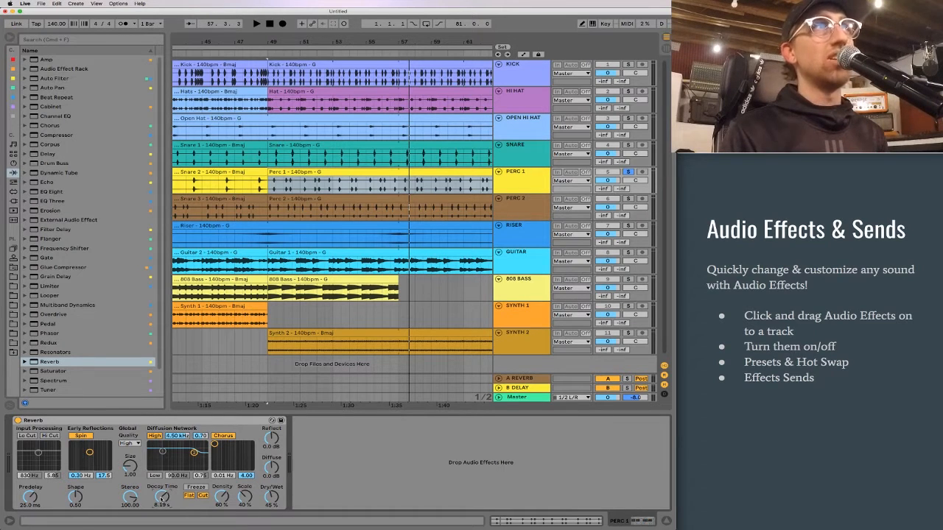
pyautogui.press('space')
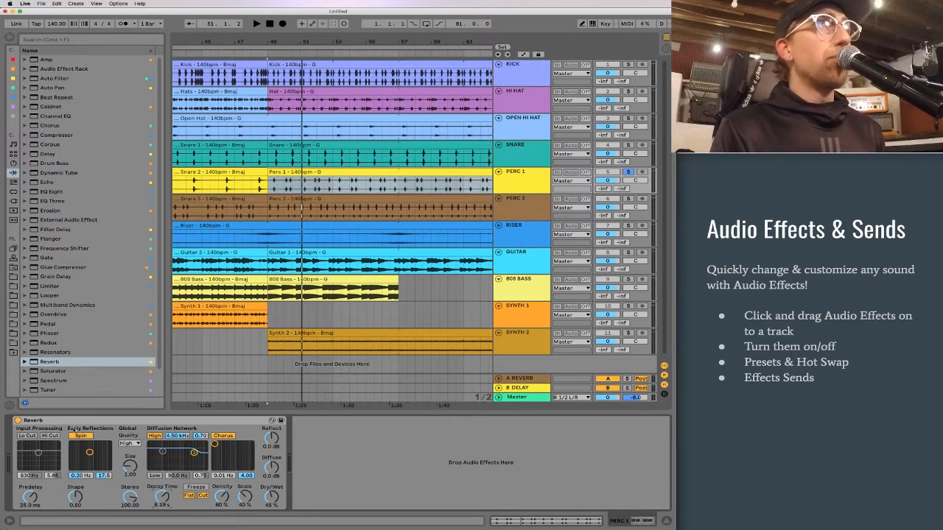
# Browse the Reverb preset categories and go through the Hall presets as far as Concert Hall
pyautogui.scroll(-3, 45, 355)
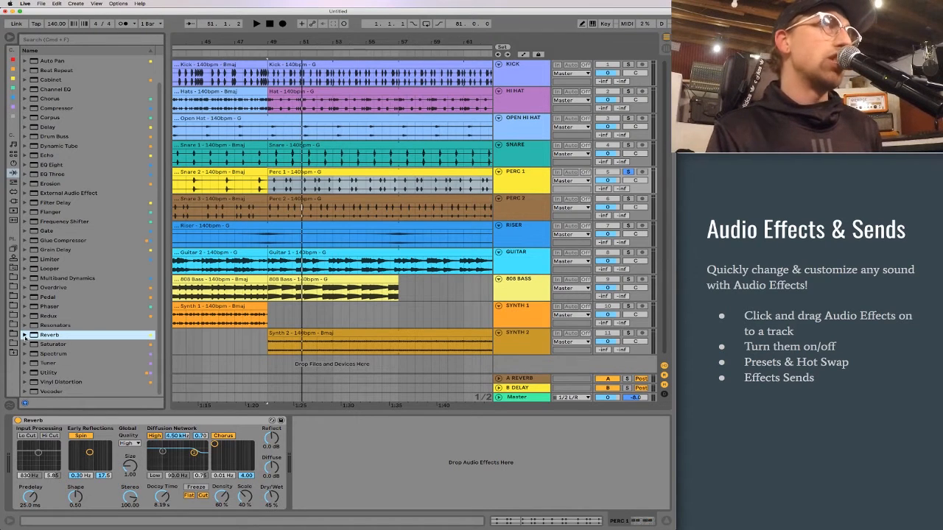
pyautogui.click(25, 336)
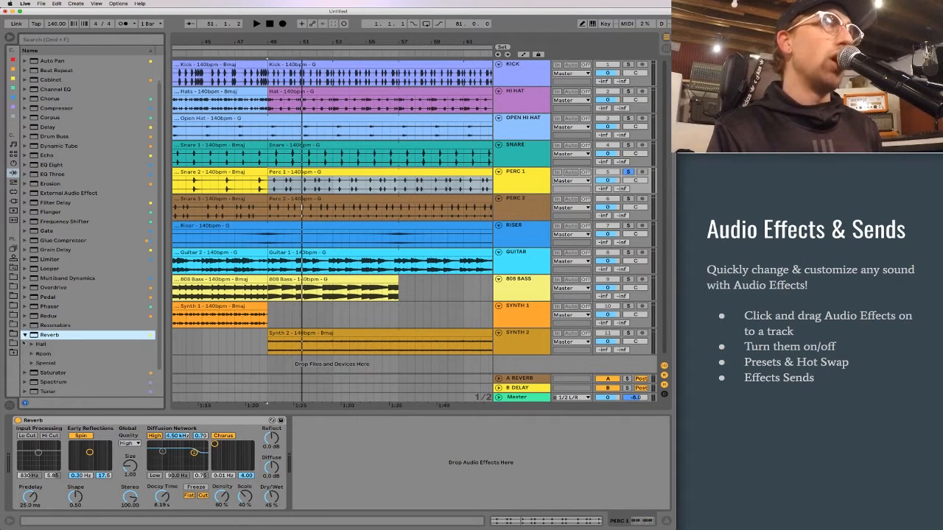
pyautogui.press('Down')
pyautogui.press('Down')
pyautogui.press('Down')
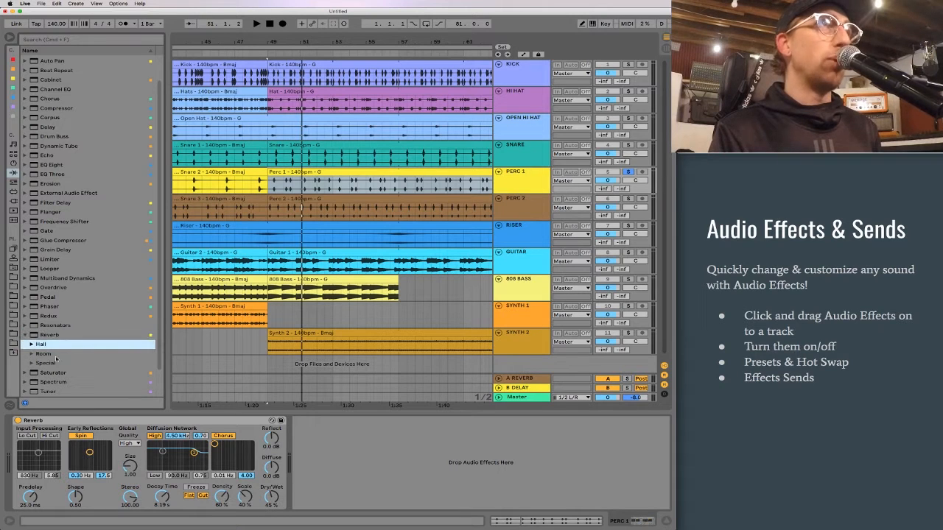
pyautogui.press('Up')
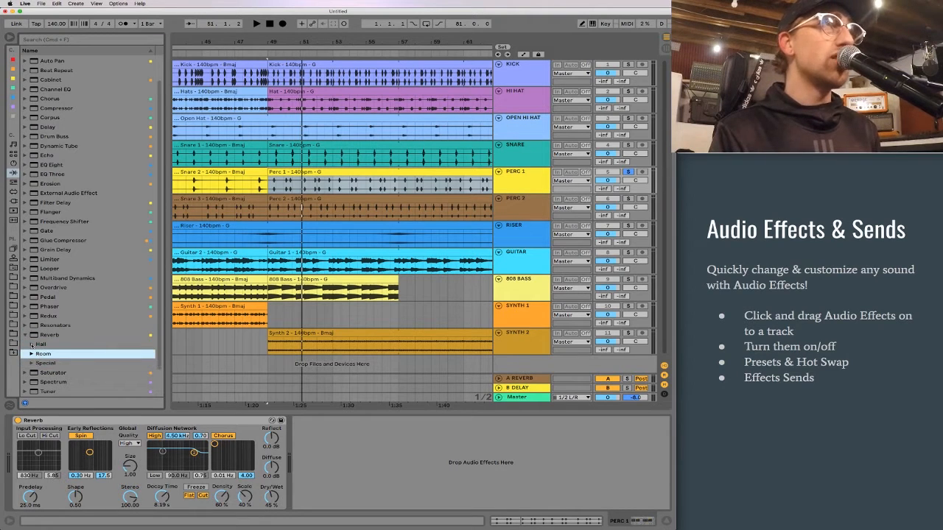
pyautogui.press('Up')
pyautogui.press('Right')
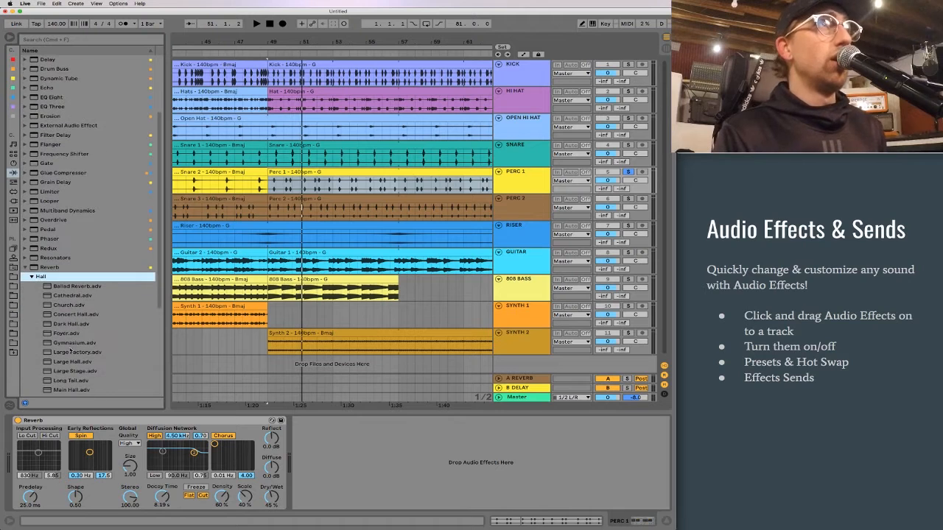
pyautogui.press('Down')
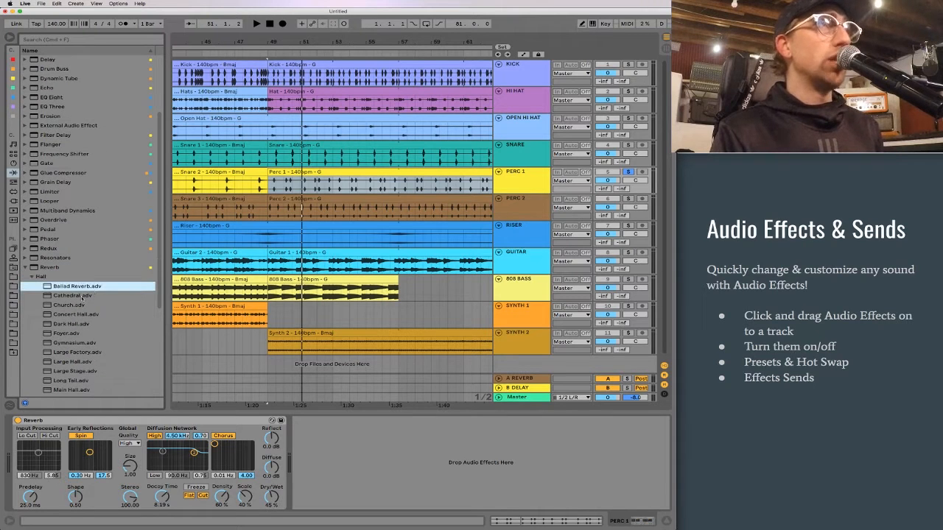
pyautogui.press('Down')
pyautogui.press('Down')
pyautogui.press('Down')
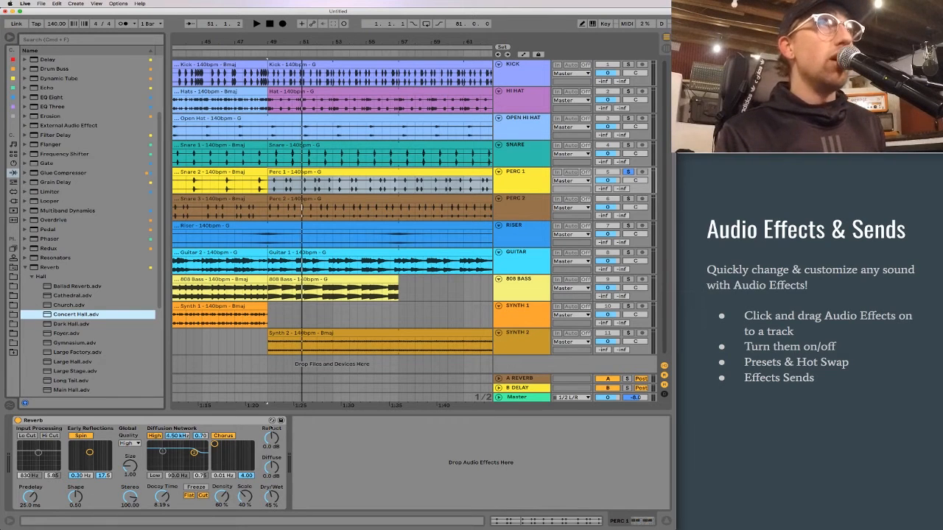
# Hot-swap the Reverb on the Perc 1 track to the Long Tail hall preset and play the clip
pyautogui.click(257, 424)
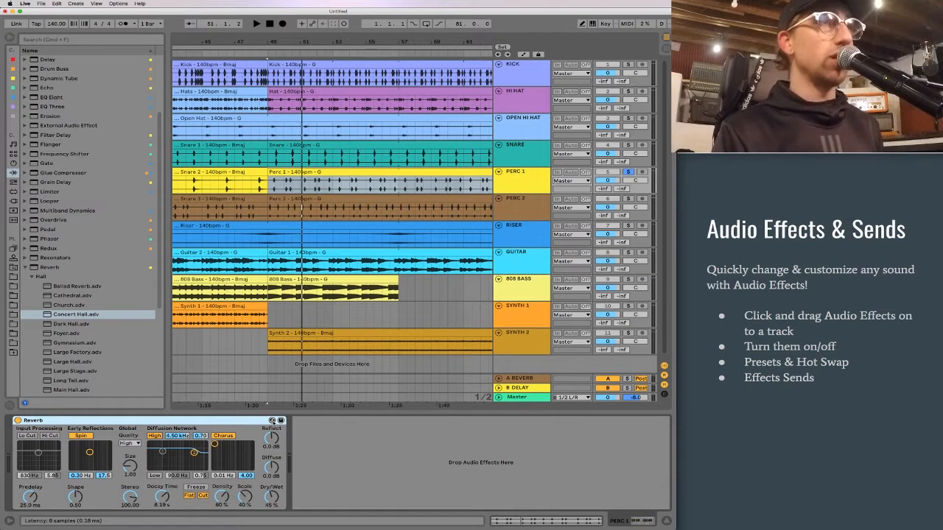
pyautogui.click(272, 421)
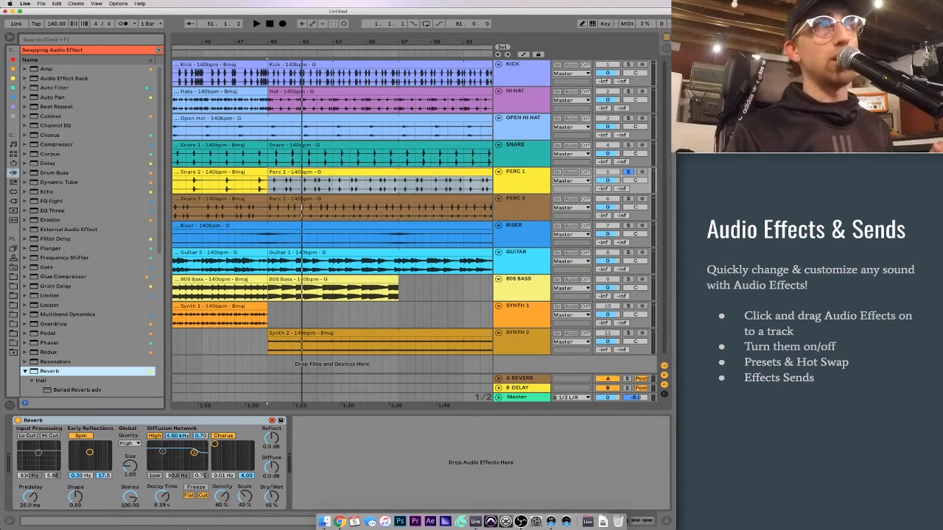
pyautogui.scroll(-6, 72, 330)
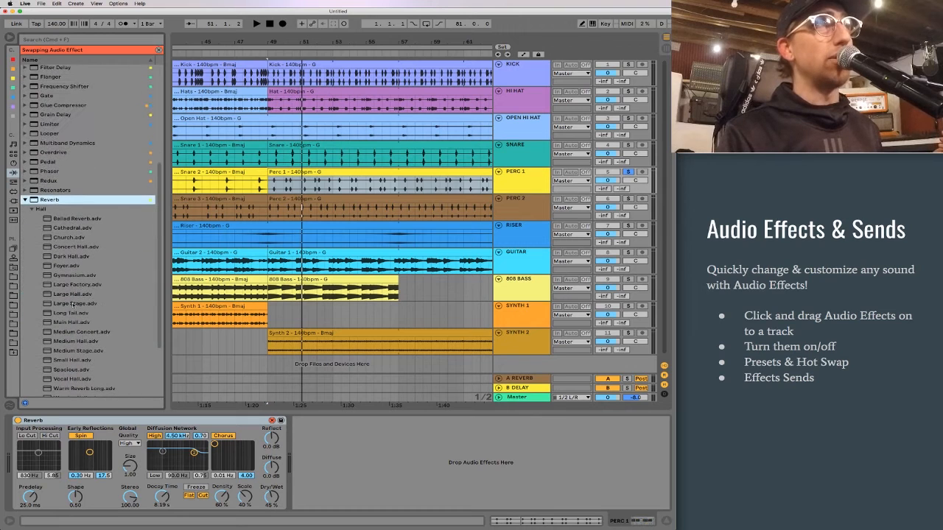
pyautogui.doubleClick(71, 313)
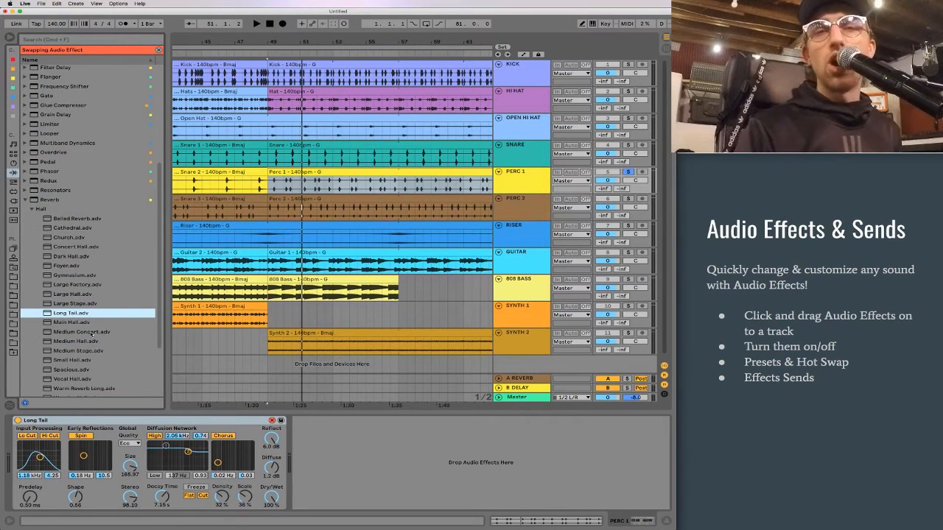
pyautogui.press('space')
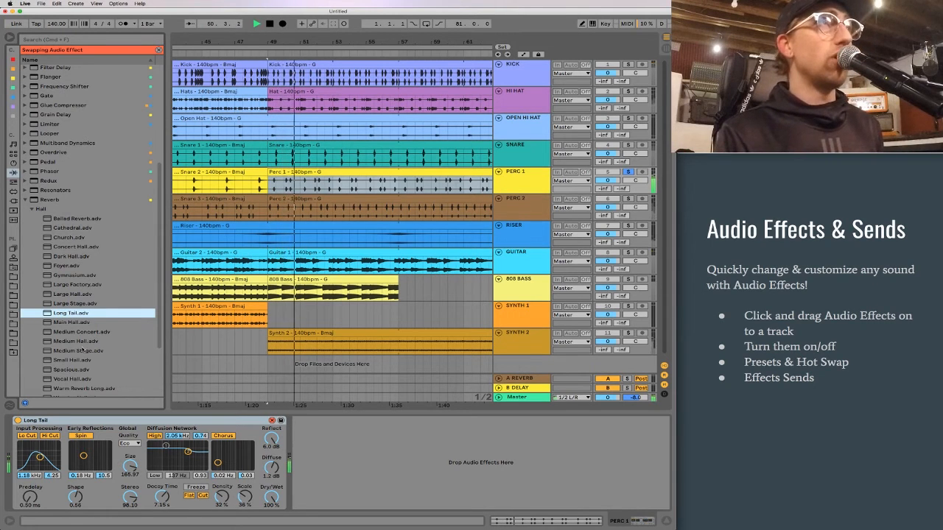
# Audition the Small Hall and Warm Reverb Long presets on Perc 1, then stop playback and leave preset swapping
pyautogui.scroll(-3, 88, 347)
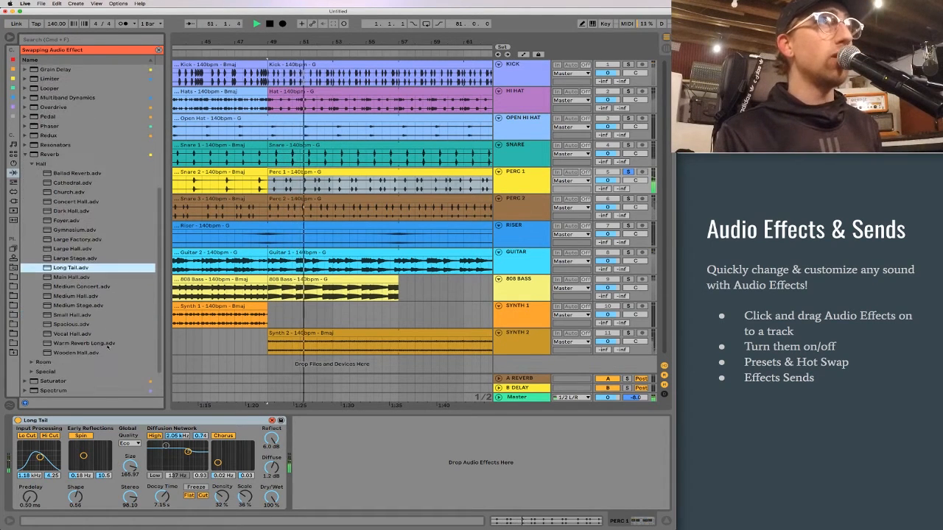
pyautogui.scroll(-1, 67, 317)
pyautogui.click(63, 312)
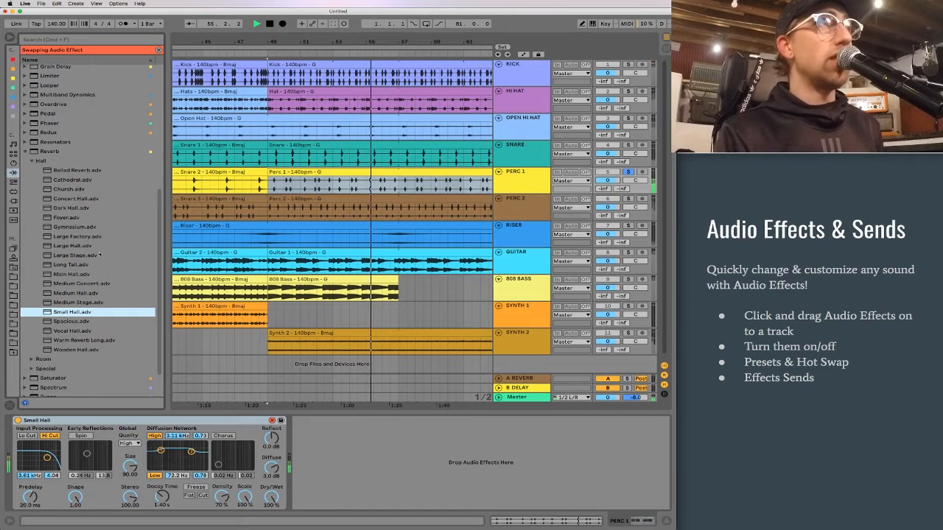
pyautogui.click(74, 341)
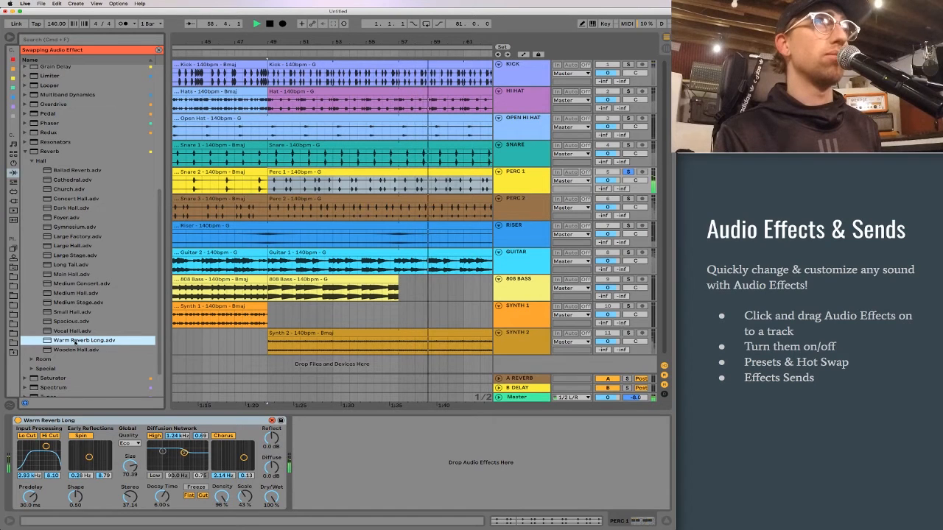
pyautogui.press('space')
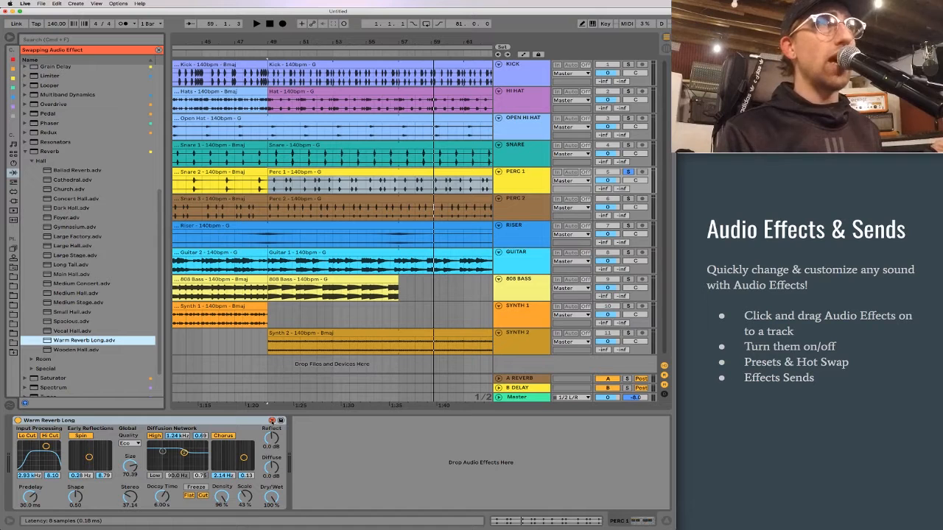
pyautogui.click(271, 420)
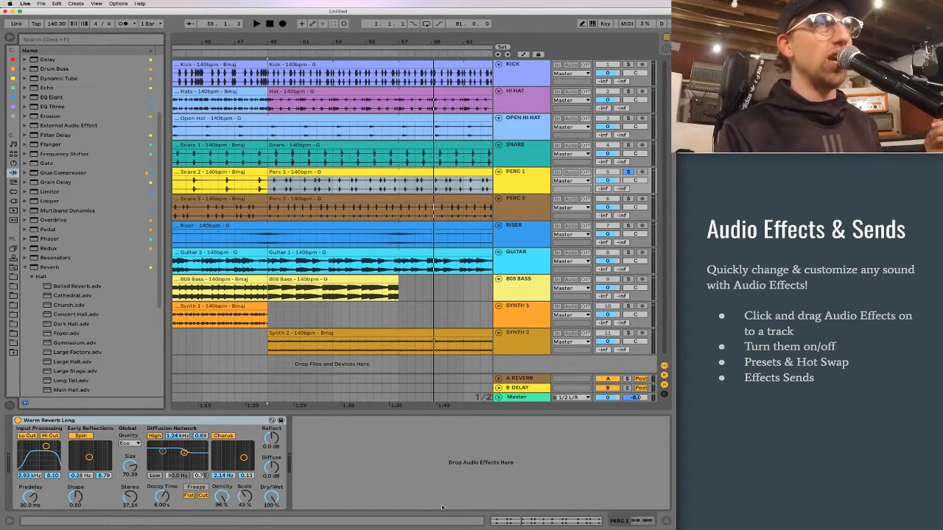
# Examine the A Reverb and B Delay return tracks with their effects, and toggle the Reverb device on A Reverb
pyautogui.click(126, 425)
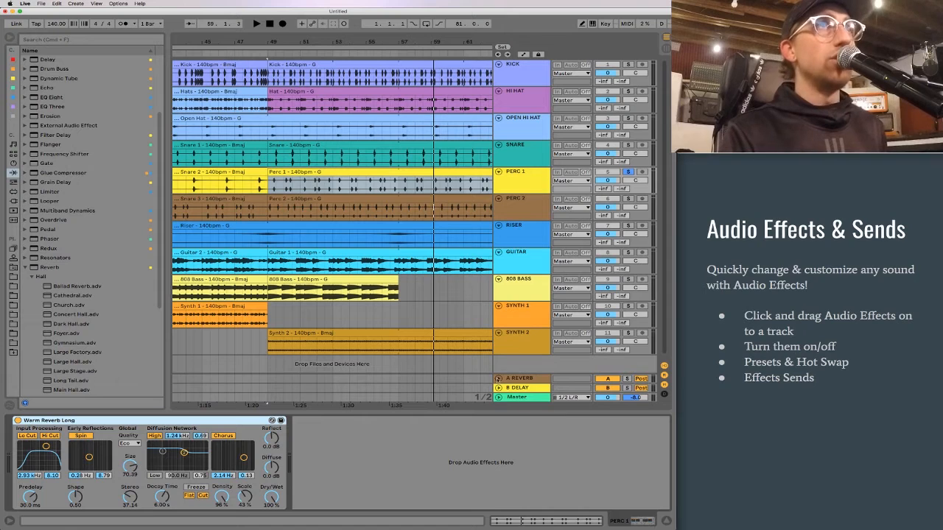
pyautogui.click(515, 380)
pyautogui.click(523, 390)
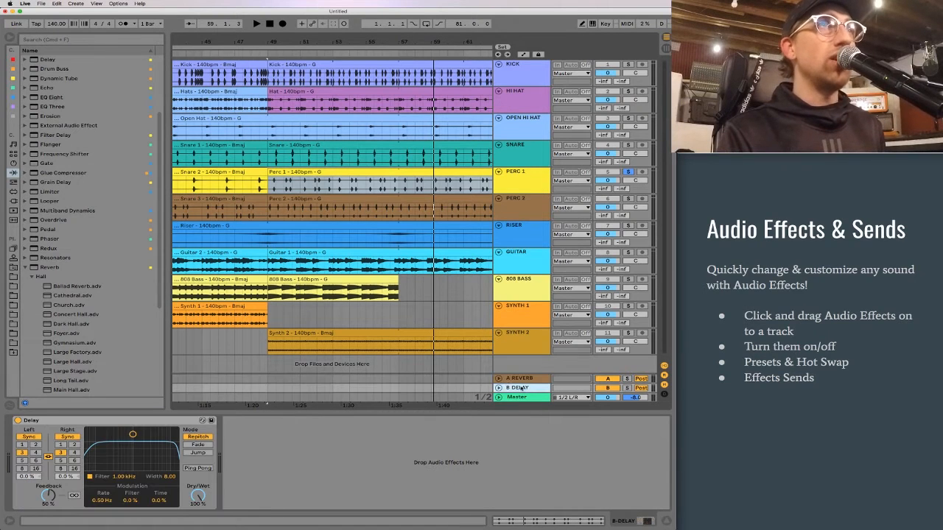
pyautogui.click(498, 388)
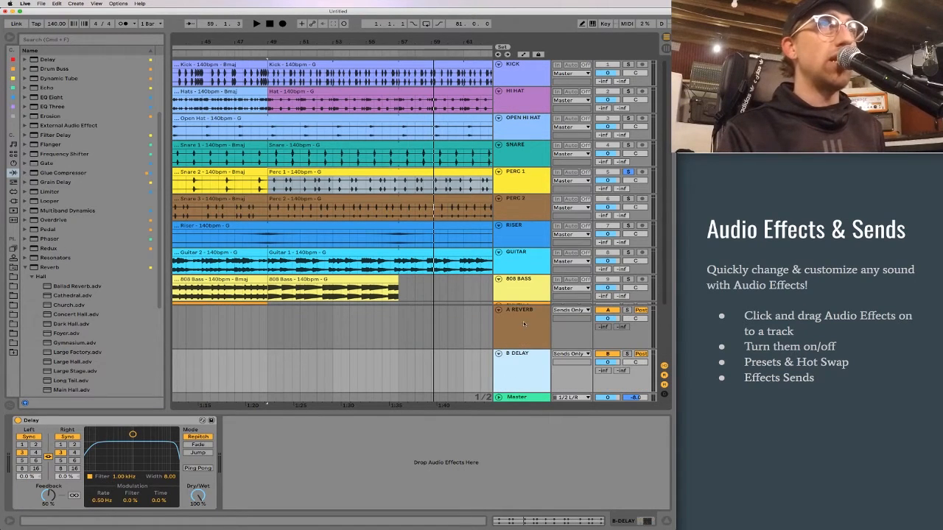
pyautogui.click(523, 324)
pyautogui.click(533, 374)
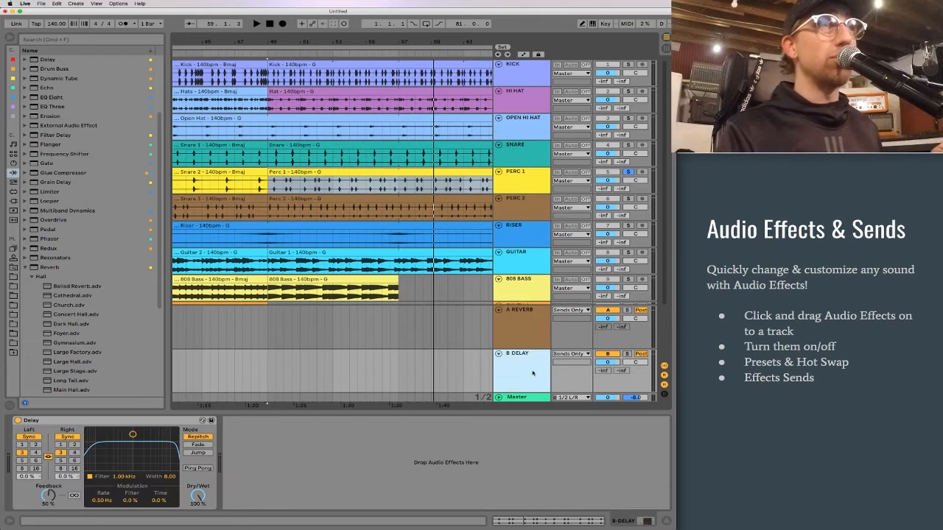
pyautogui.scroll(-1, 506, 339)
pyautogui.click(499, 317)
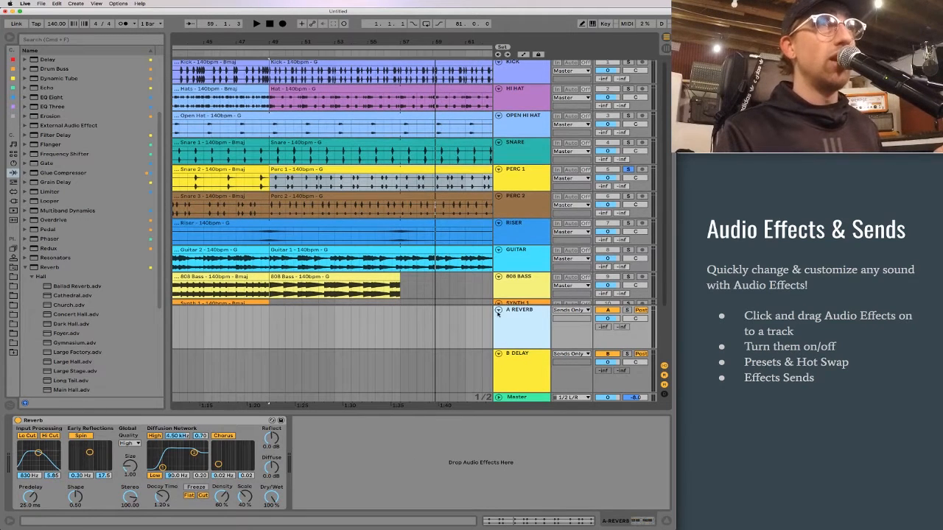
pyautogui.click(499, 310)
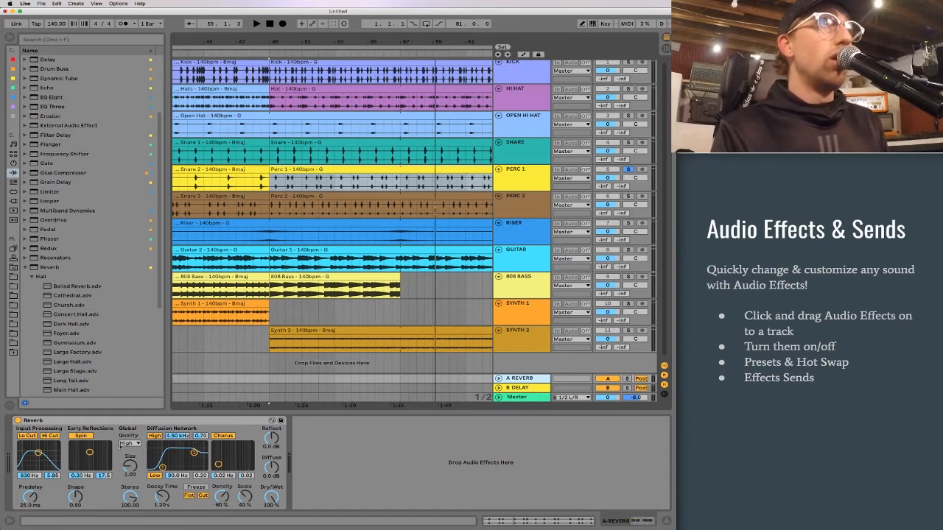
pyautogui.click(18, 422)
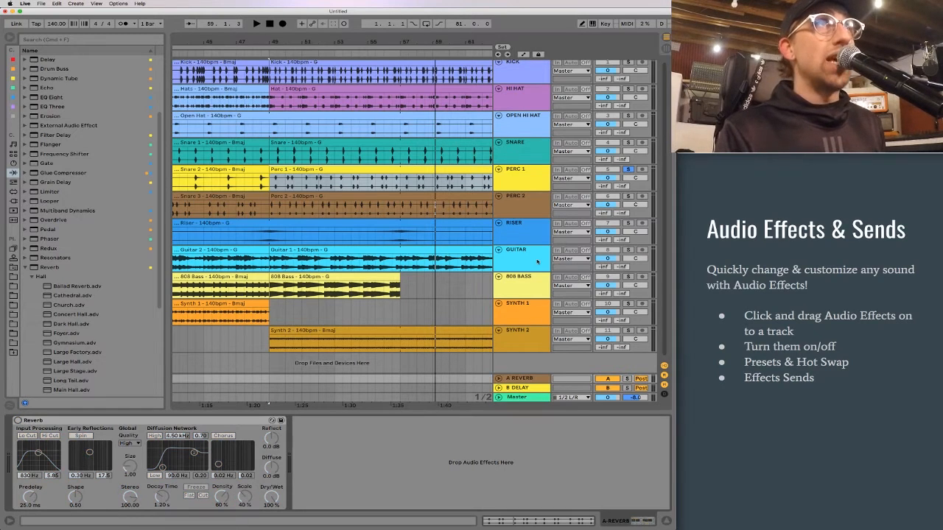
# Examine the send controls for A Reverb and B Delay on the Perc 1 track
pyautogui.click(540, 179)
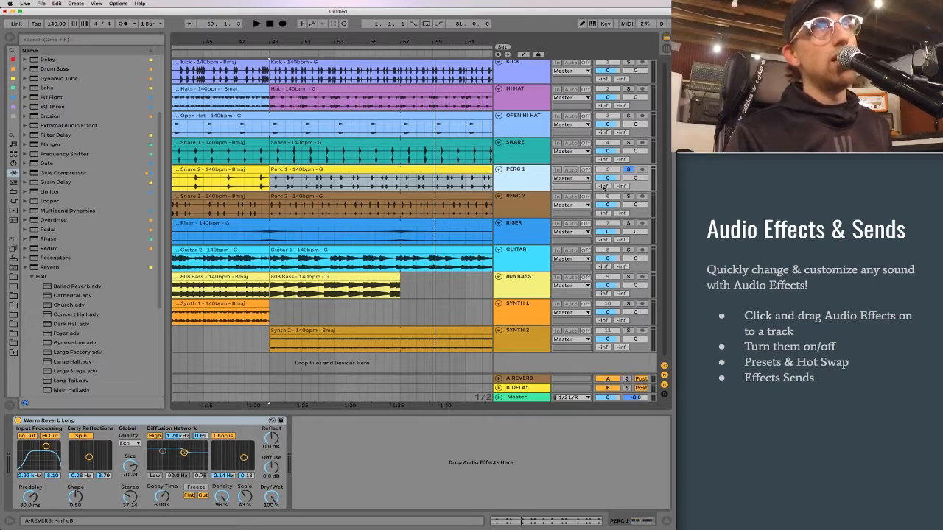
pyautogui.scroll(-1, 631, 186)
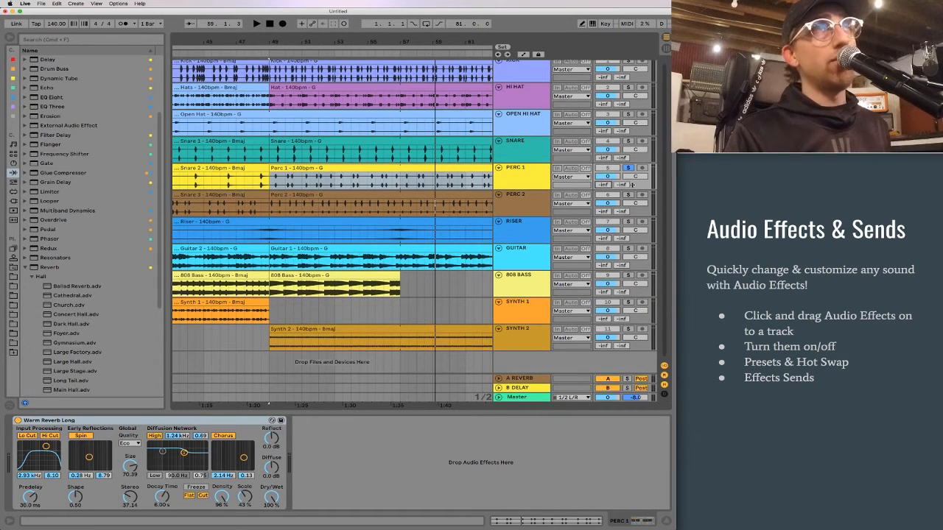
pyautogui.moveTo(623, 185); pyautogui.dragTo(622, 177)
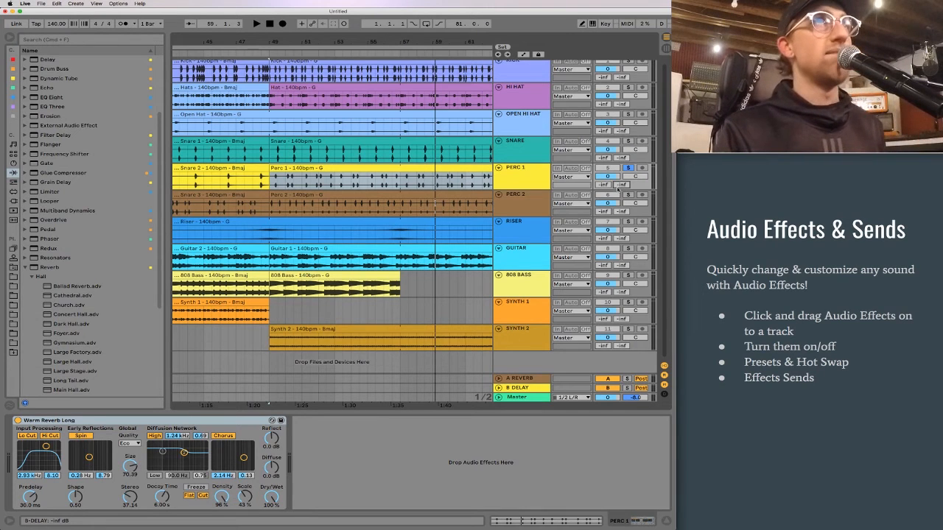
pyautogui.scroll(1, 124, 399)
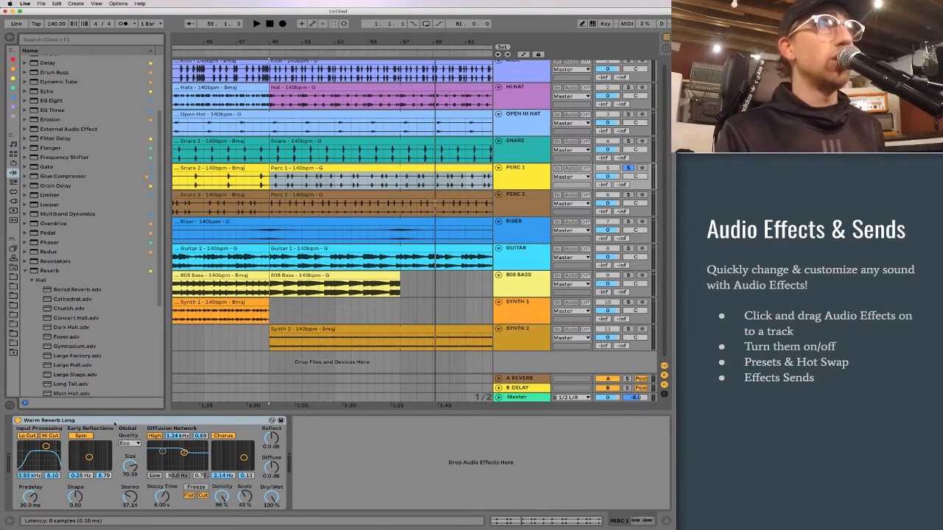
# Delete the Warm Reverb Long effect from the Perc 1 track and play the dry Perc 1 clip briefly
pyautogui.click(508, 185)
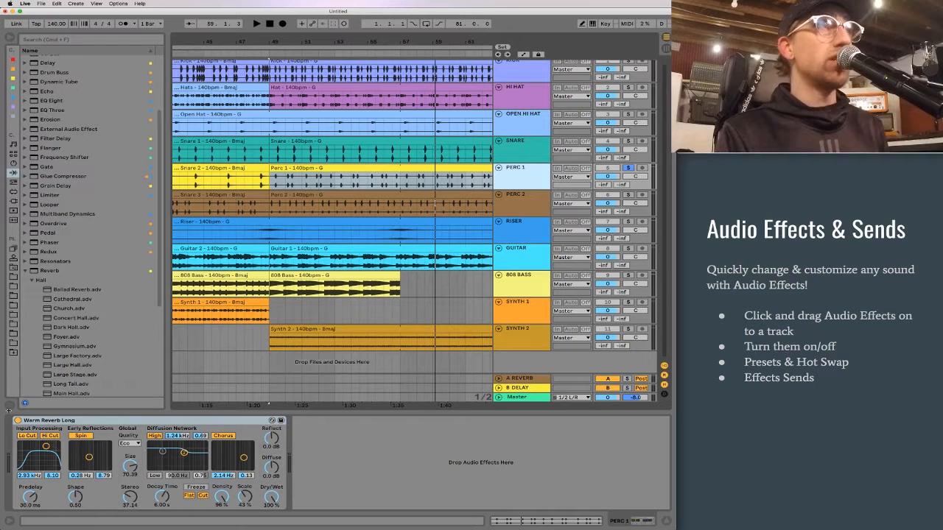
pyautogui.click(48, 421)
pyautogui.press('Delete')
pyautogui.click(327, 168)
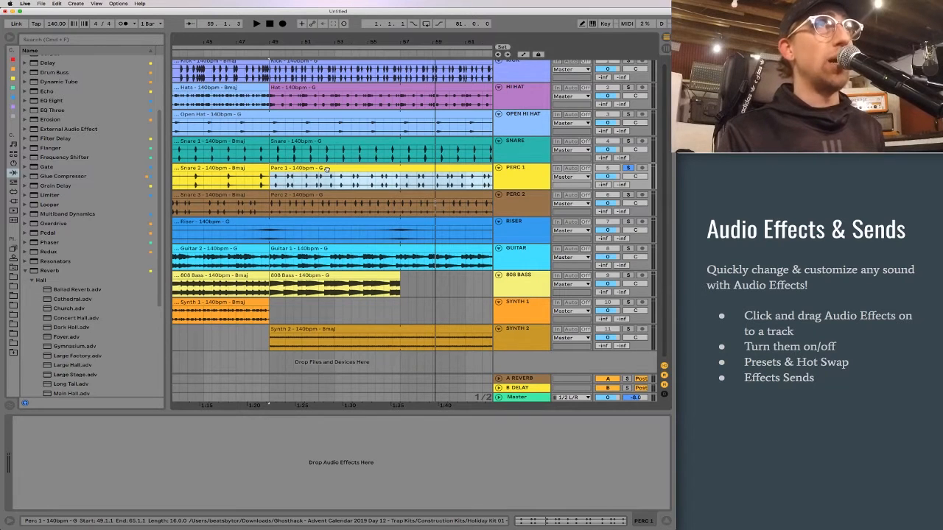
pyautogui.press('space')
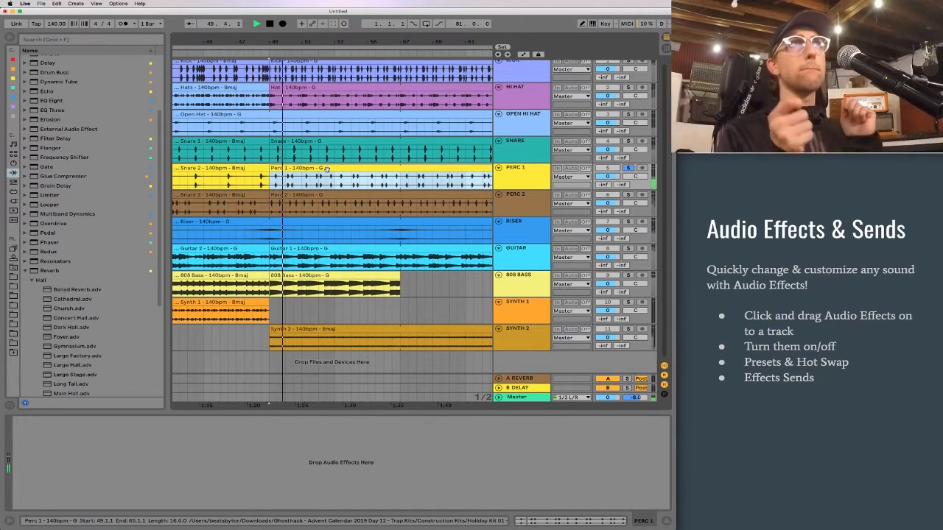
pyautogui.press('space')
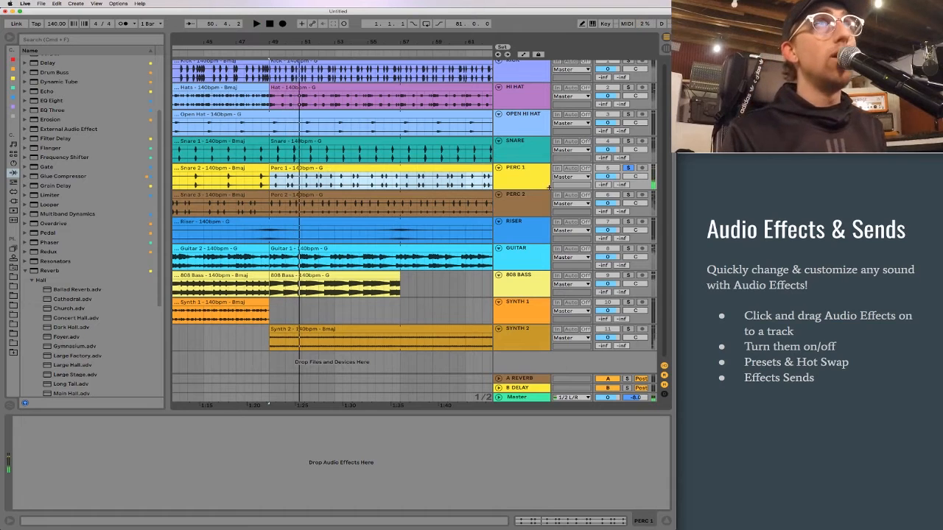
# Play the Perc 1 clip and raise its send to A Reverb to -10.0 dB
pyautogui.click(601, 185)
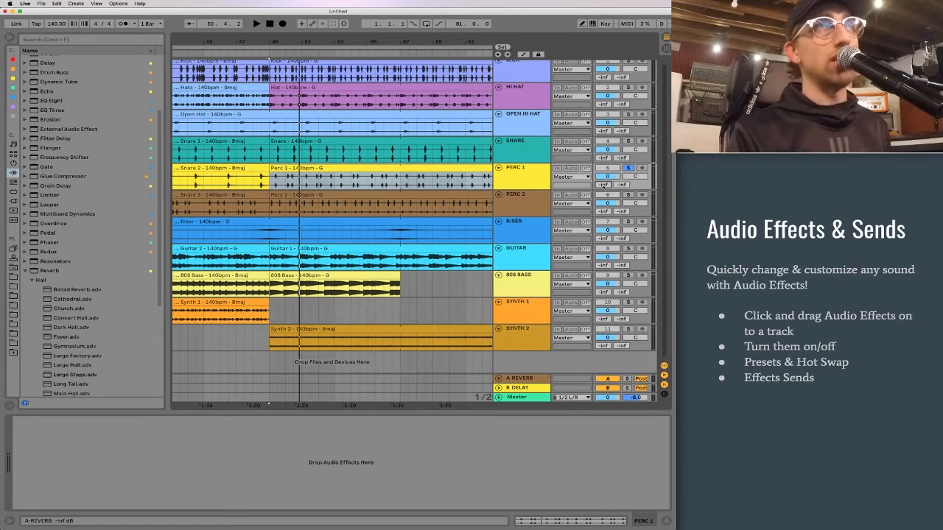
pyautogui.press('space')
pyautogui.moveTo(603, 186); pyautogui.dragTo(602, 148)
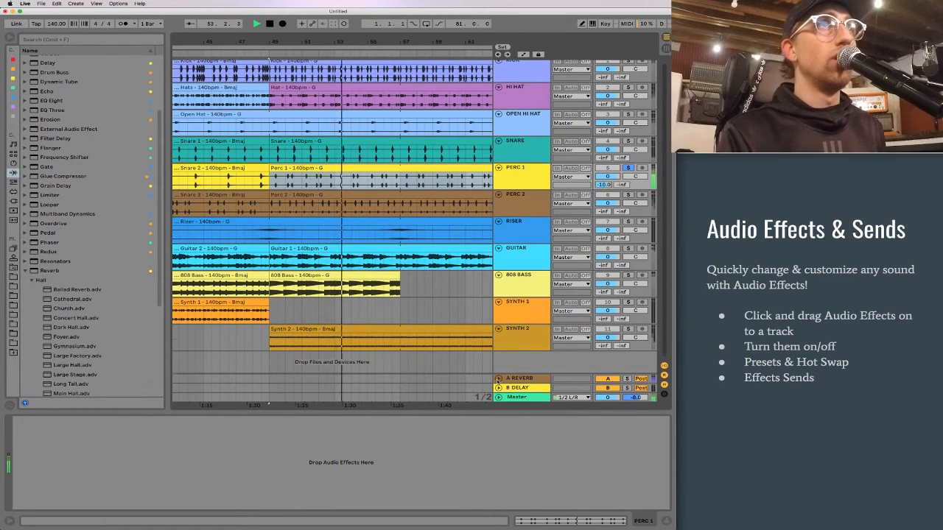
# Route the outputs of the A Reverb and B Delay return tracks to Master, then fold both tracks
pyautogui.moveTo(568, 373); pyautogui.dragTo(569, 345)
pyautogui.click(569, 345)
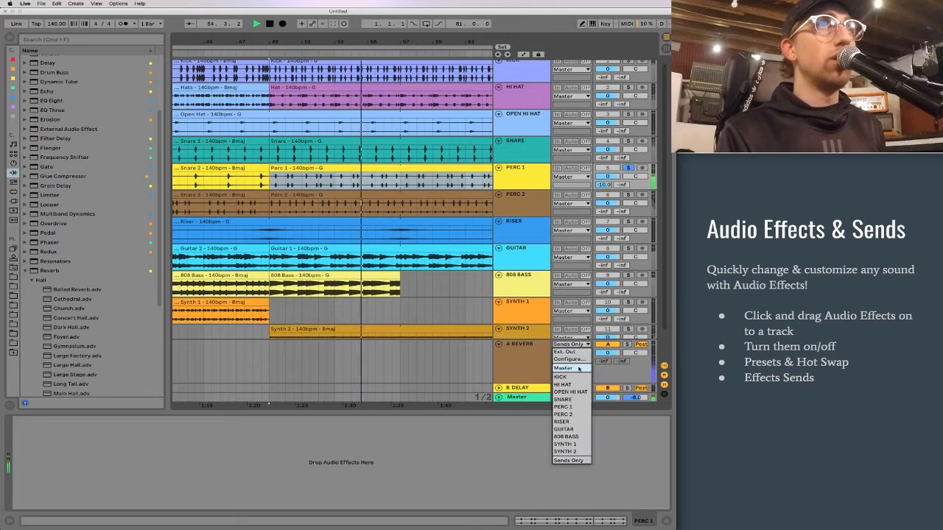
pyautogui.click(571, 351)
pyautogui.click(498, 388)
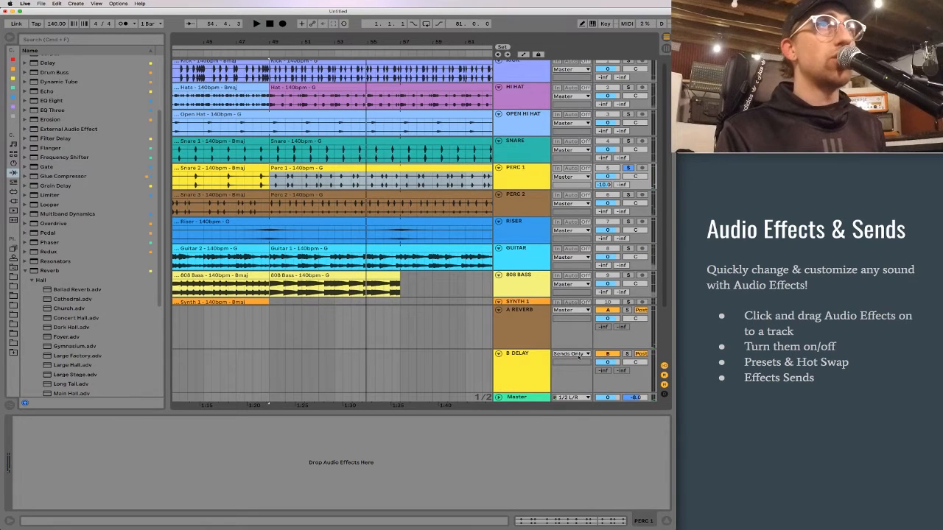
pyautogui.click(579, 354)
pyautogui.click(574, 358)
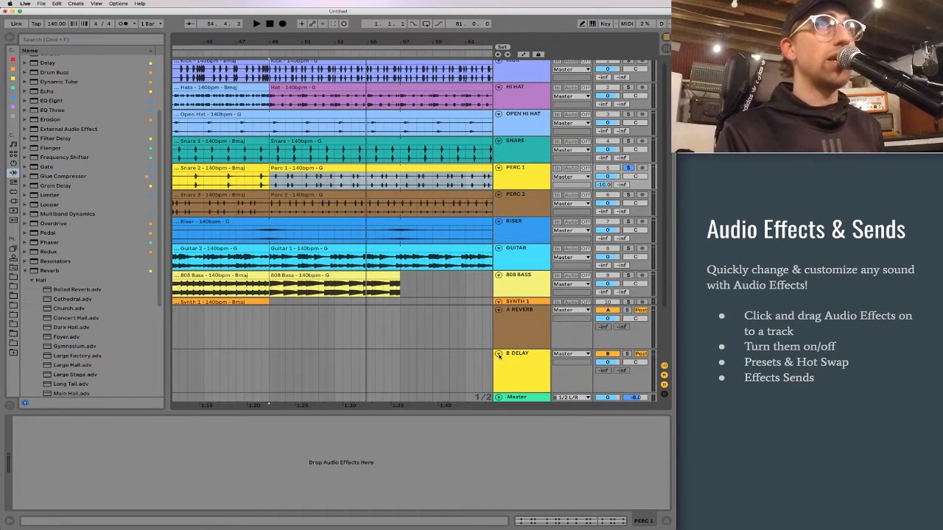
pyautogui.click(499, 355)
pyautogui.click(498, 346)
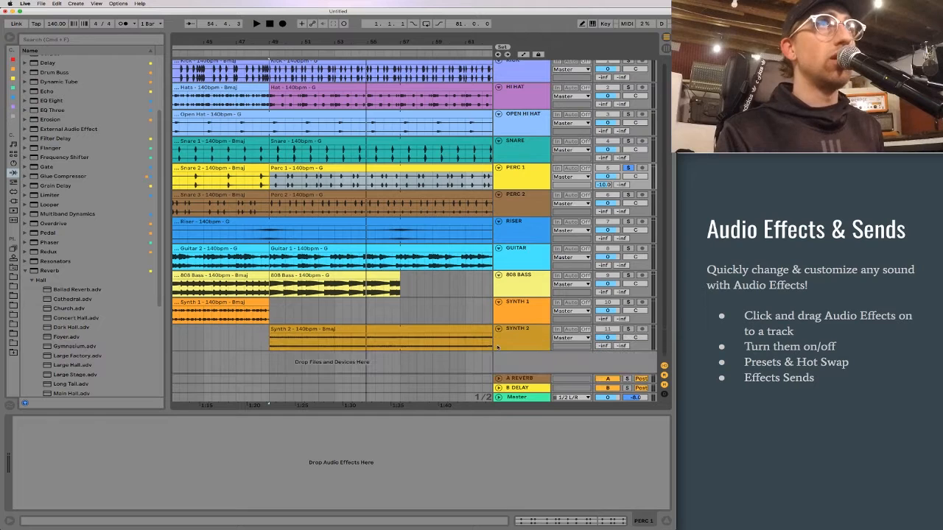
# Reset Perc 1's A Reverb send to -inf, then raise it to -9.4 dB during playback
pyautogui.doubleClick(600, 185)
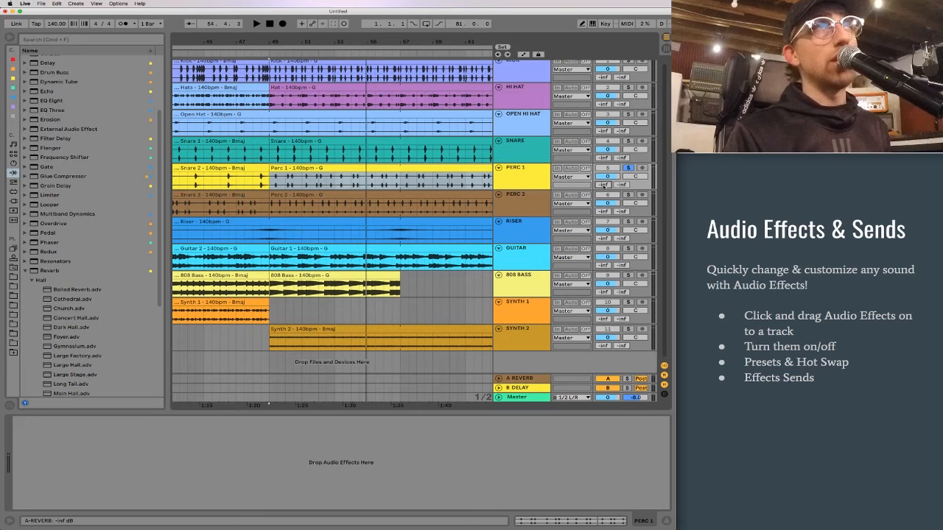
pyautogui.press('space')
pyautogui.moveTo(604, 185); pyautogui.dragTo(603, 156)
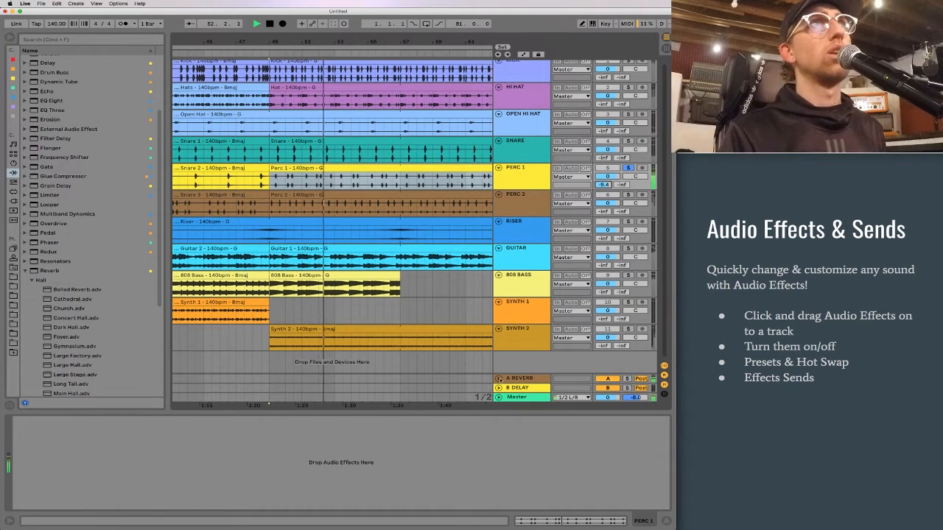
# Unfold the A Reverb return track and check its routing, Post switch and Reverb device along with the Master's effects
pyautogui.click(499, 379)
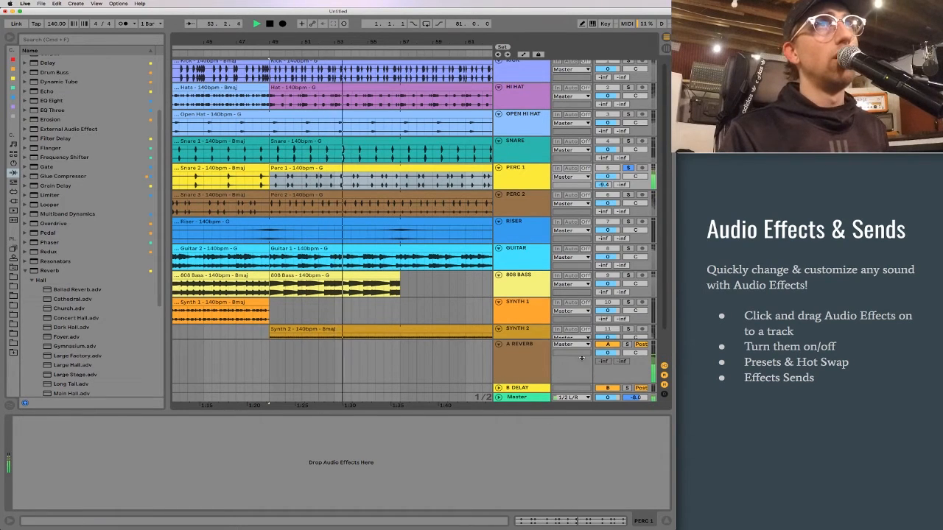
pyautogui.click(582, 357)
pyautogui.click(520, 398)
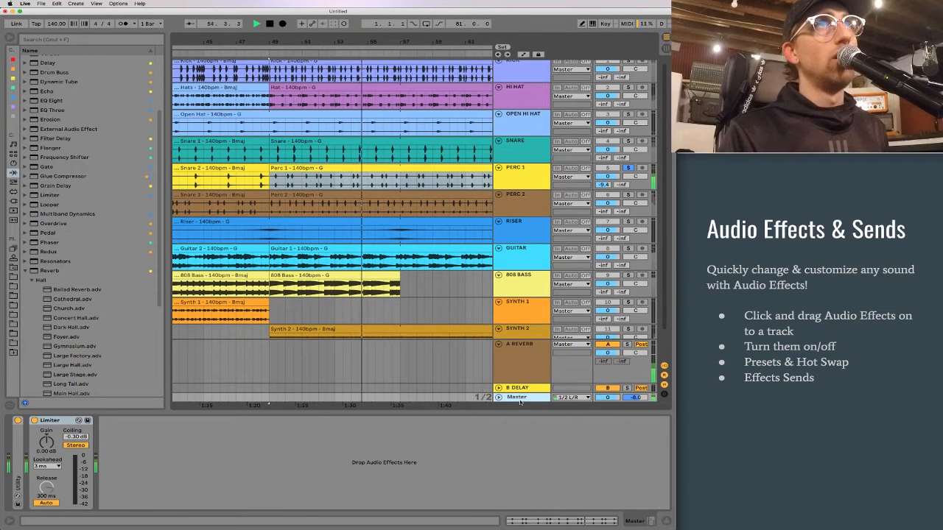
pyautogui.click(640, 346)
pyautogui.click(639, 346)
pyautogui.click(534, 360)
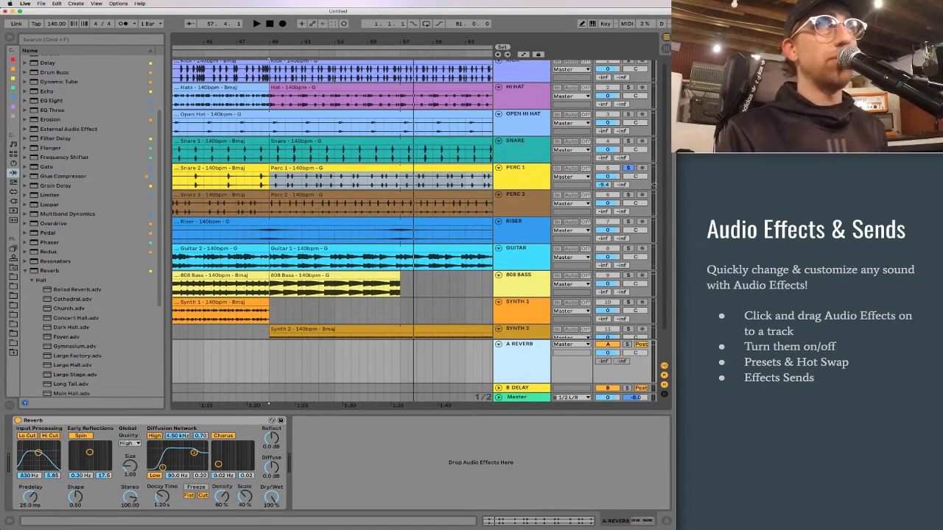
# Play the Perc 1 clip and set its sends to -20.0 dB for A Reverb and -24.8 dB for B Delay
pyautogui.doubleClick(604, 185)
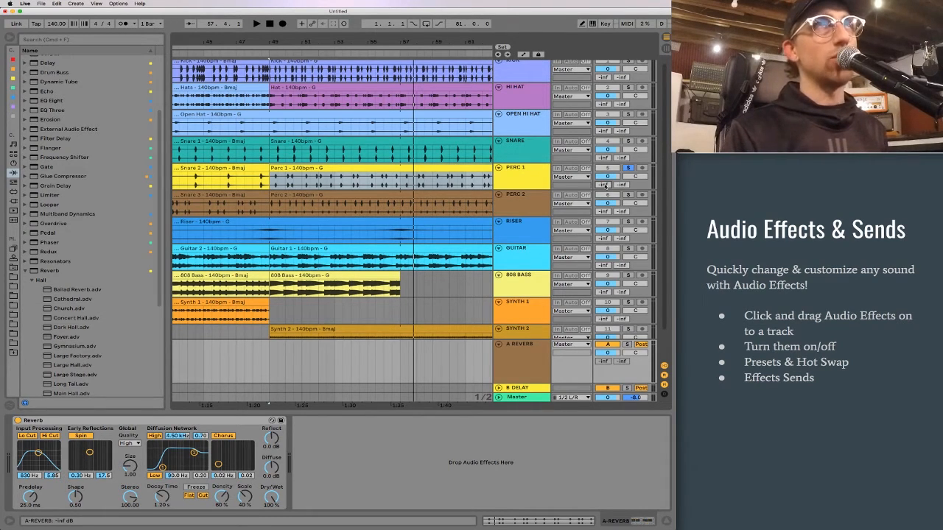
pyautogui.press('space')
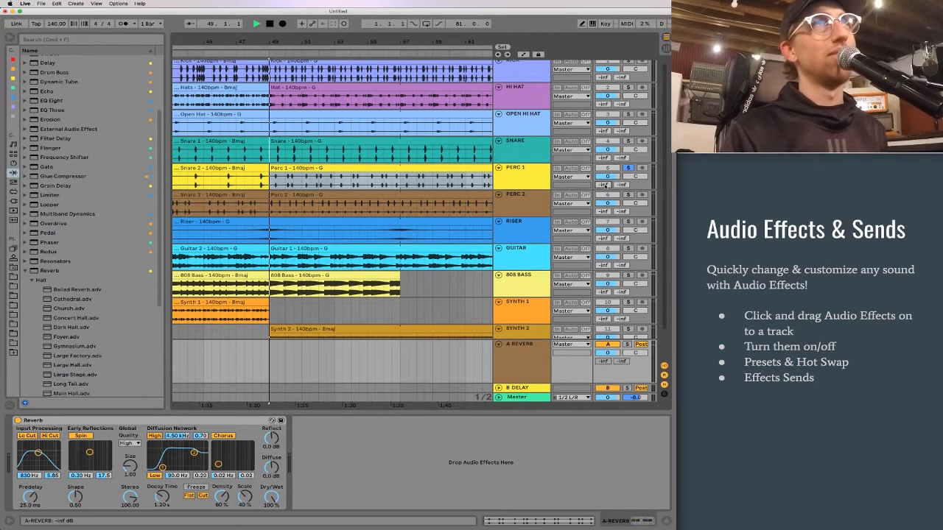
pyautogui.moveTo(605, 186); pyautogui.dragTo(605, 149)
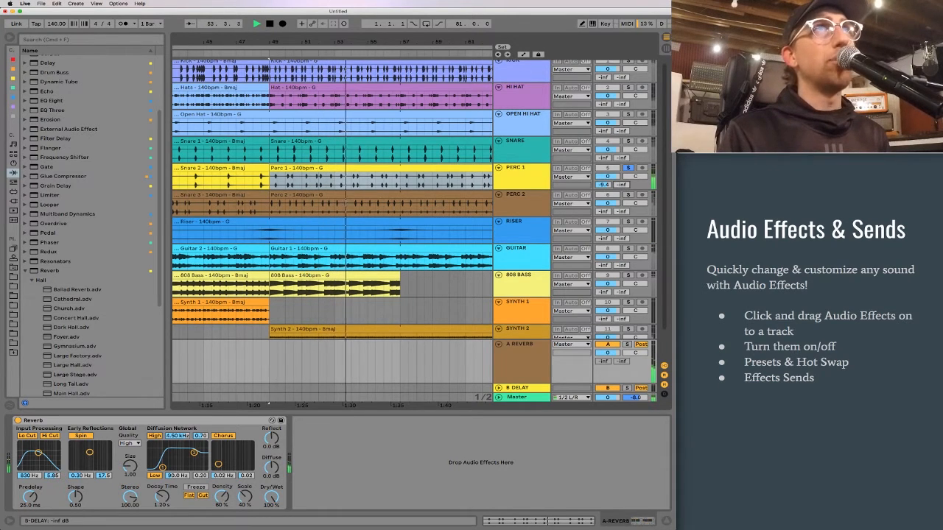
pyautogui.moveTo(624, 186)
pyautogui.mouseDown()
pyautogui.moveTo(625, 159)
pyautogui.moveTo(604, 194)
pyautogui.moveTo(622, 187)
pyautogui.mouseUp()
pyautogui.scroll(-1, 619, 185)
pyautogui.press('space')
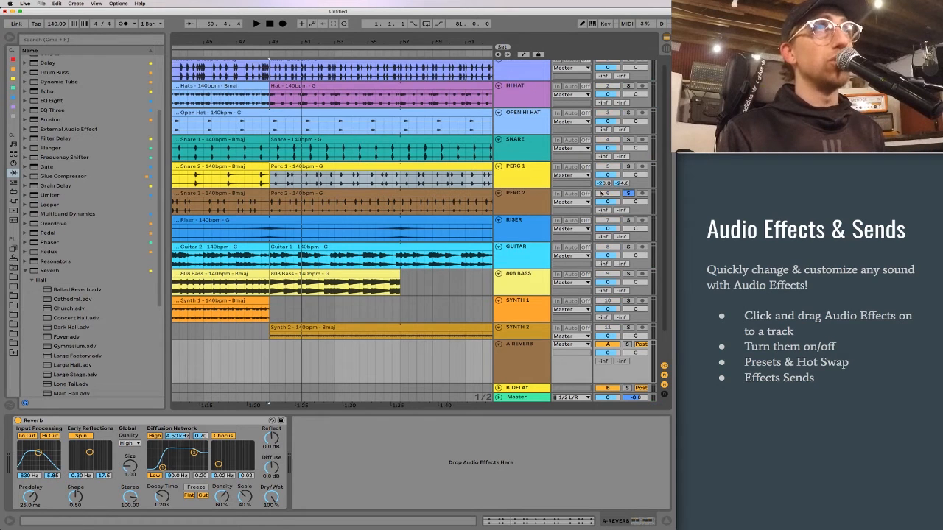
# Set A Reverb sends to about -30 dB on Kick, both hats and Snare, -28.6 dB on Perc 1, -28.0 dB on Perc 2, and solo all six
pyautogui.click(537, 131)
pyautogui.click(529, 102)
pyautogui.scroll(1, 529, 102)
pyautogui.click(539, 79)
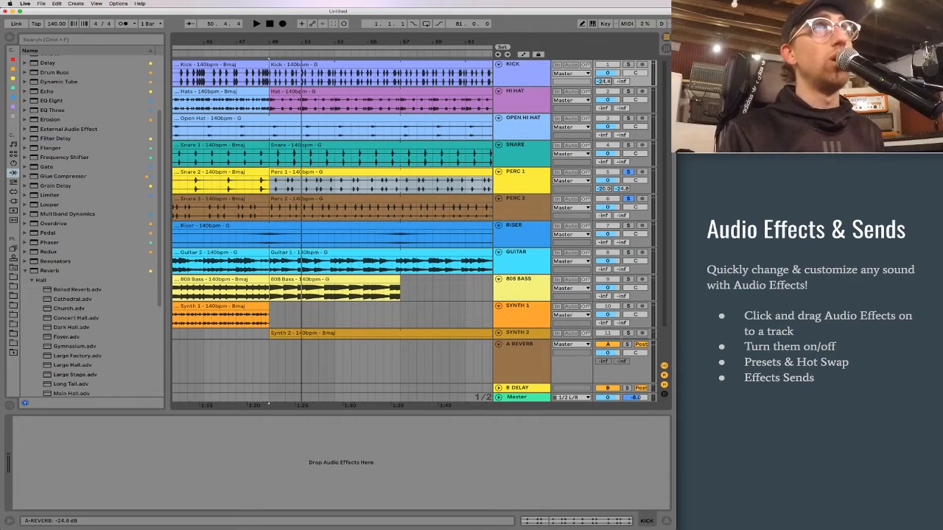
pyautogui.moveTo(604, 109); pyautogui.dragTo(604, 101)
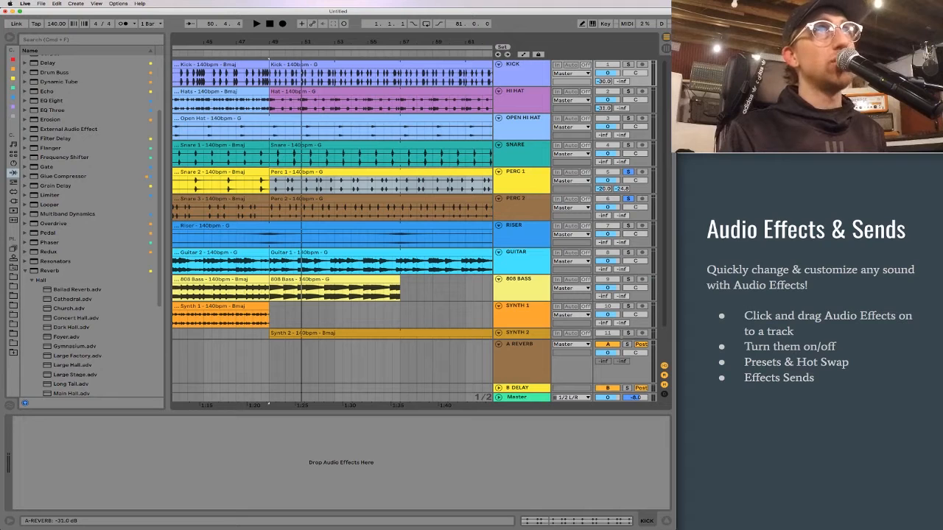
pyautogui.moveTo(604, 136); pyautogui.dragTo(605, 117)
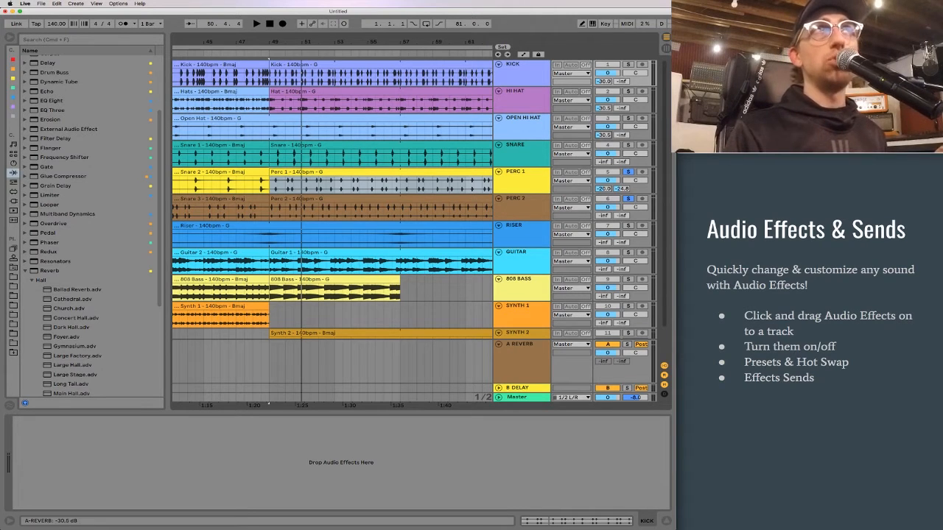
pyautogui.moveTo(602, 163); pyautogui.dragTo(602, 155)
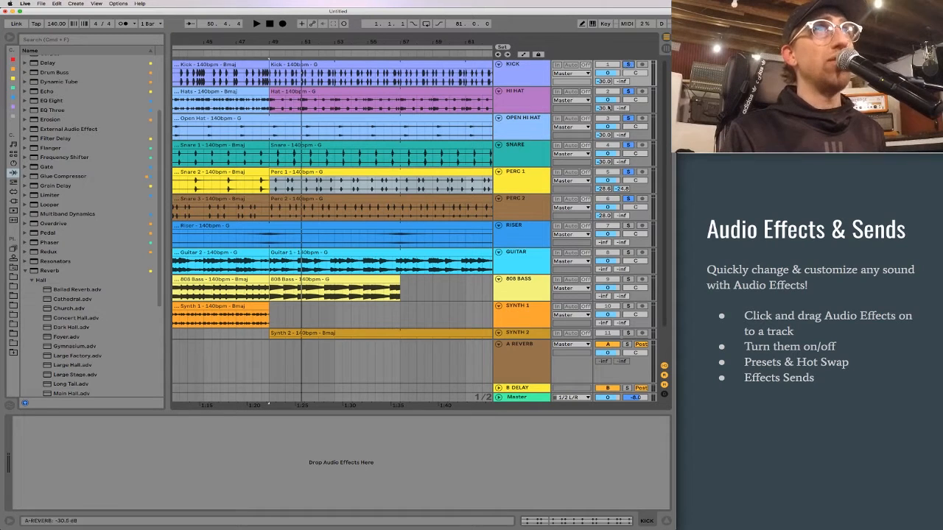
# Play the soloed drums, switch off the A Reverb and B Delay returns, and switch A Reverb back on
pyautogui.click(501, 362)
pyautogui.press('space')
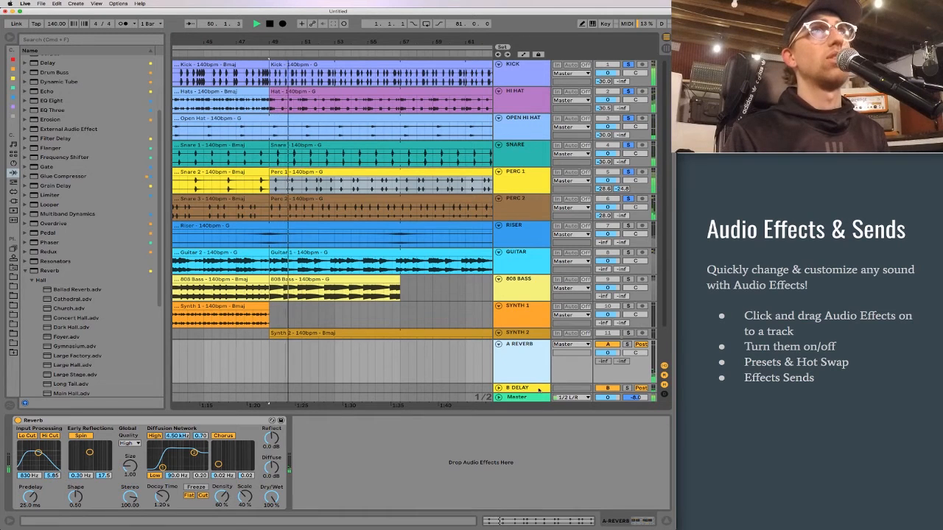
pyautogui.click(608, 344)
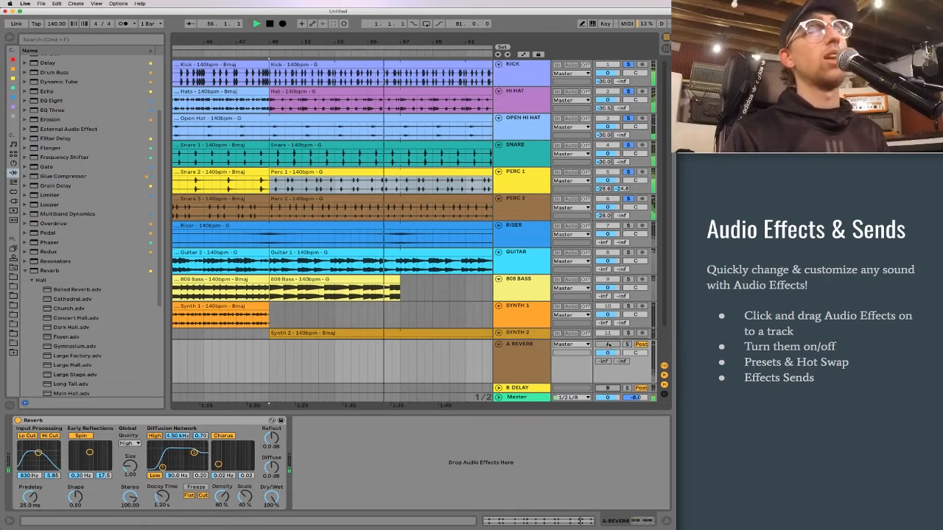
pyautogui.click(608, 344)
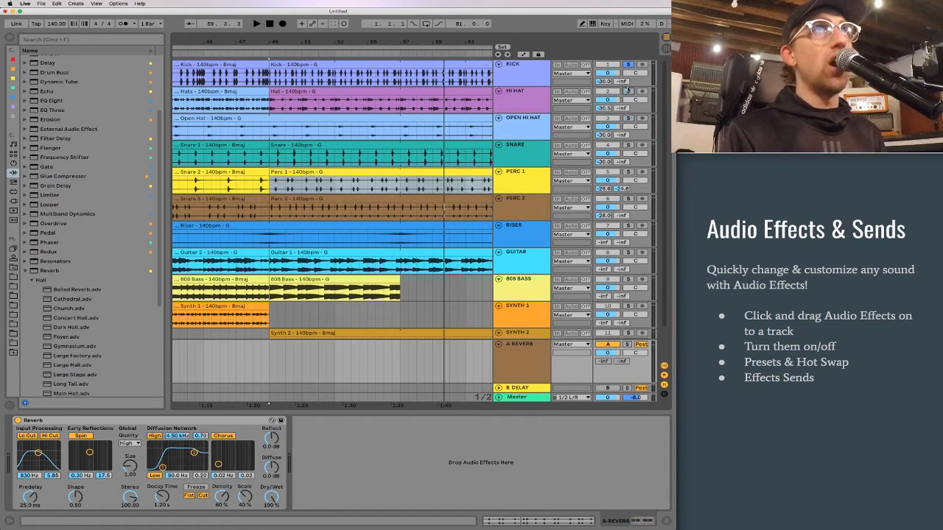
# Unsolo the drum tracks, then fold the A Reverb return track and the Reverb preset list
pyautogui.click(628, 65)
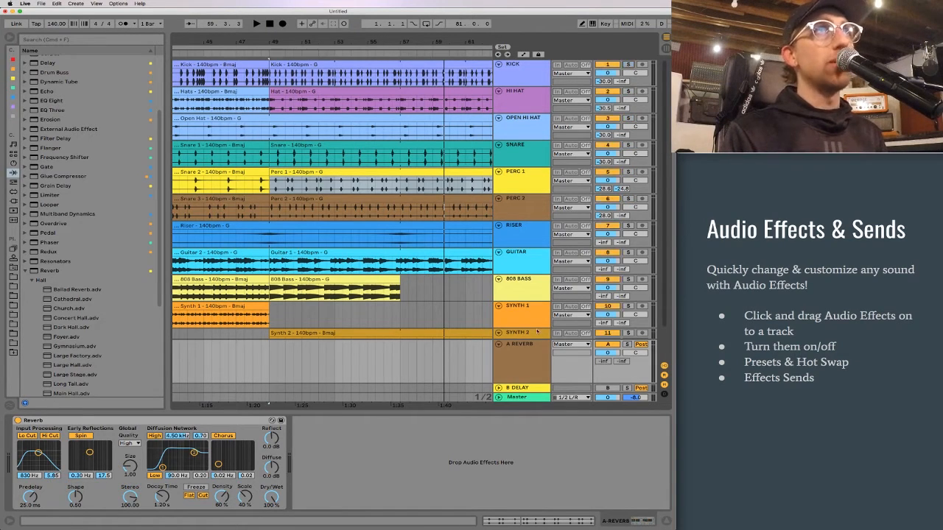
pyautogui.click(498, 345)
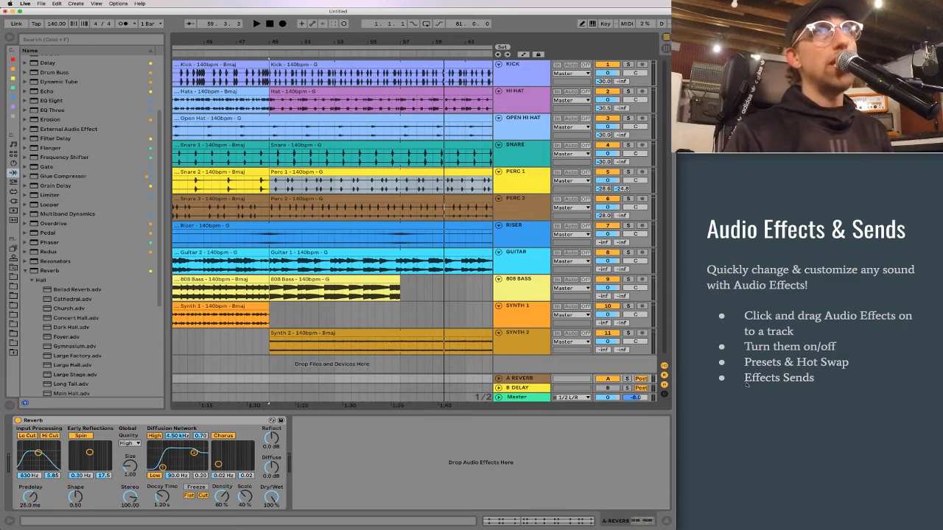
pyautogui.click(25, 272)
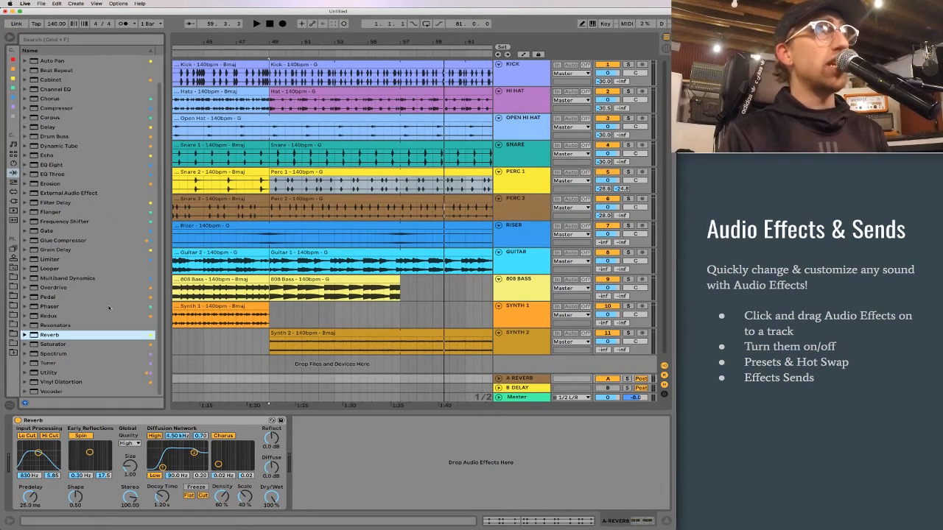
# Look through the audio effects list, checking the presets of Cabinet and Beat Repeat
pyautogui.scroll(2, 108, 312)
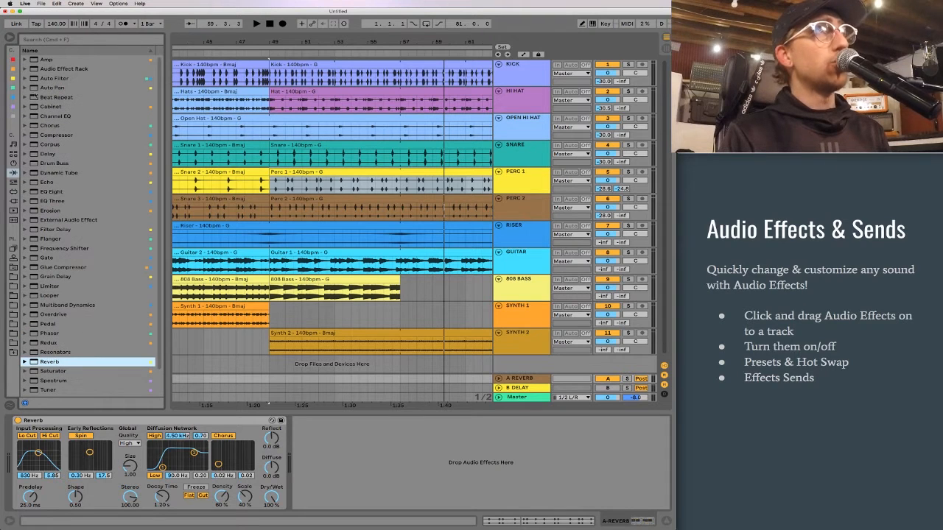
pyautogui.click(24, 109)
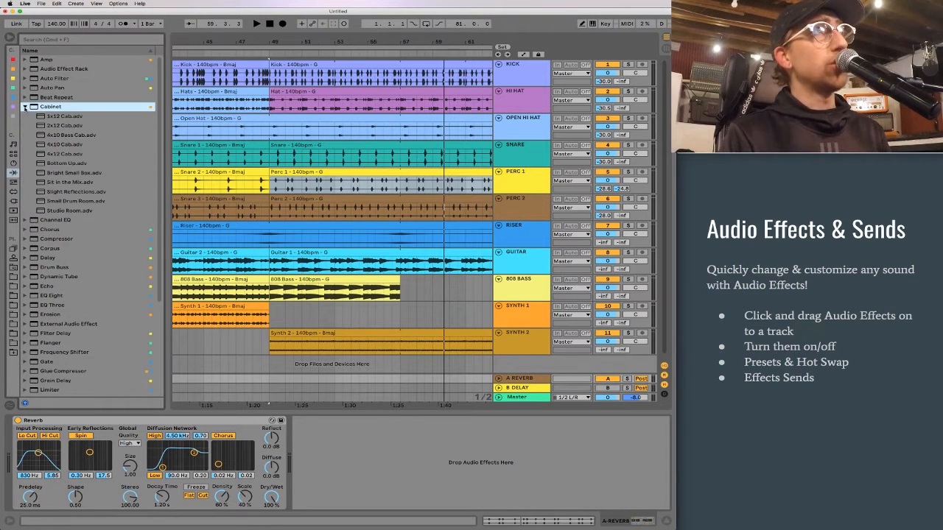
pyautogui.click(25, 98)
pyautogui.click(25, 97)
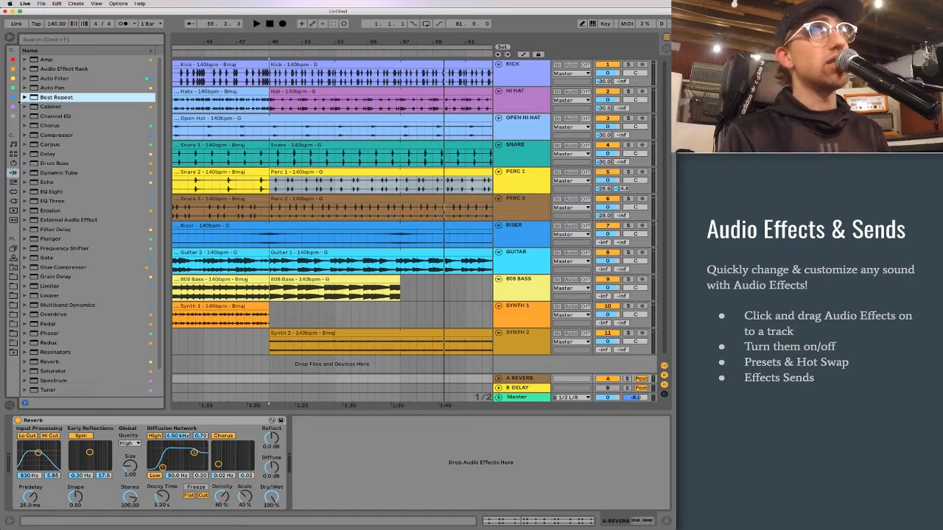
# Solo the Guitar track and play its first Guitar 1 clip from the start of the arrangement
pyautogui.click(725, 298)
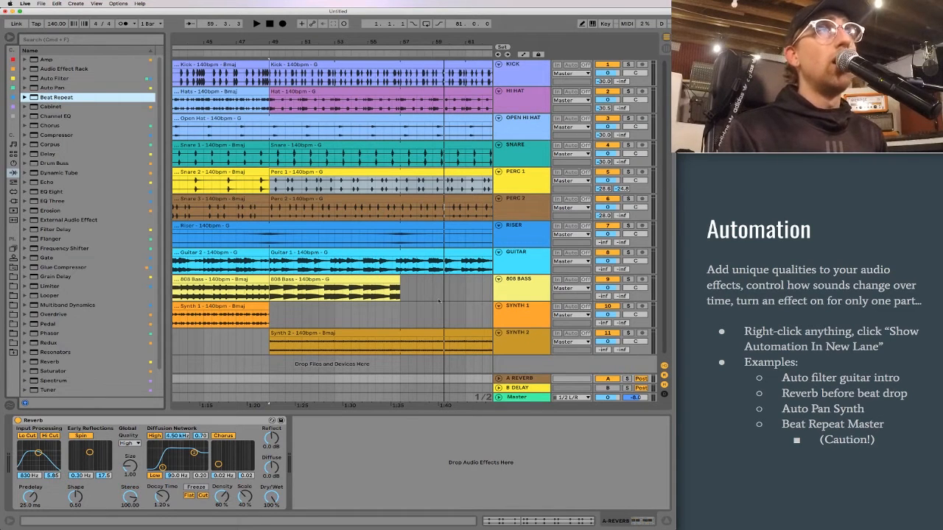
pyautogui.hscroll(-15, 361, 277)
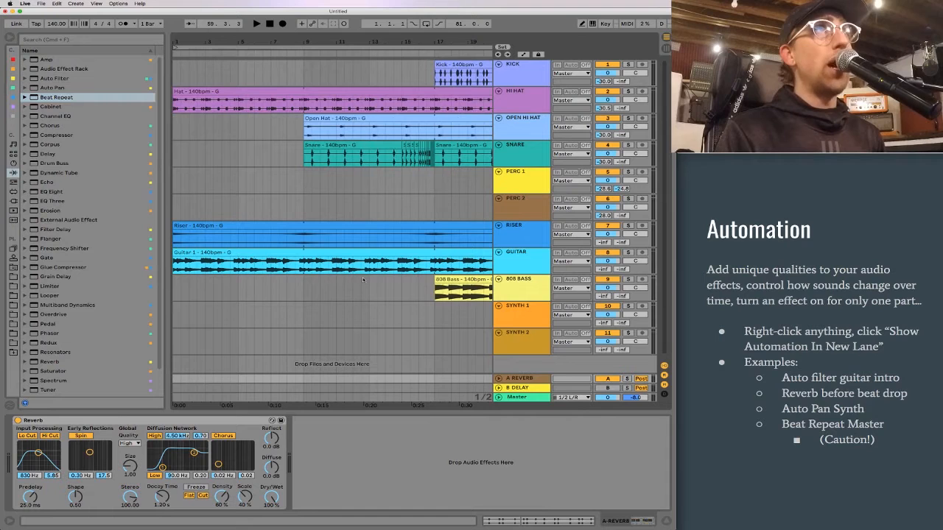
pyautogui.scroll(-5, 263, 168)
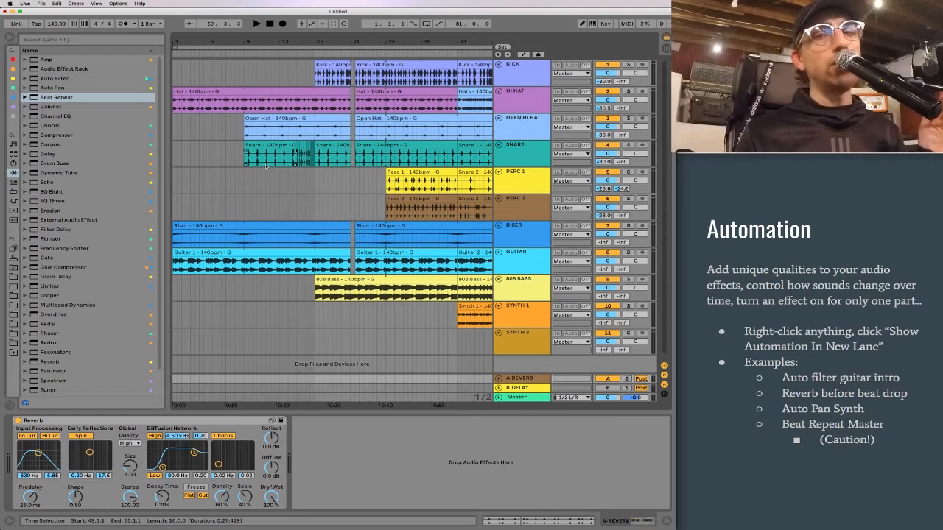
pyautogui.click(524, 258)
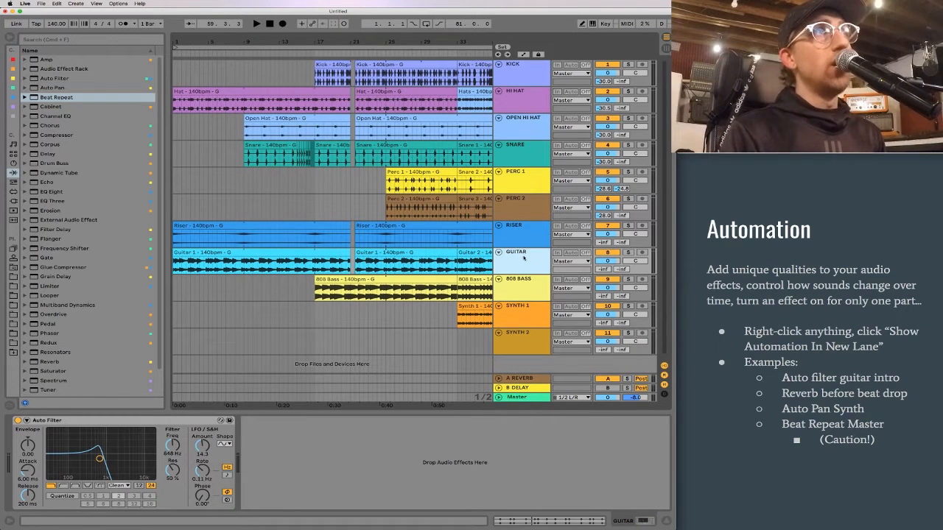
pyautogui.click(209, 253)
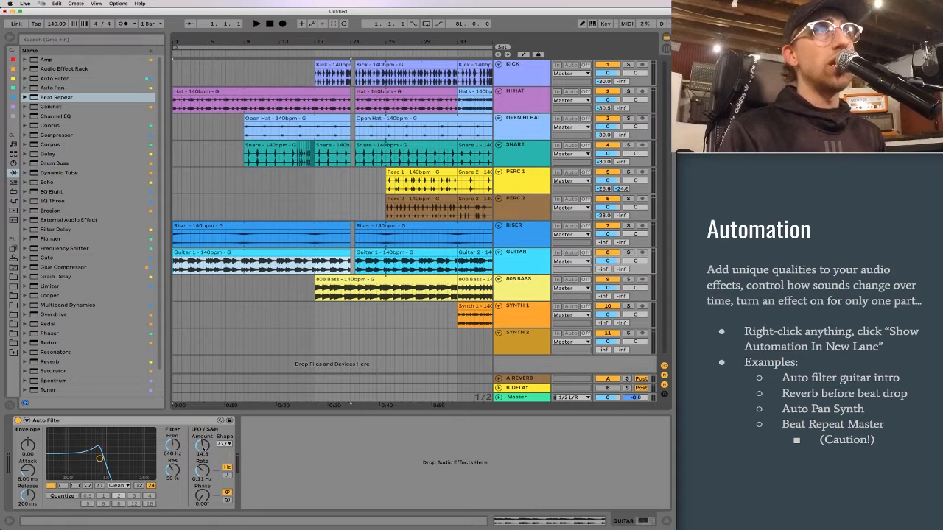
pyautogui.click(629, 253)
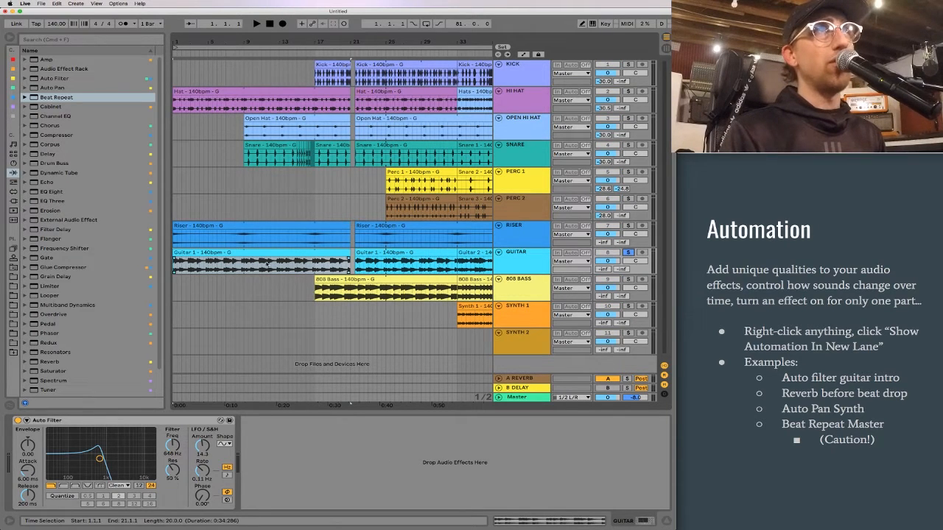
pyautogui.press('space')
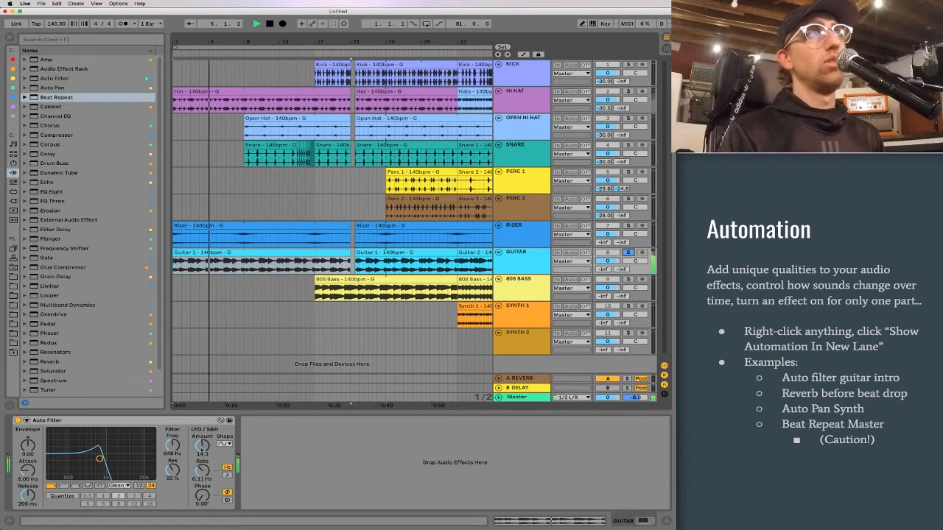
pyautogui.press('space')
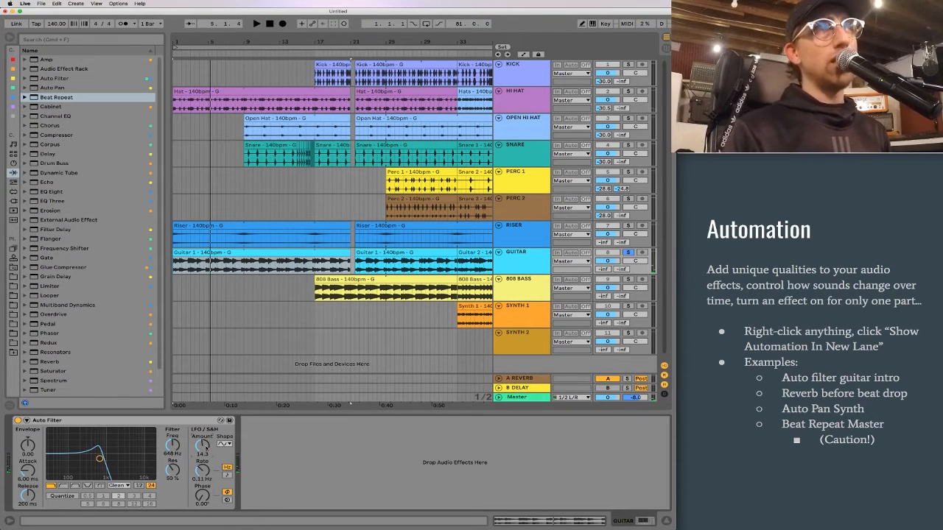
# Set the Guitar's Auto Filter LFO Amount to 0.48 and tune its filter frequency to 524 Hz during playback
pyautogui.moveTo(181, 443); pyautogui.dragTo(181, 472)
pyautogui.moveTo(74, 459)
pyautogui.mouseDown()
pyautogui.moveTo(148, 458)
pyautogui.moveTo(56, 459)
pyautogui.moveTo(90, 459)
pyautogui.mouseUp()
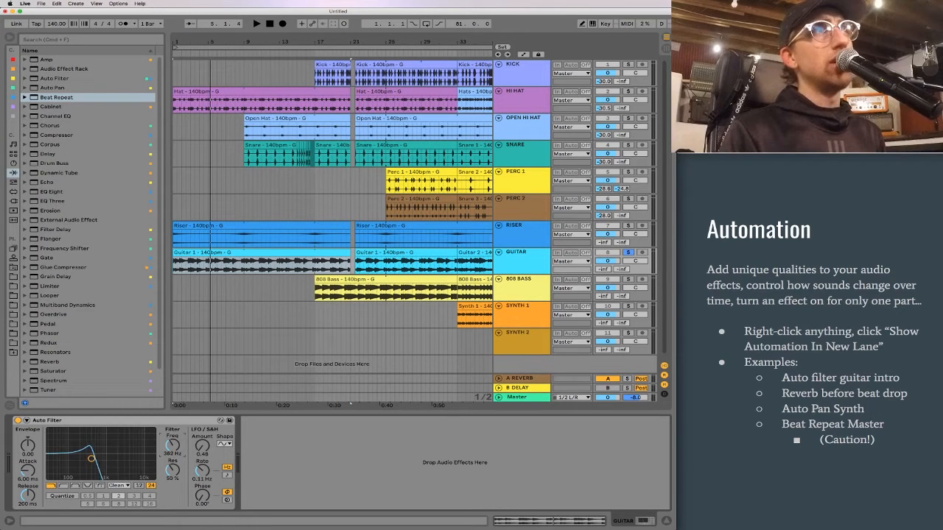
pyautogui.press('space')
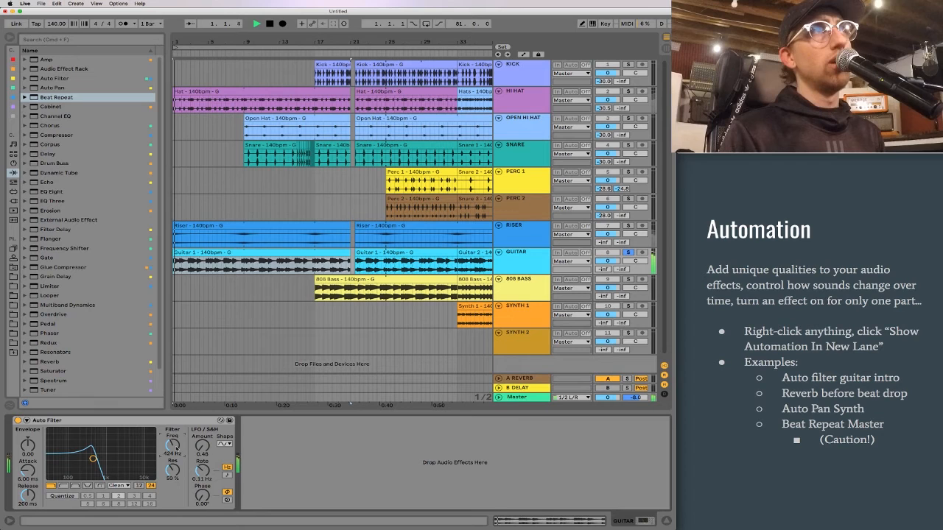
pyautogui.moveTo(177, 448); pyautogui.dragTo(177, 442)
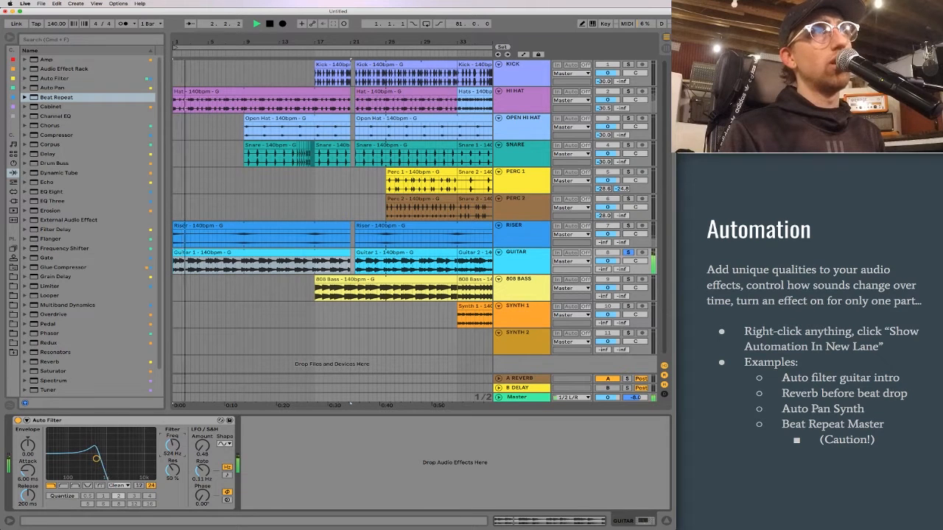
pyautogui.press('space')
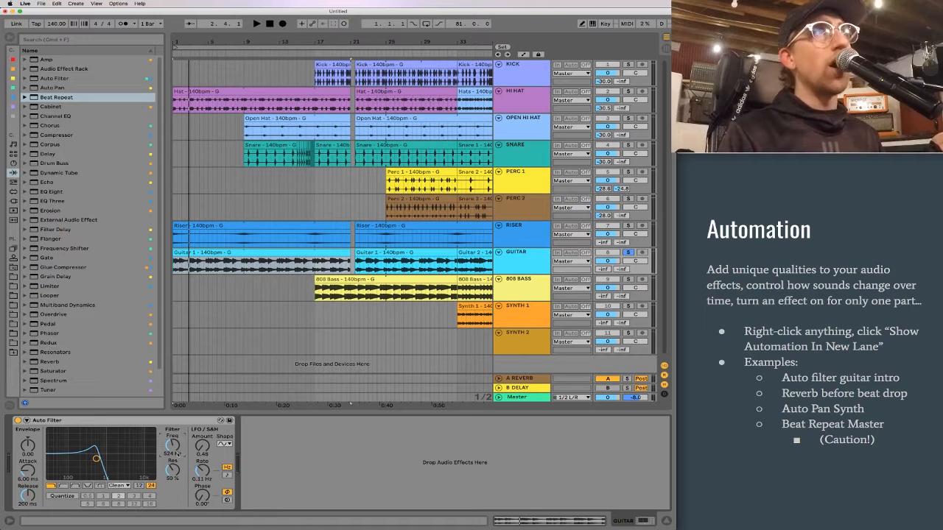
# Show the Auto Filter Frequency automation in a new lane under the Guitar track and select the intro clip
pyautogui.rightClick(174, 446)
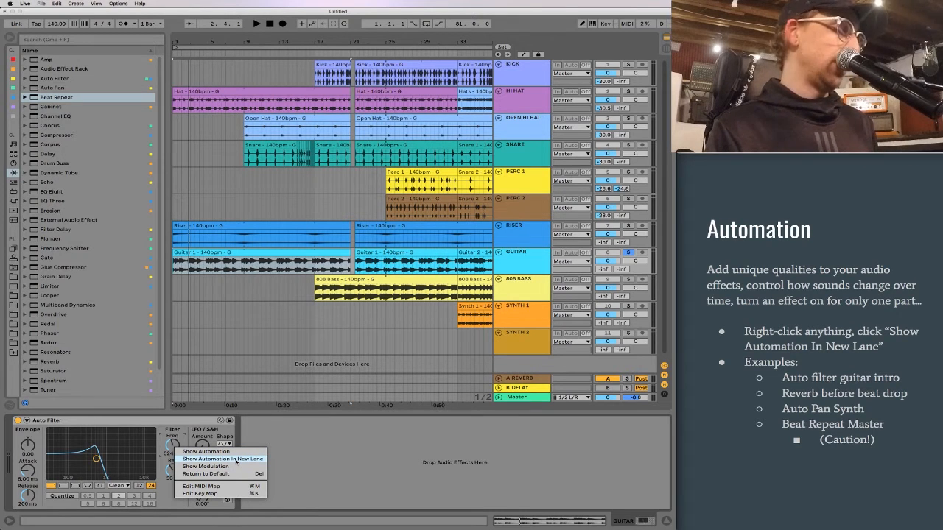
pyautogui.click(236, 459)
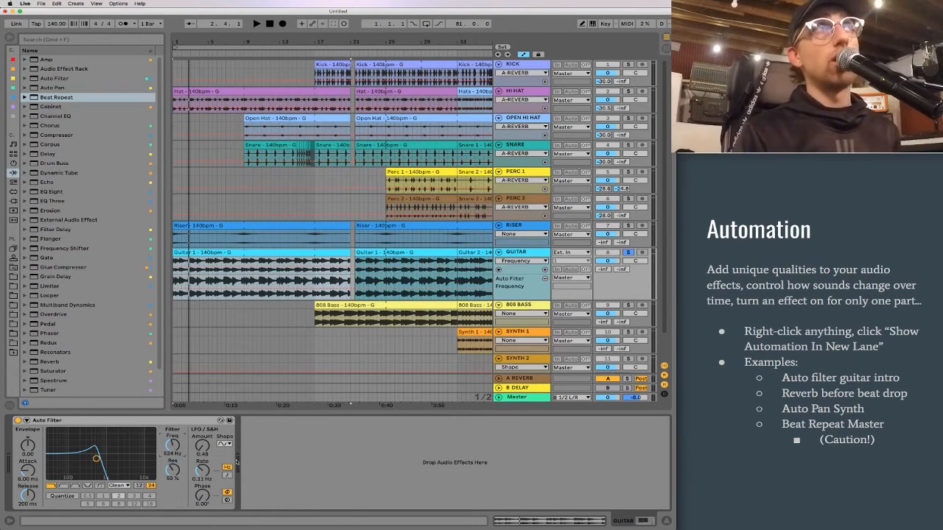
pyautogui.click(189, 253)
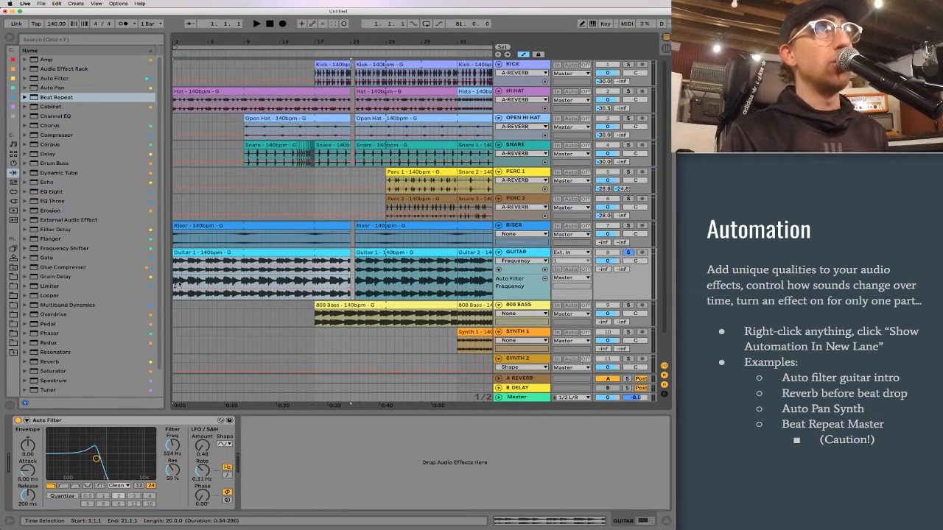
# Automate the Guitar's filter frequency to rise from 524 Hz in the intro to 19.9 kHz at bar 17
pyautogui.click(190, 283)
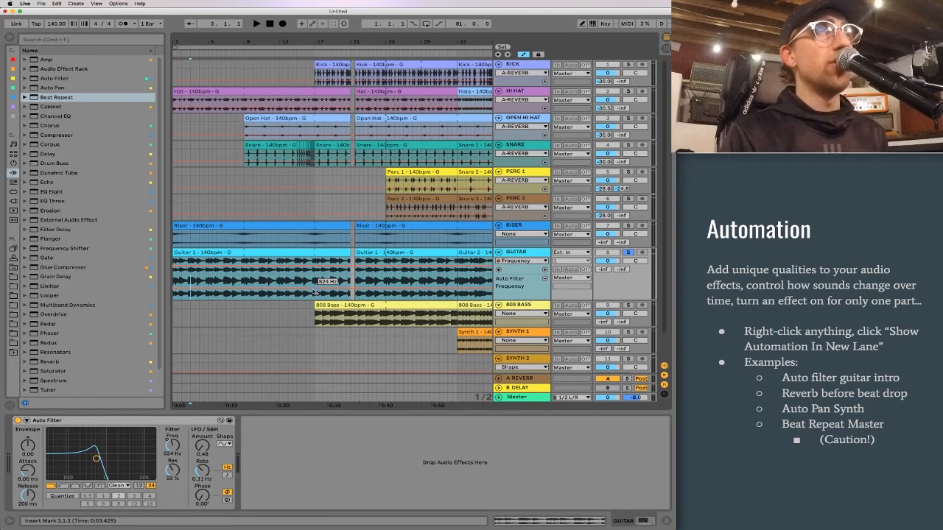
pyautogui.click(315, 291)
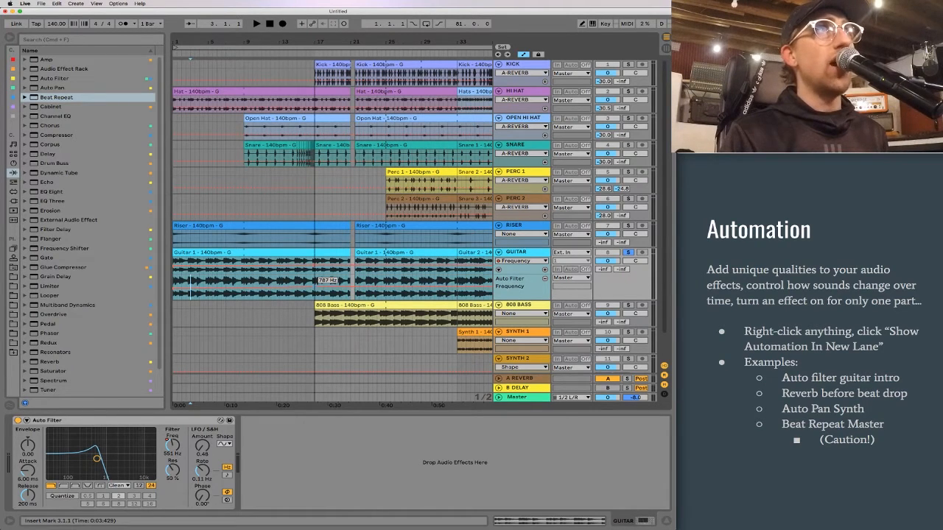
pyautogui.moveTo(315, 285); pyautogui.dragTo(315, 272)
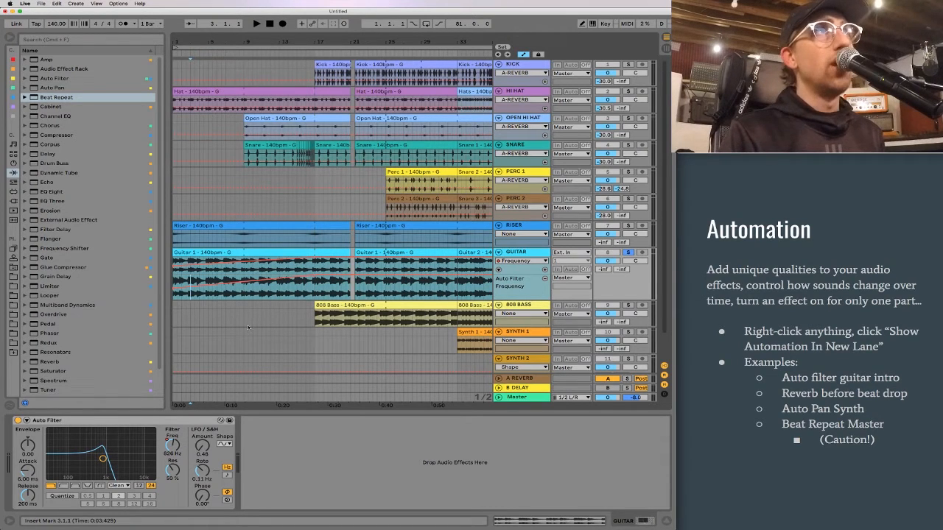
# Check the filter frequency at several points along the automation ramp, then play the Guitar intro from bar 1
pyautogui.click(233, 295)
pyautogui.click(258, 295)
pyautogui.click(298, 294)
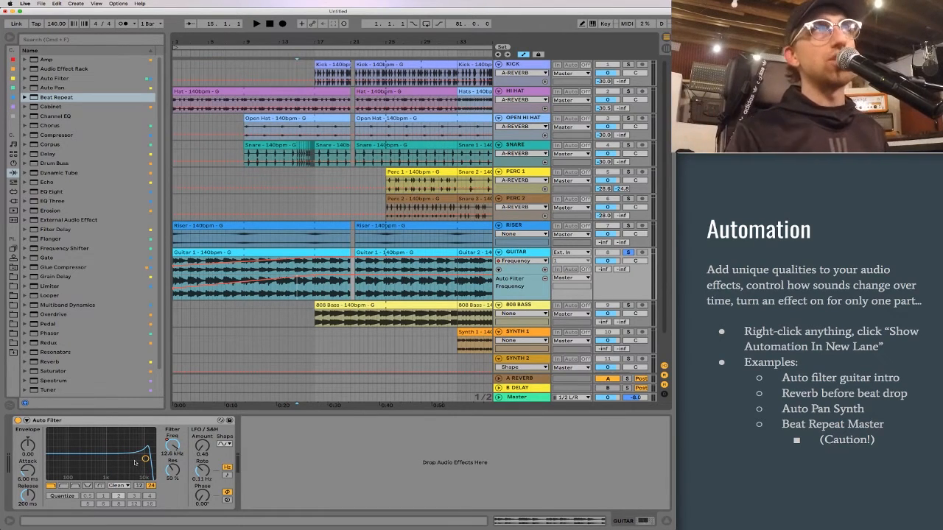
pyautogui.click(189, 254)
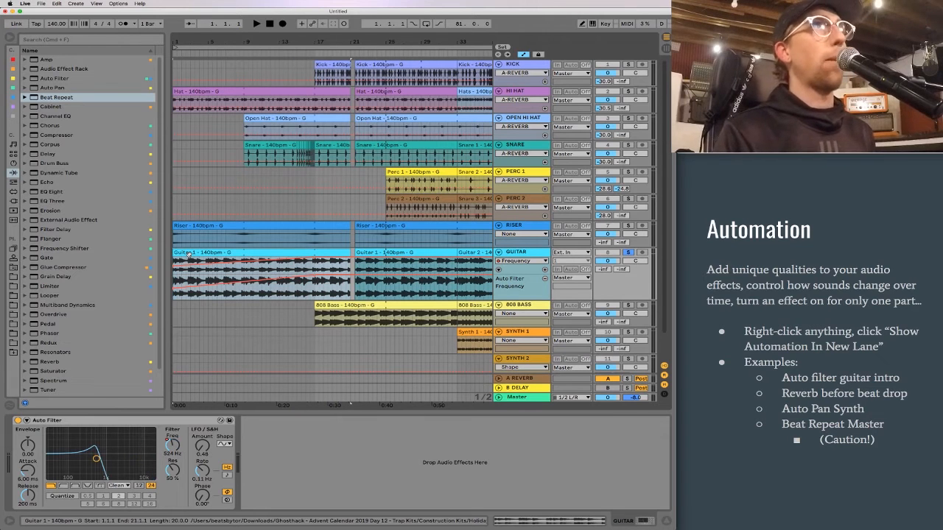
pyautogui.press('space')
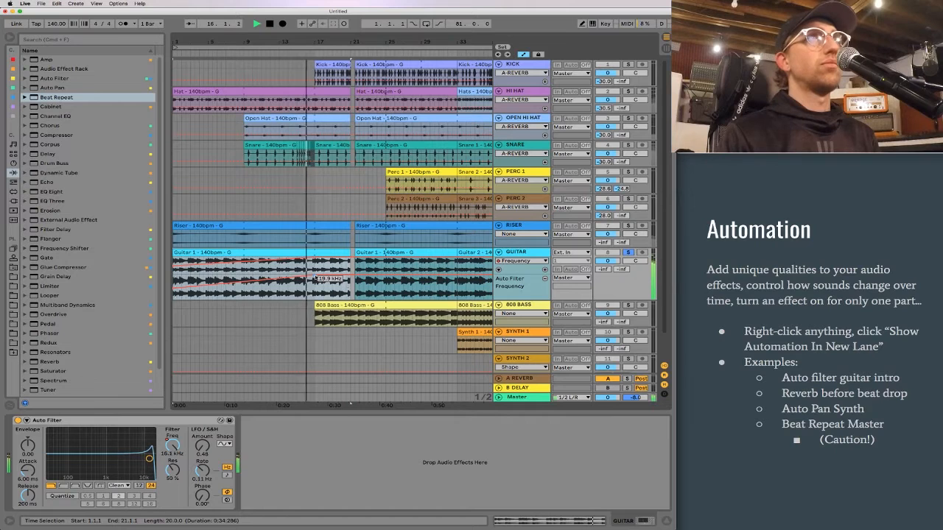
pyautogui.press('space')
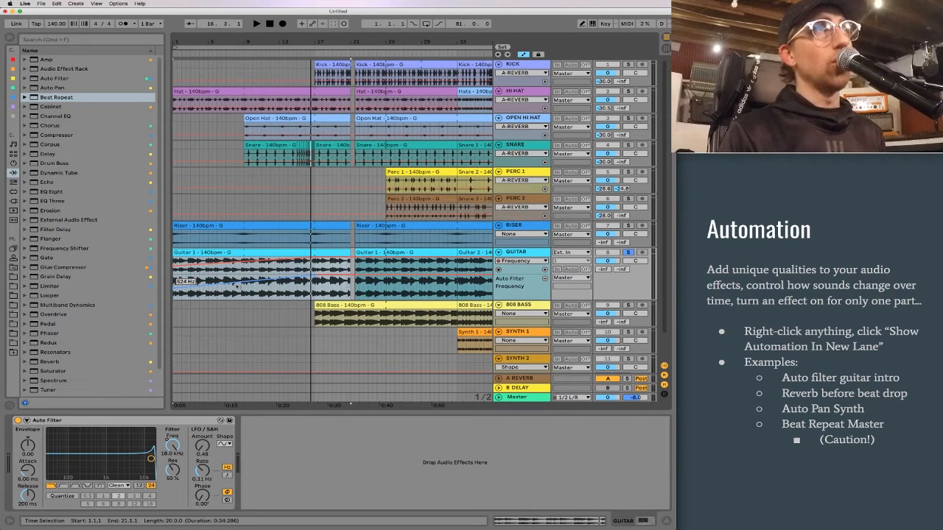
# Bend the Guitar's filter frequency ramp into a curve that rises faster toward bar 17, and hide the automation view
pyautogui.moveTo(258, 281)
pyautogui.mouseDown()
pyautogui.moveTo(258, 291)
pyautogui.moveTo(258, 277)
pyautogui.mouseUp()
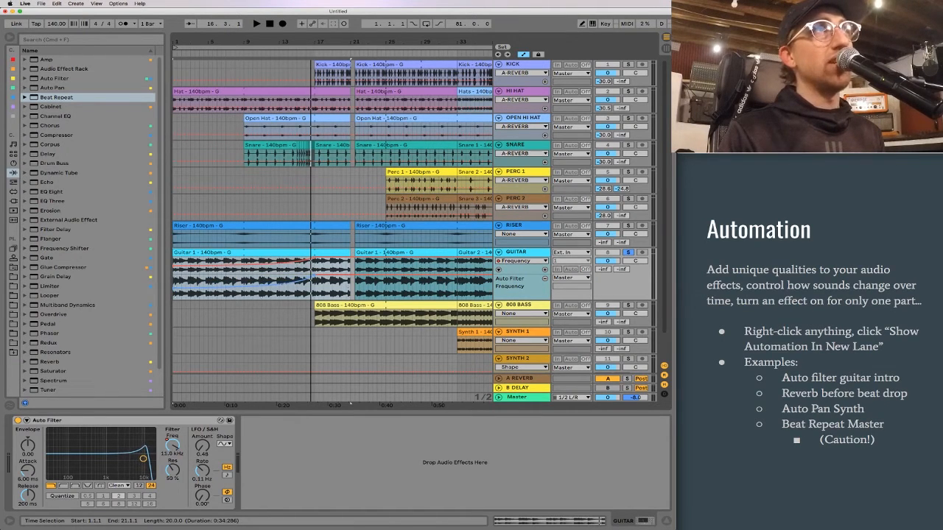
pyautogui.moveTo(254, 285); pyautogui.dragTo(254, 286)
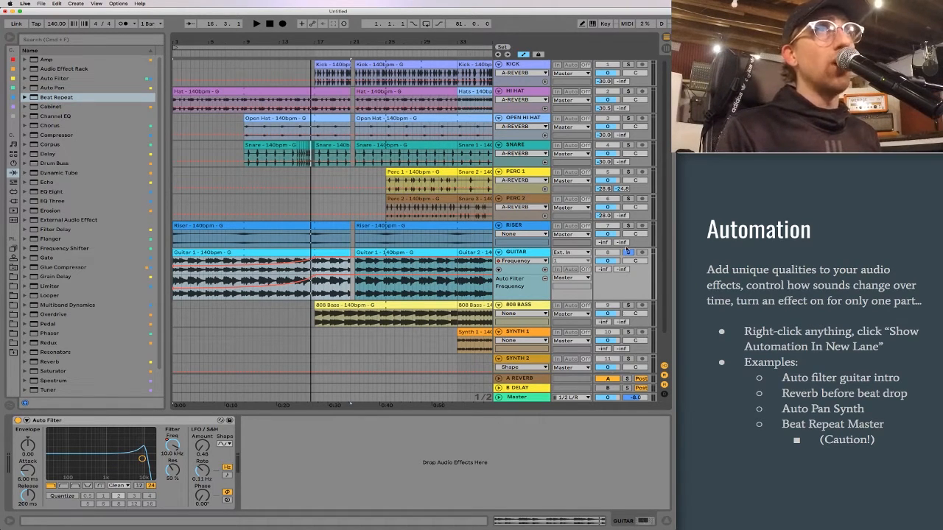
pyautogui.press('a')
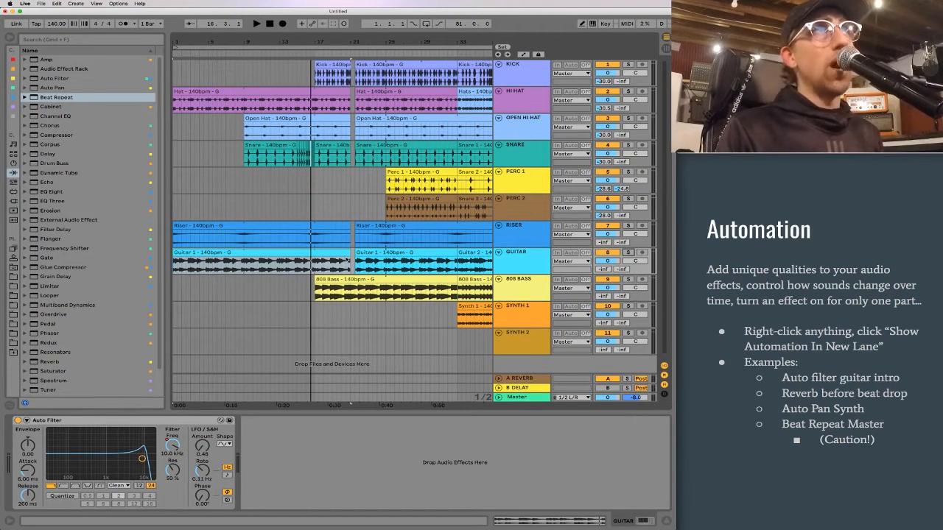
# Select the Kick's final hit at bar 21 and show the Kick's A-REVERB send automation in a new lane
pyautogui.moveTo(350, 39); pyautogui.dragTo(349, 82)
pyautogui.click(357, 81)
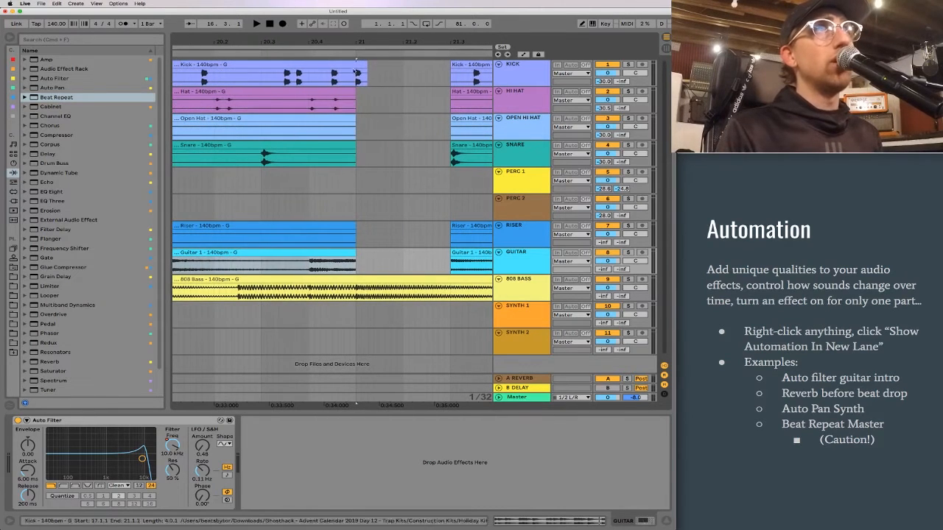
pyautogui.click(357, 81)
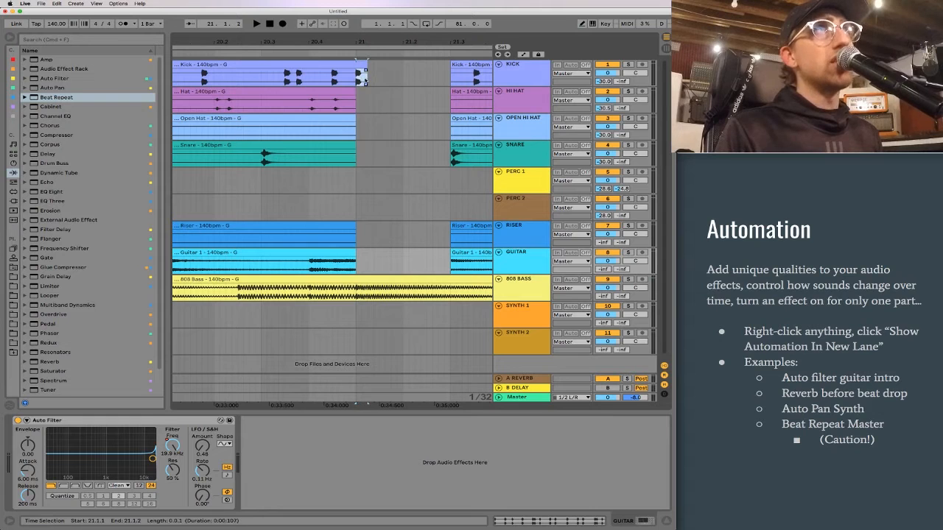
pyautogui.click(363, 74)
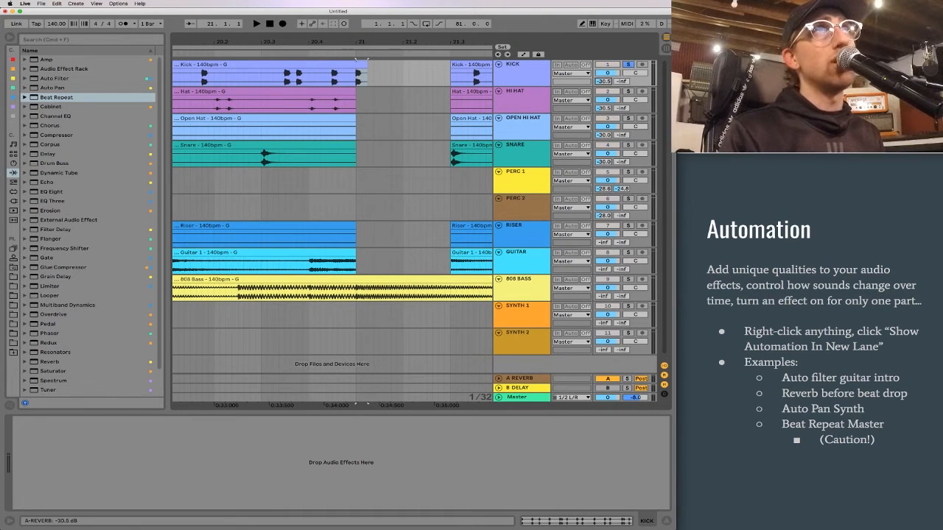
pyautogui.rightClick(603, 81)
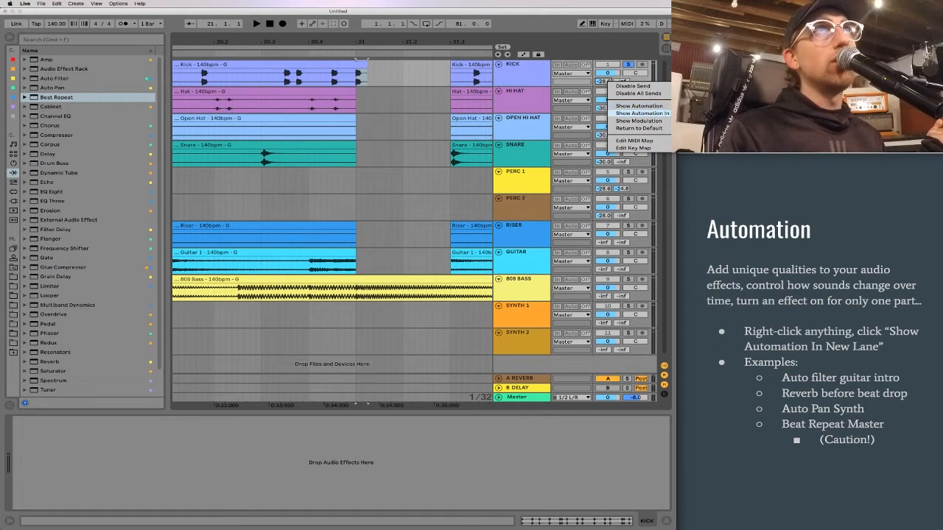
pyautogui.click(643, 113)
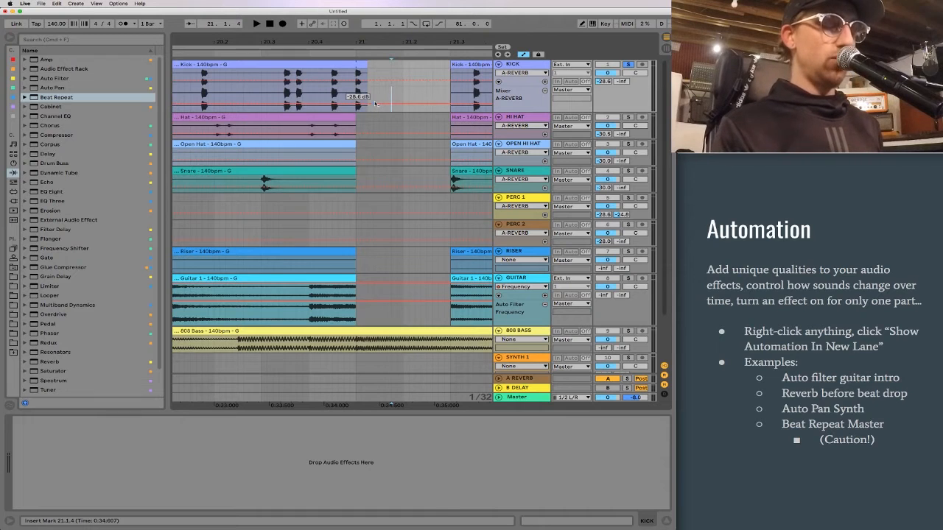
# Draw the Kick's A-REVERB send up to 0.0 dB on only the hit at bar 21, and play the result
pyautogui.press('b')
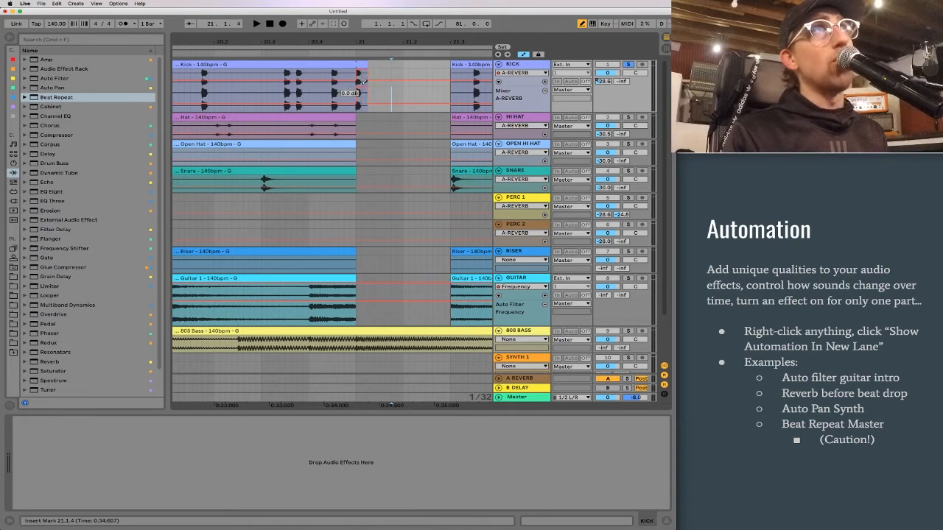
pyautogui.scroll(-1, 364, 81)
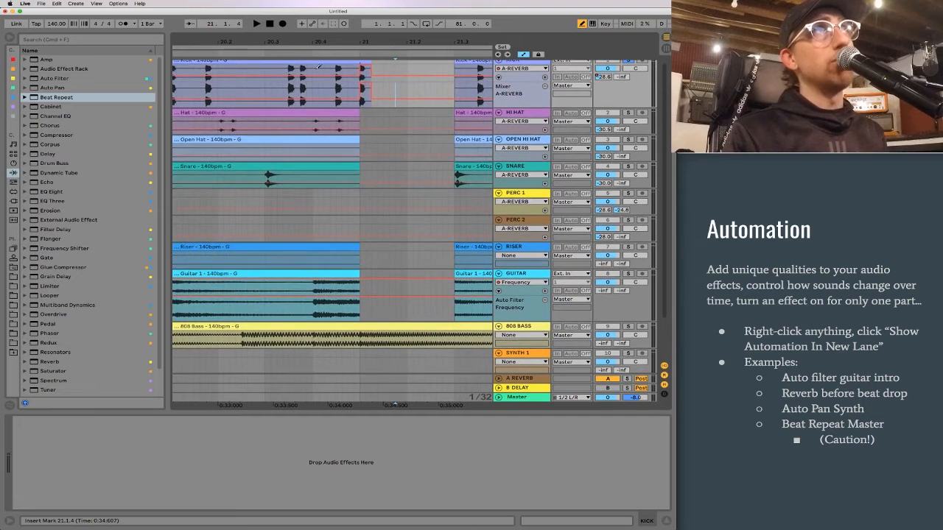
pyautogui.click(271, 95)
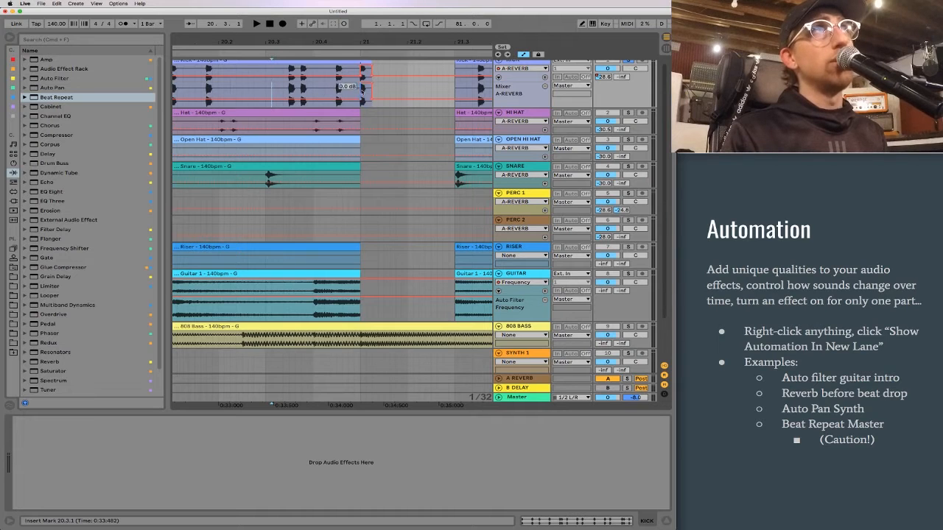
pyautogui.scroll(1, 408, 94)
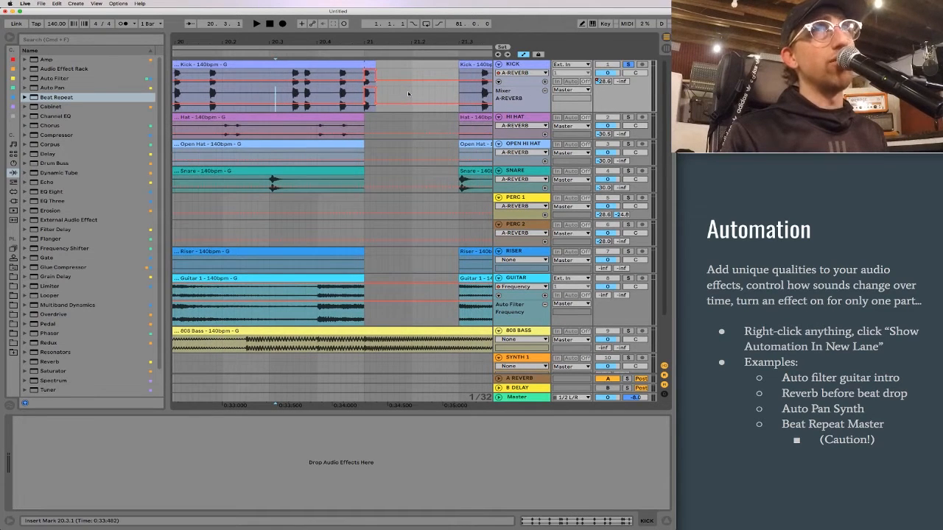
pyautogui.press('space')
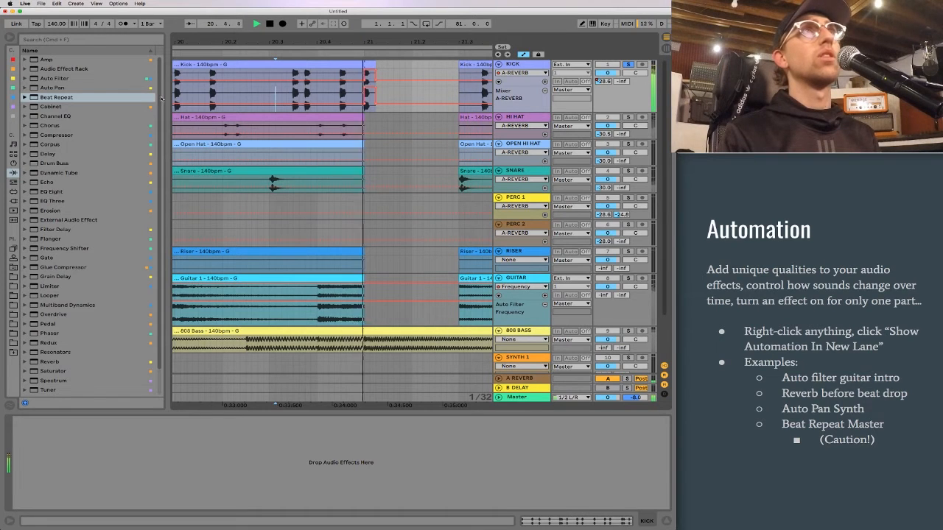
pyautogui.press('space')
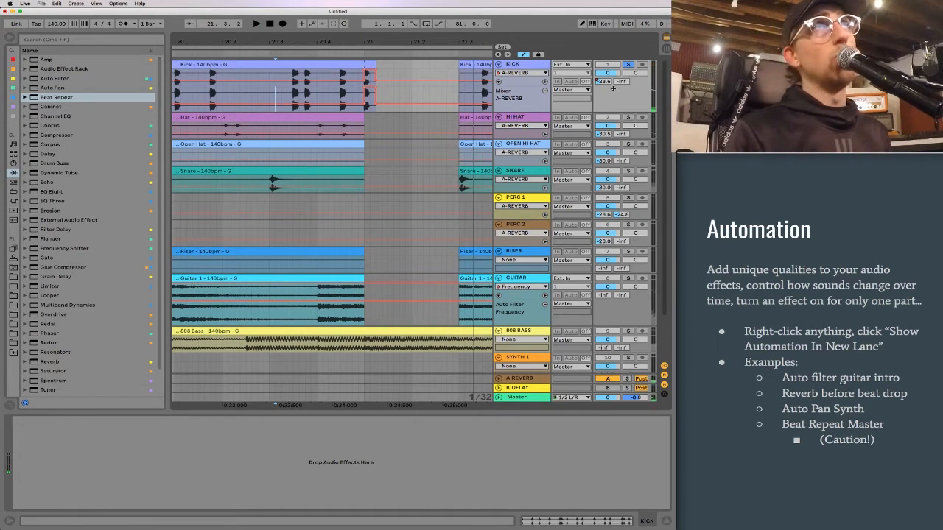
# Show the Kick's B-DELAY send automation in a new lane, raise it for the hit at bar 21, and play it
pyautogui.rightClick(623, 81)
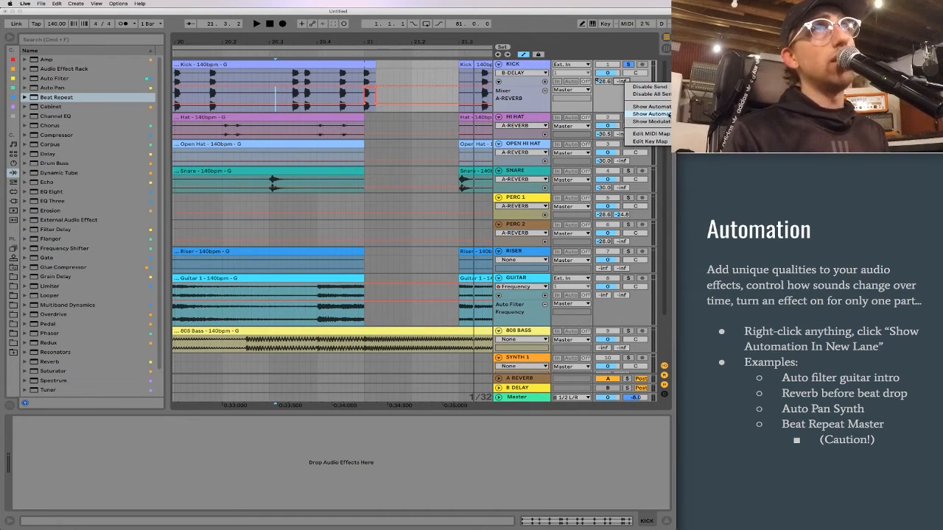
pyautogui.click(668, 114)
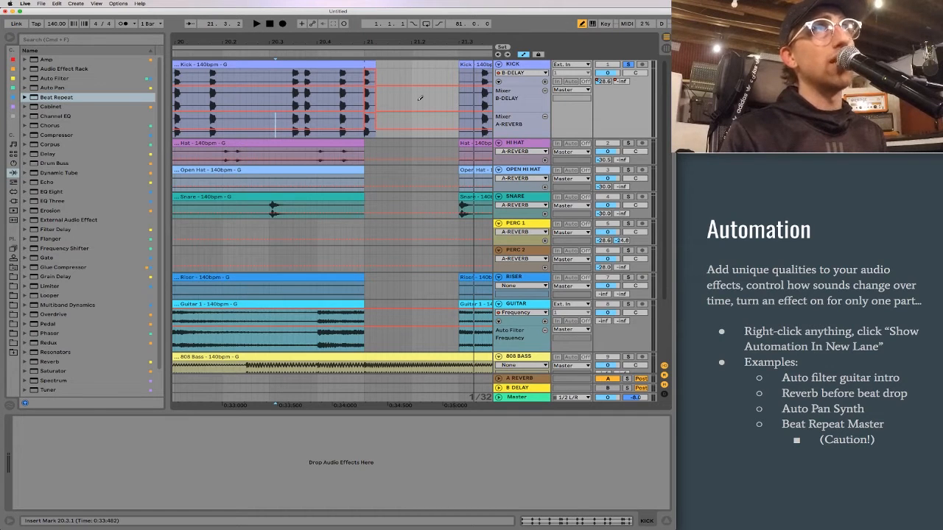
pyautogui.press('space')
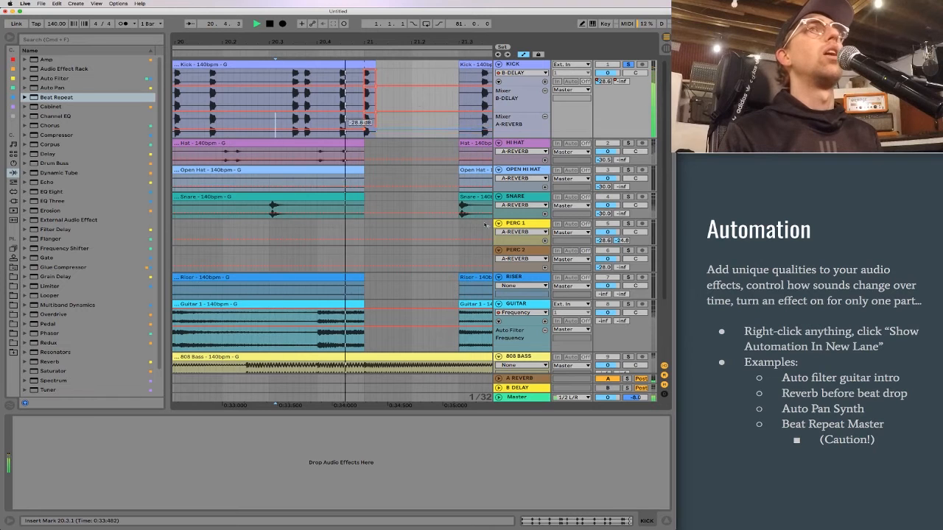
pyautogui.press('space')
pyautogui.press('space')
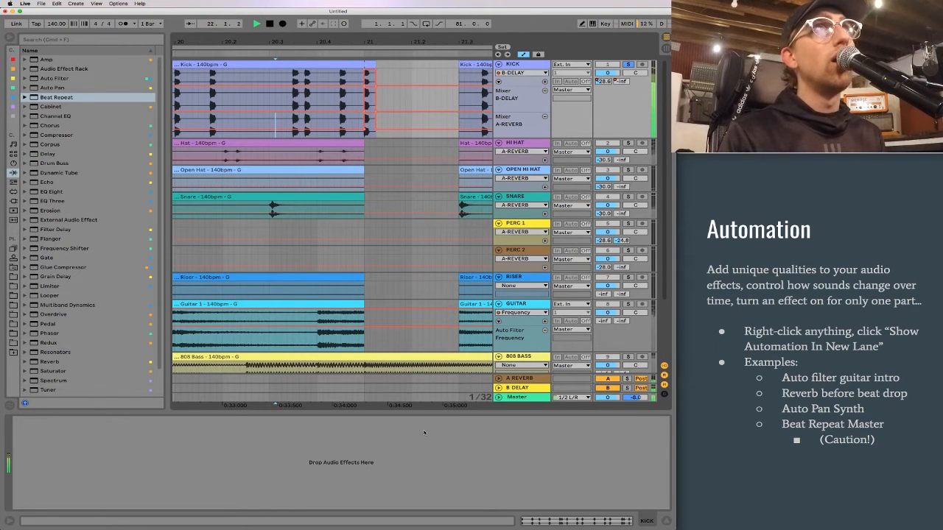
# Unsolo the Kick and play the full mix from 19.4.3 through the pause at bar 21
pyautogui.click(627, 65)
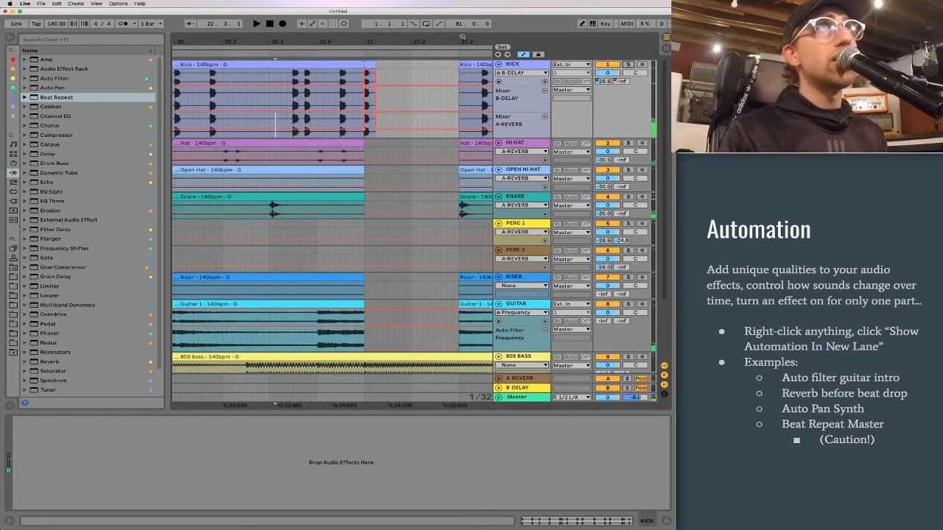
pyautogui.moveTo(427, 40)
pyautogui.mouseDown()
pyautogui.moveTo(426, 16)
pyautogui.moveTo(399, 15)
pyautogui.mouseUp()
pyautogui.click(328, 99)
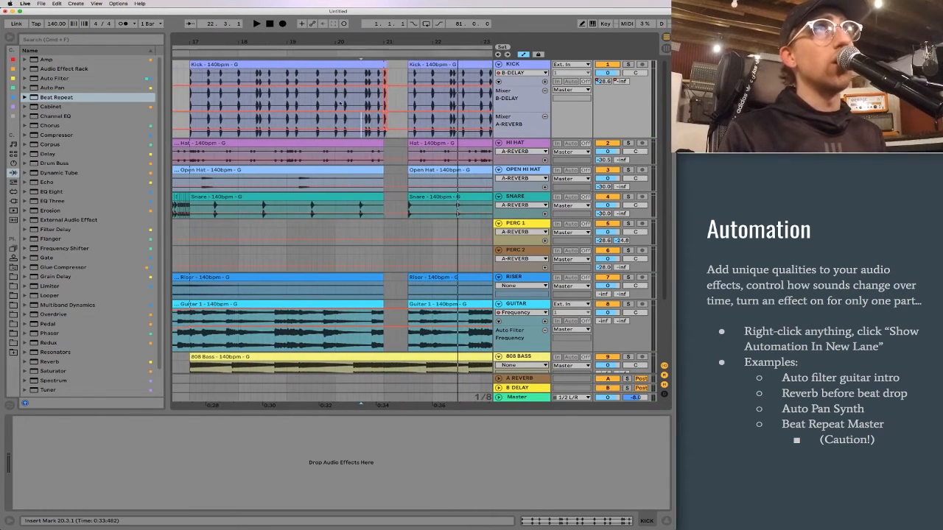
pyautogui.press('space')
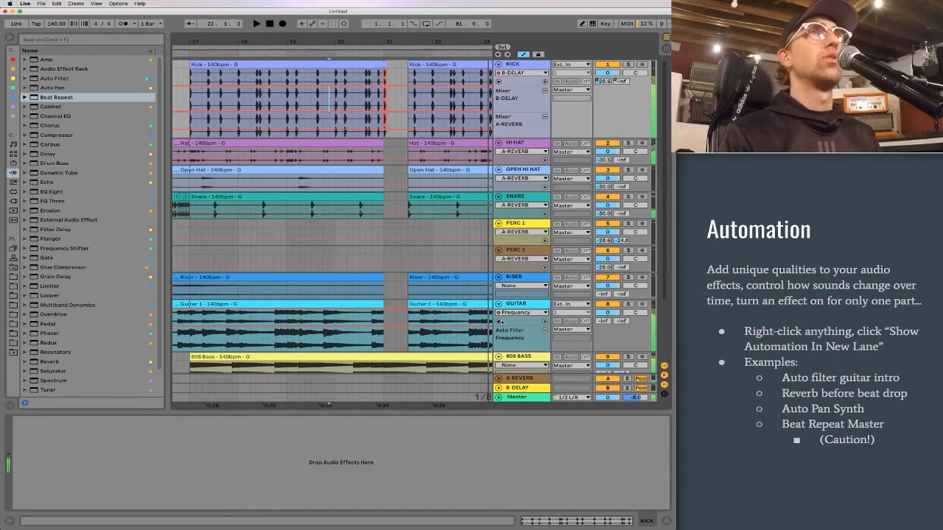
# Set the left and right times of the B DELAY return's Delay to 1 sixteenth and play the passage
pyautogui.click(519, 388)
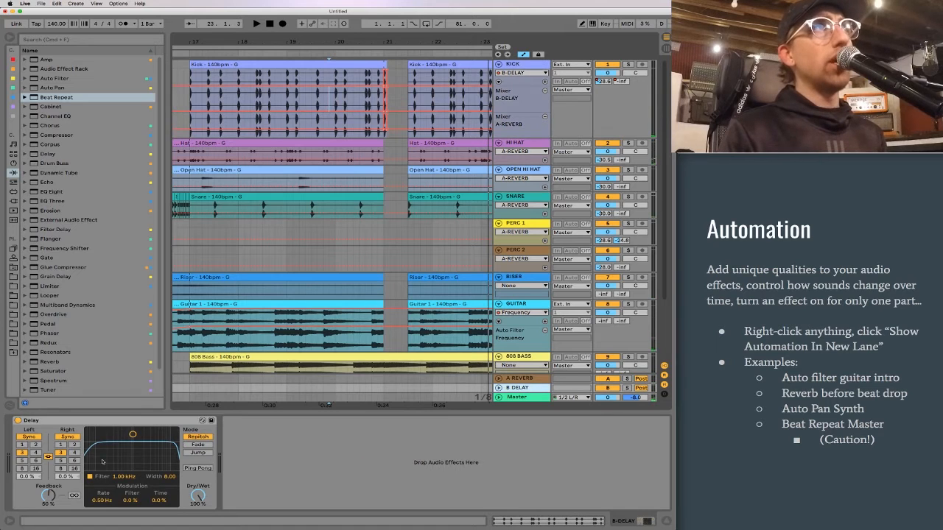
pyautogui.click(62, 446)
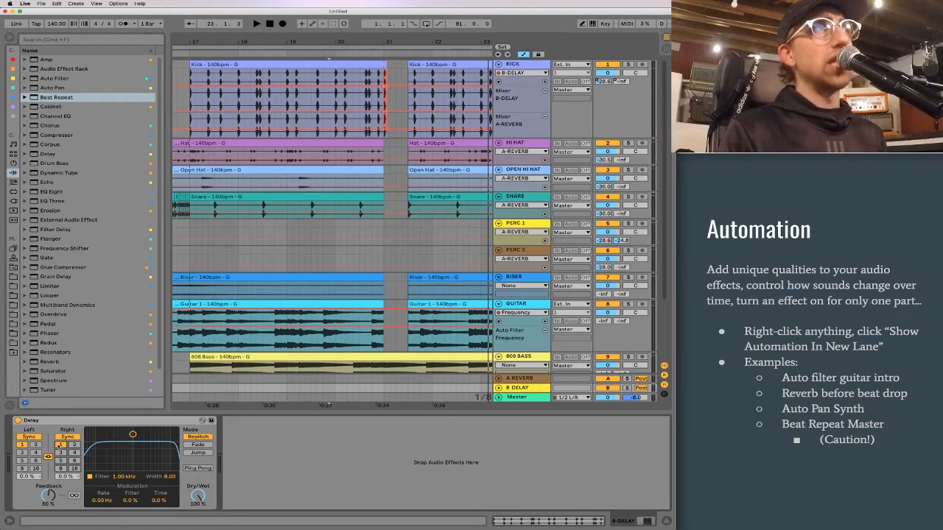
pyautogui.press('space')
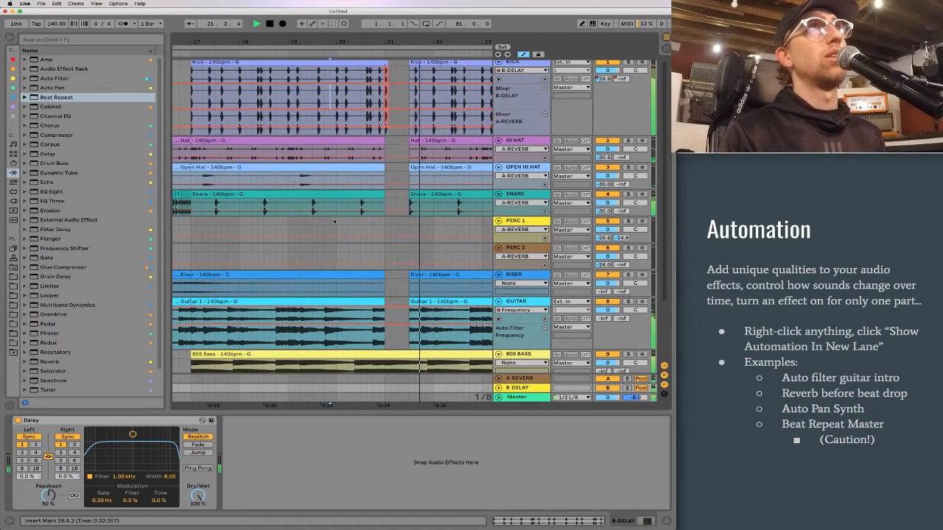
pyautogui.press('space')
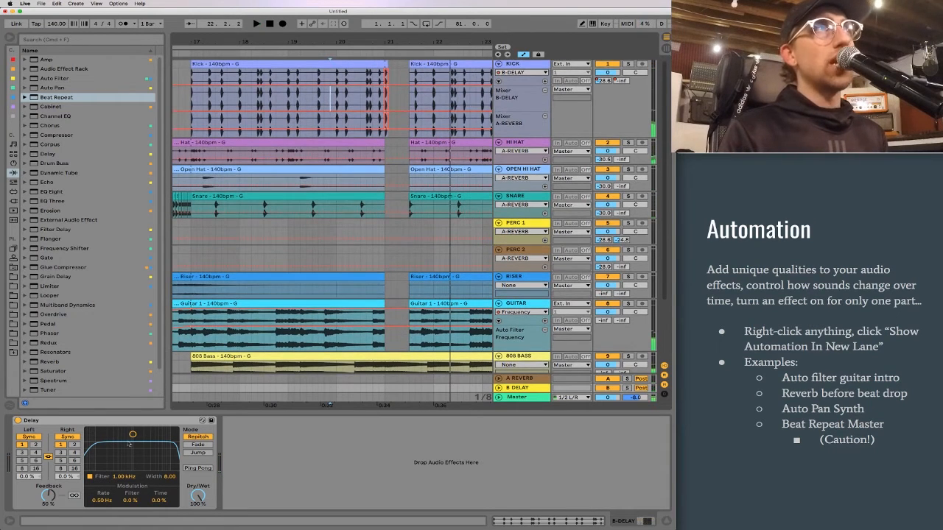
# Set the Delay's filter to 2.50 kHz with a width of 6.65 and listen to the result
pyautogui.moveTo(133, 435); pyautogui.dragTo(137, 442)
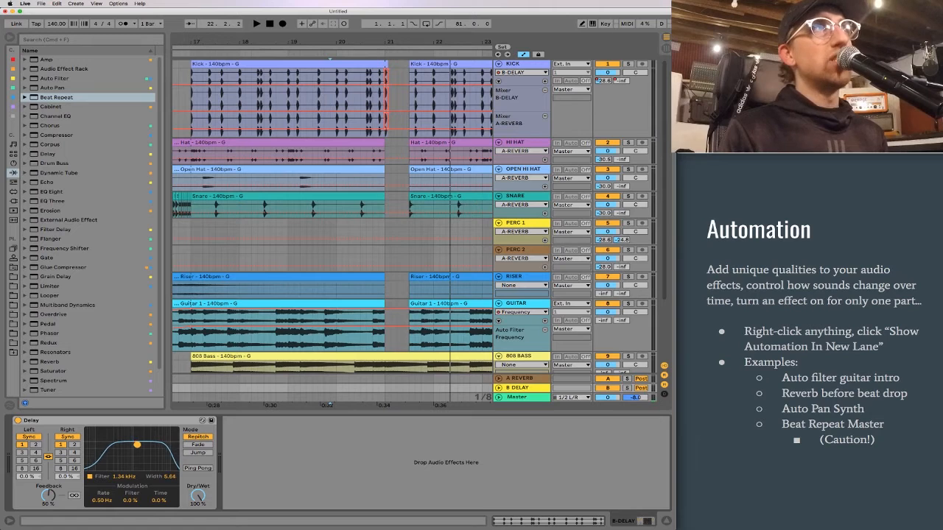
pyautogui.moveTo(138, 450); pyautogui.dragTo(144, 446)
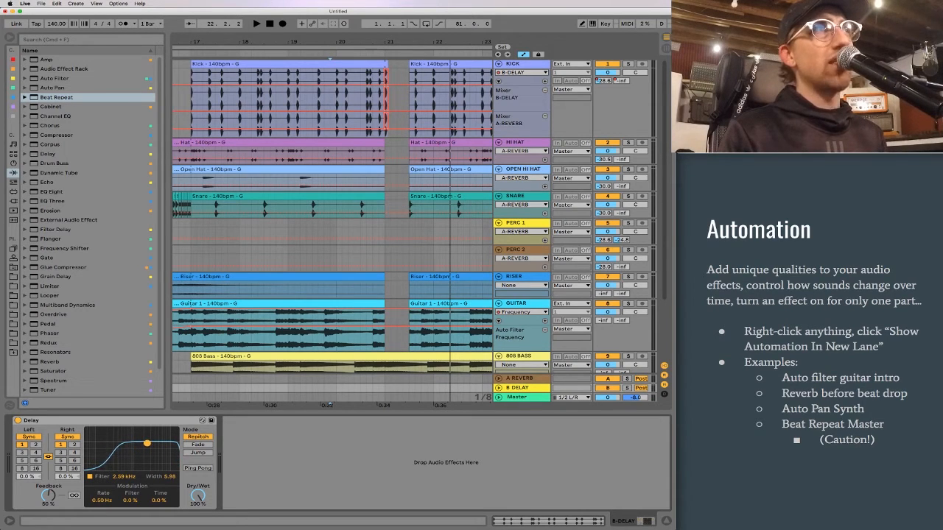
pyautogui.press('space')
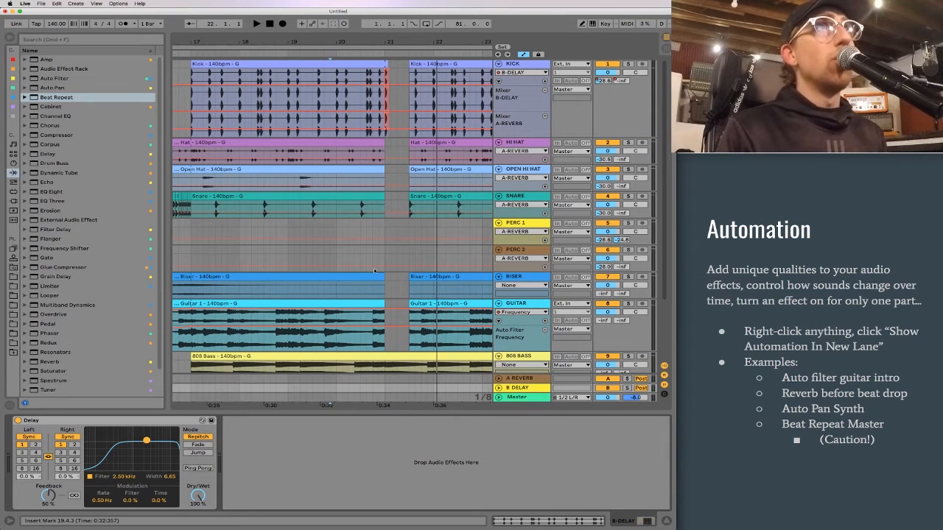
# Show the Auto Pan Rate automation in a new lane under the Synth 2 track and view its clip through bar 65
pyautogui.scroll(-3, 365, 243)
pyautogui.hscroll(5, 365, 243)
pyautogui.hscroll(8, 369, 259)
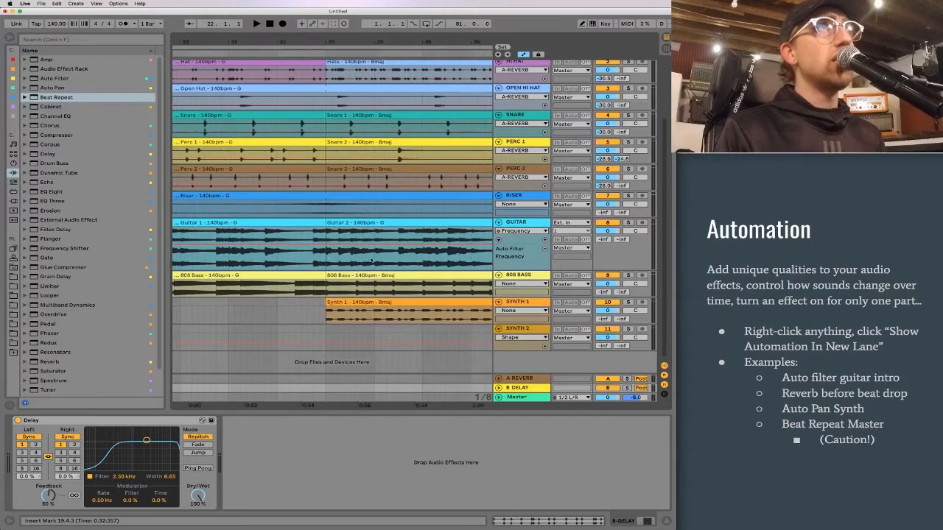
pyautogui.click(303, 298)
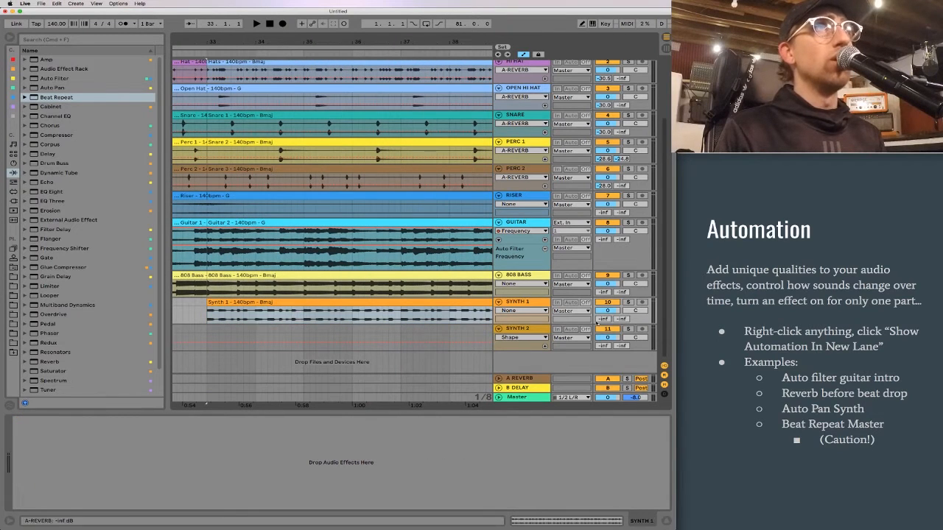
pyautogui.hscroll(10, 291, 313)
pyautogui.click(280, 326)
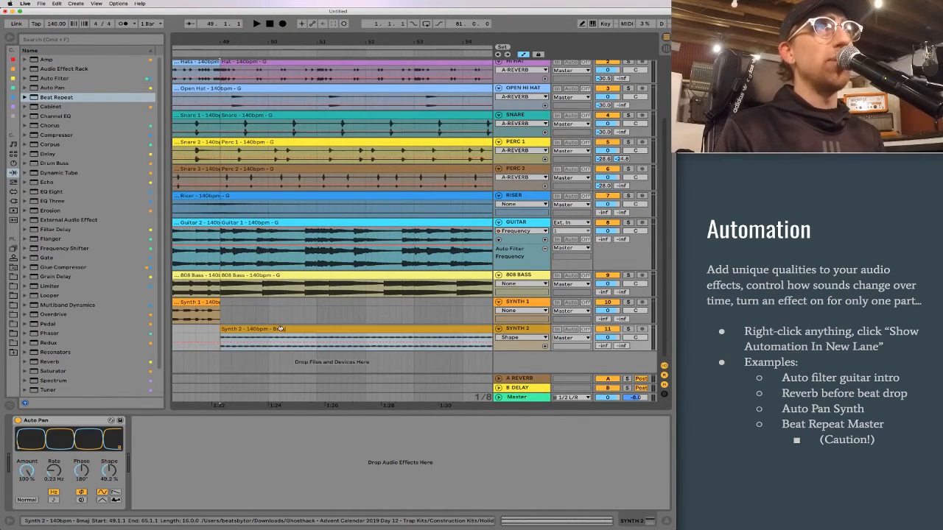
pyautogui.rightClick(55, 472)
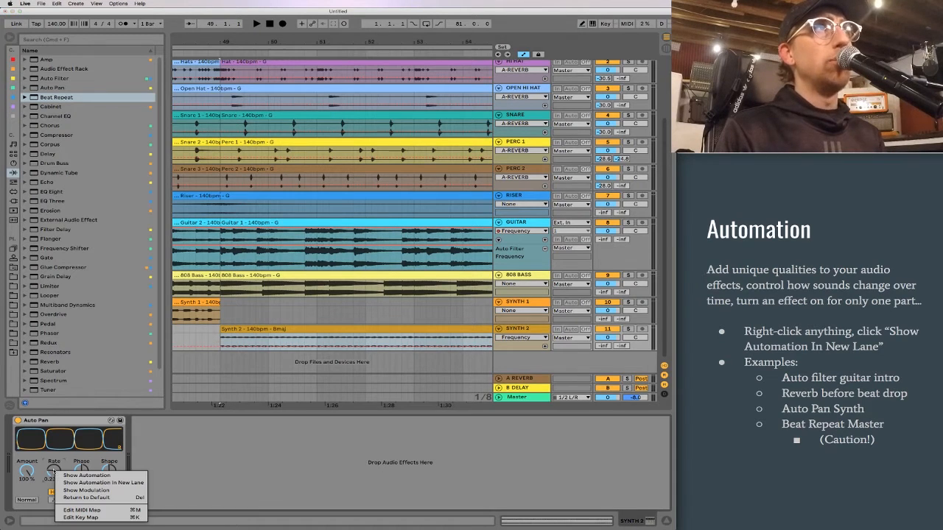
pyautogui.click(65, 484)
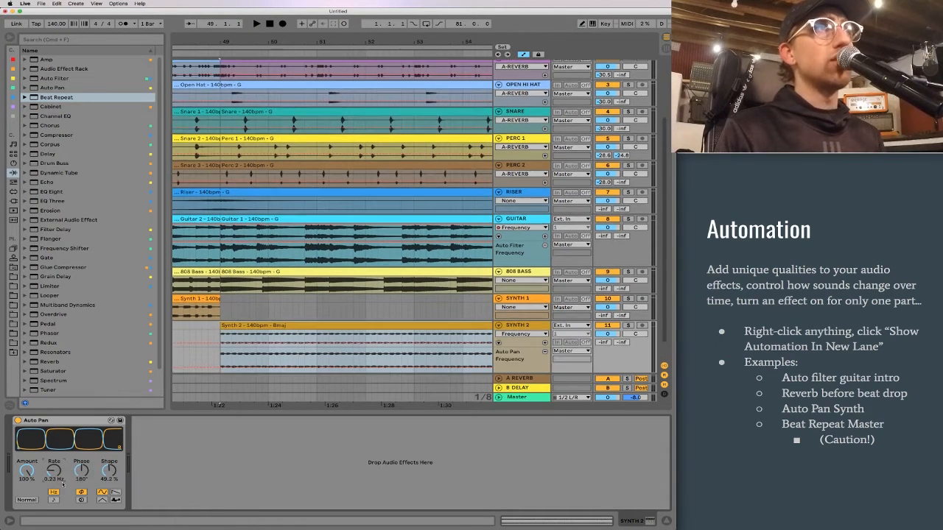
pyautogui.hscroll(10, 220, 368)
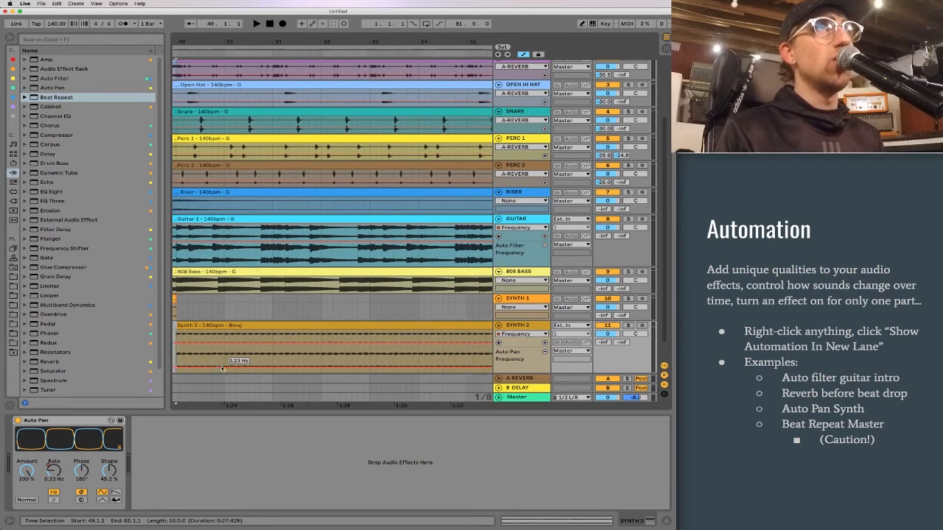
pyautogui.hscroll(2, 203, 368)
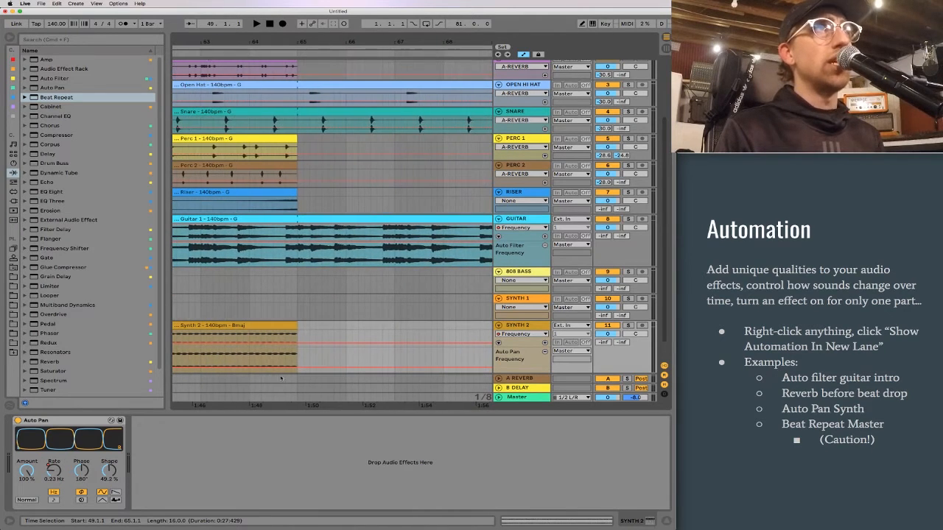
# Raise the end of Synth 2's Auto Pan rate automation at bar 65 to about 14.6 Hz, ramping up from bar 49
pyautogui.scroll(-1, 298, 368)
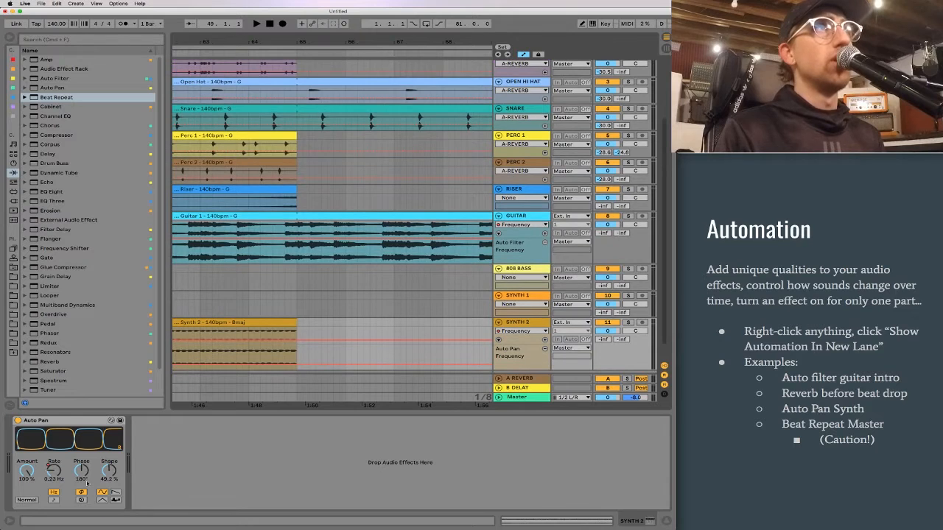
pyautogui.rightClick(50, 473)
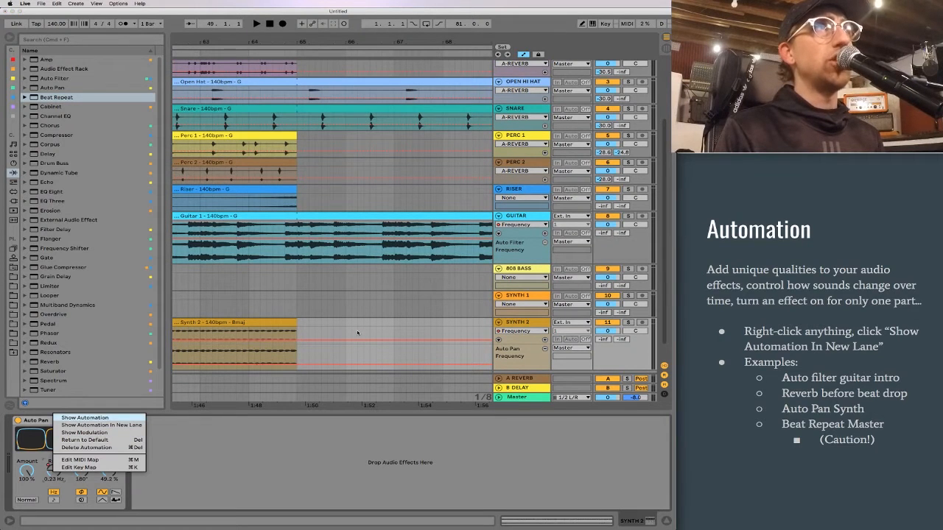
pyautogui.click(82, 426)
pyautogui.moveTo(300, 364); pyautogui.dragTo(301, 351)
# Solo Synth 2, play its clip from bar 49 to bar 65 to hear the Auto Pan ramp, and unsolo the track
pyautogui.click(627, 325)
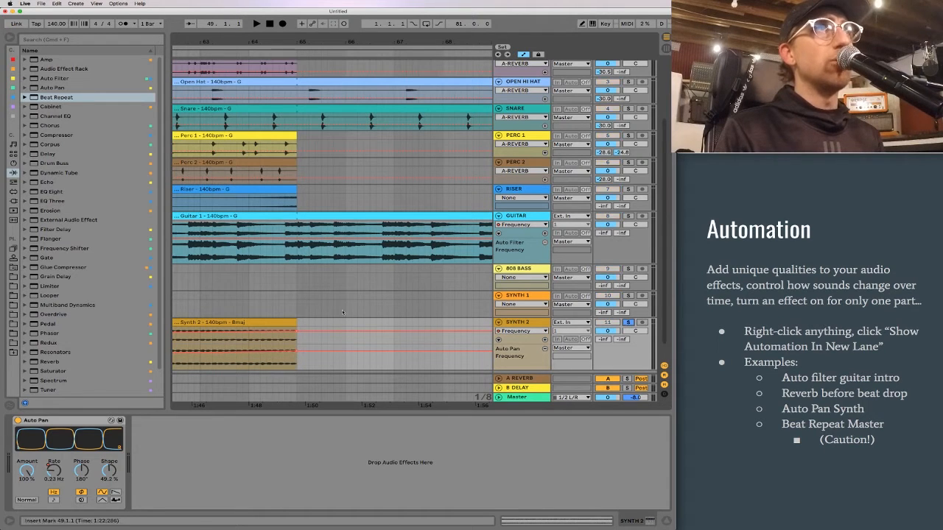
pyautogui.click(259, 322)
pyautogui.press('space')
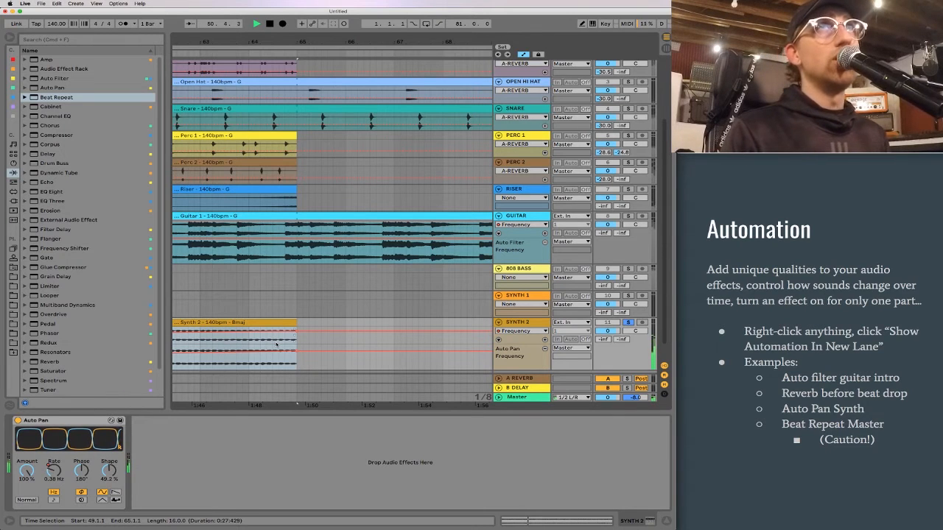
pyautogui.hscroll(-6, 253, 306)
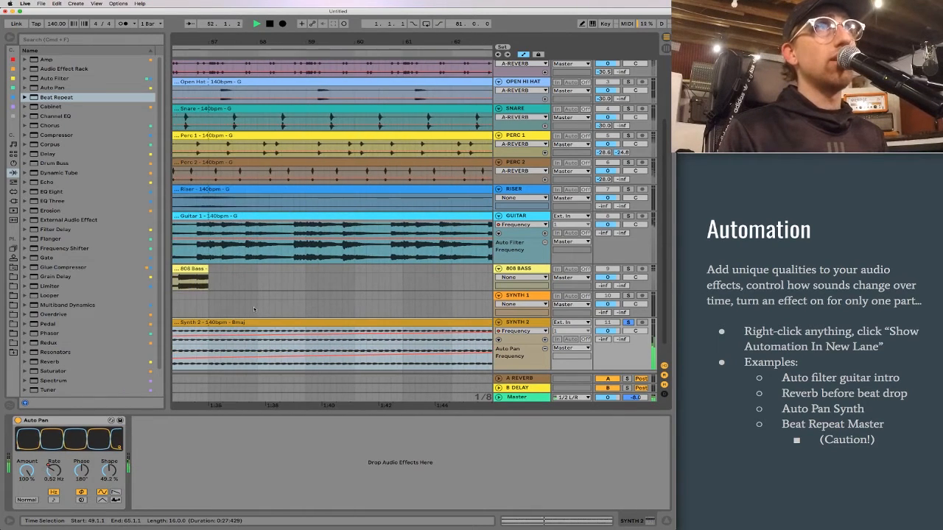
pyautogui.moveTo(280, 39); pyautogui.dragTo(280, 9)
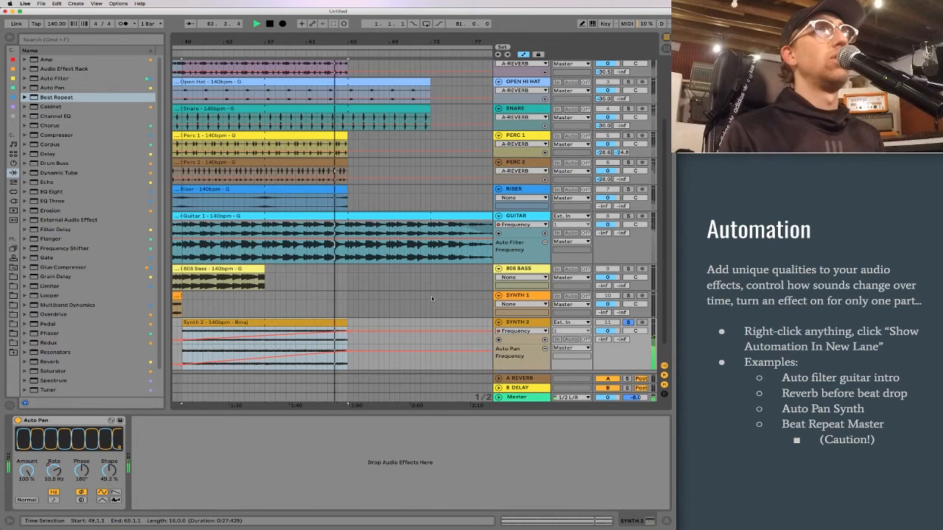
pyautogui.press('space')
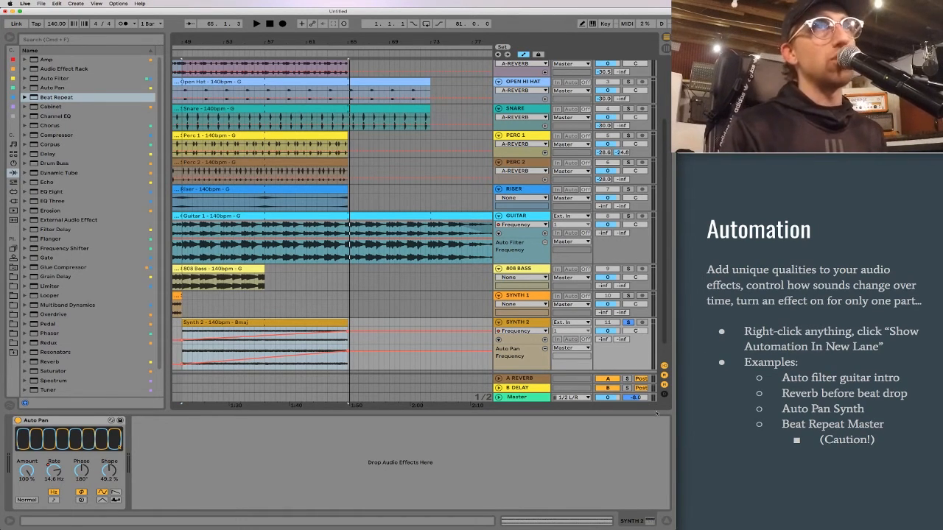
pyautogui.click(628, 323)
# Add a Beat Repeat effect to the Master track between the Utility and the Limiter
pyautogui.moveTo(231, 42); pyautogui.dragTo(358, 45)
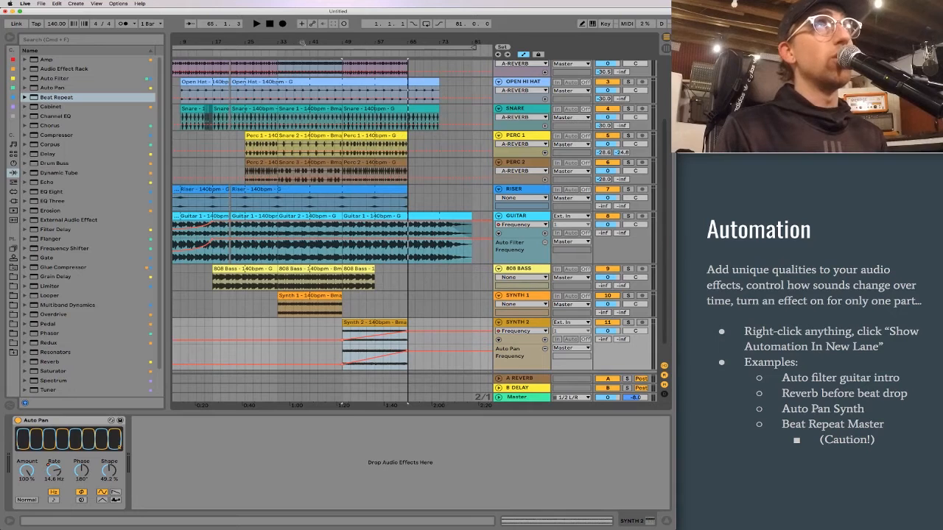
pyautogui.moveTo(296, 39); pyautogui.dragTo(297, 42)
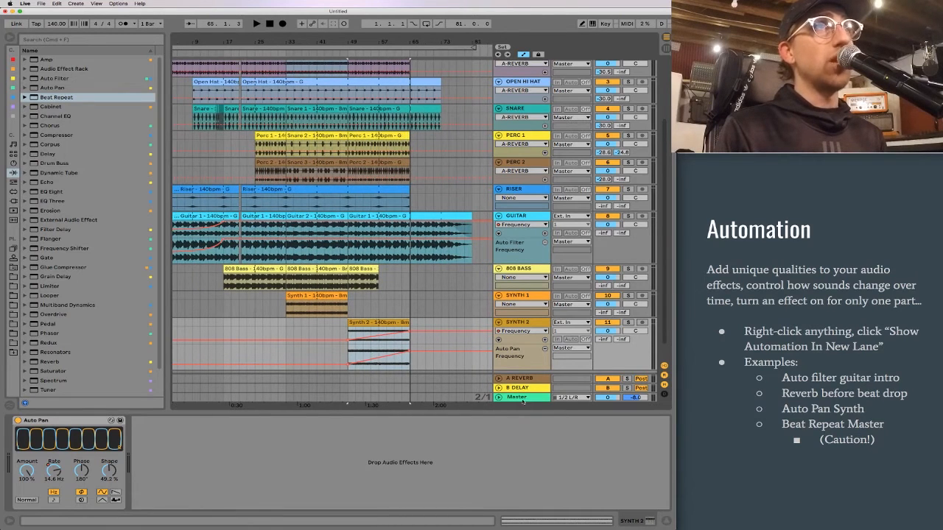
pyautogui.click(518, 397)
pyautogui.moveTo(226, 38); pyautogui.dragTo(229, 42)
pyautogui.moveTo(35, 97); pyautogui.dragTo(38, 485)
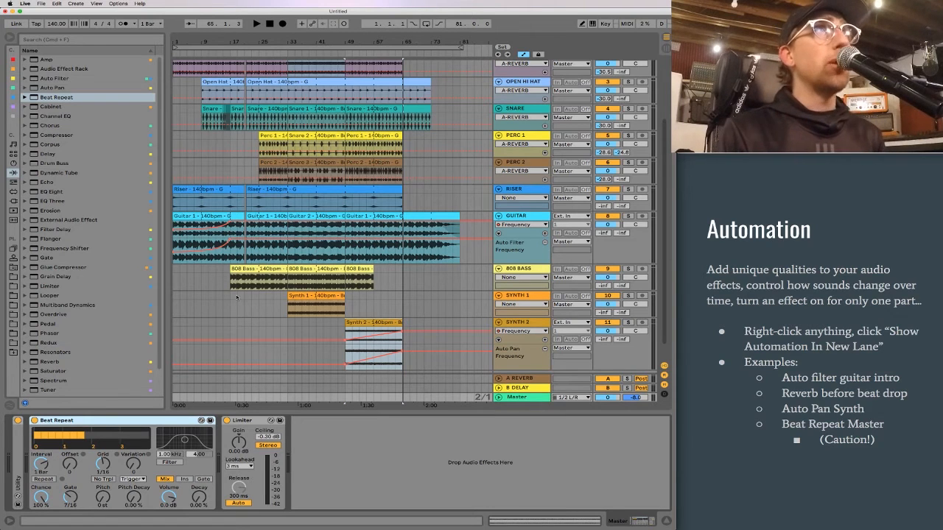
# Turn off the Master's Beat Repeat and show its Device On automation in a new lane, with the insert marker at bar 25
pyautogui.moveTo(241, 44); pyautogui.dragTo(341, 315)
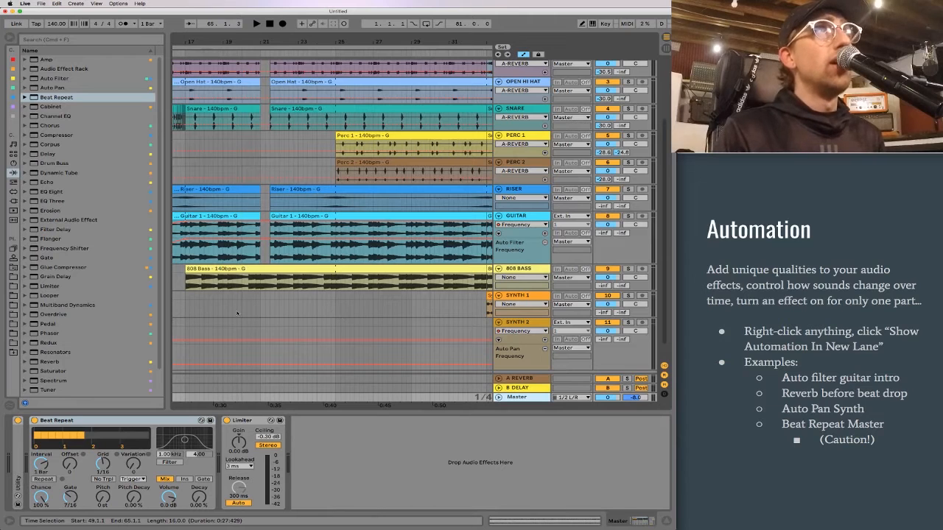
pyautogui.click(337, 310)
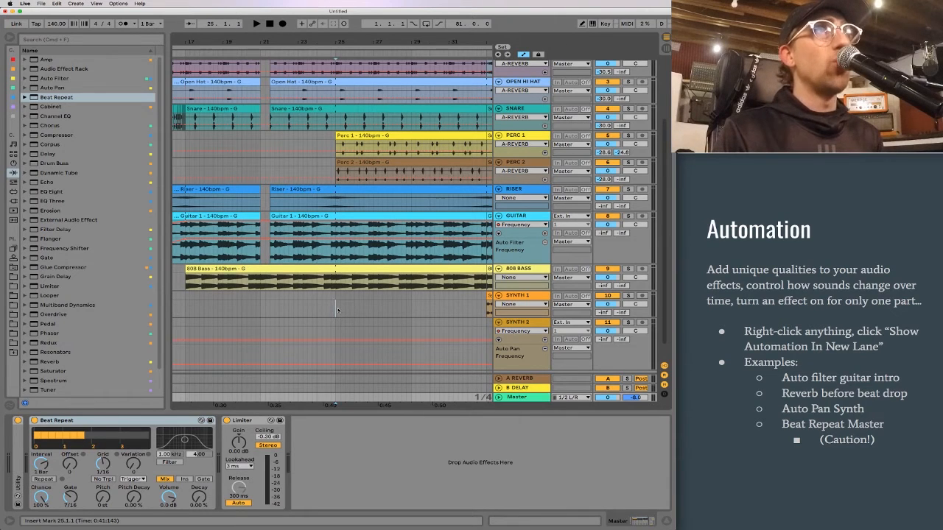
pyautogui.click(337, 310)
pyautogui.scroll(-1, 341, 354)
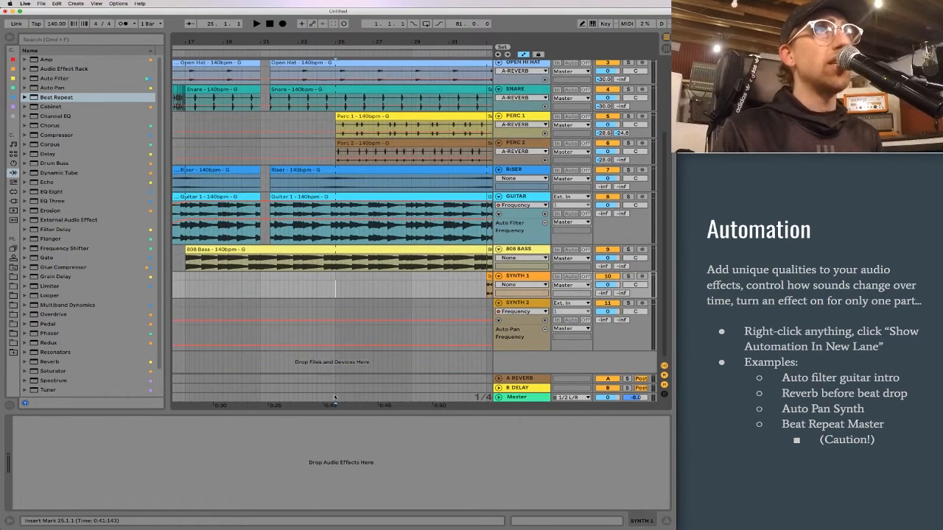
pyautogui.click(334, 398)
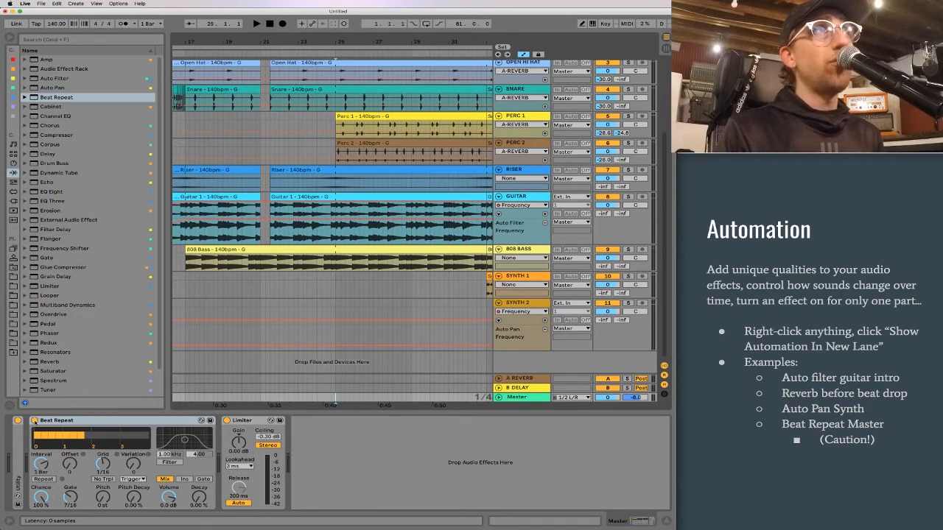
pyautogui.click(34, 421)
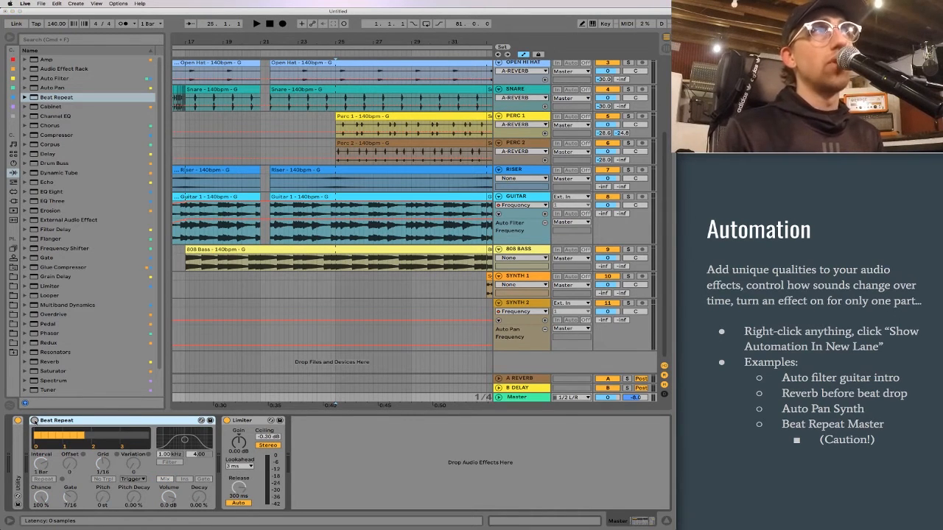
pyautogui.rightClick(34, 420)
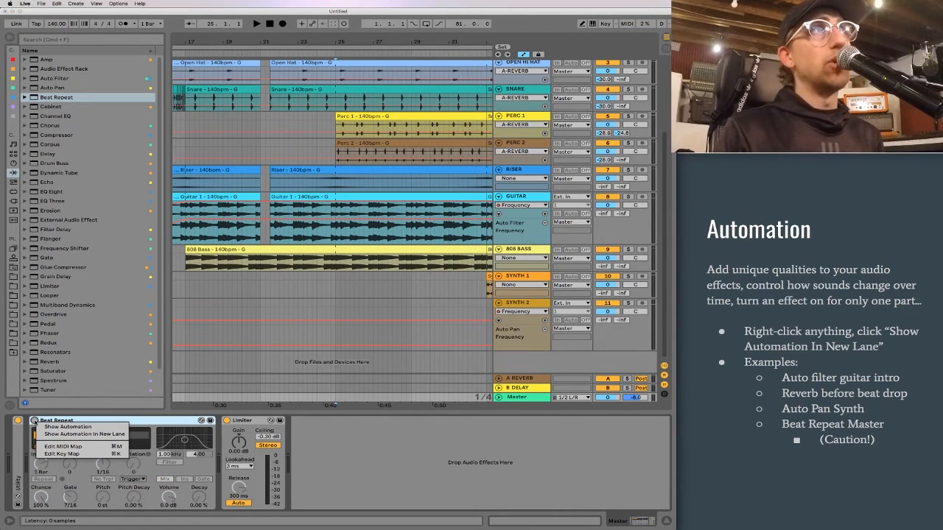
pyautogui.click(84, 434)
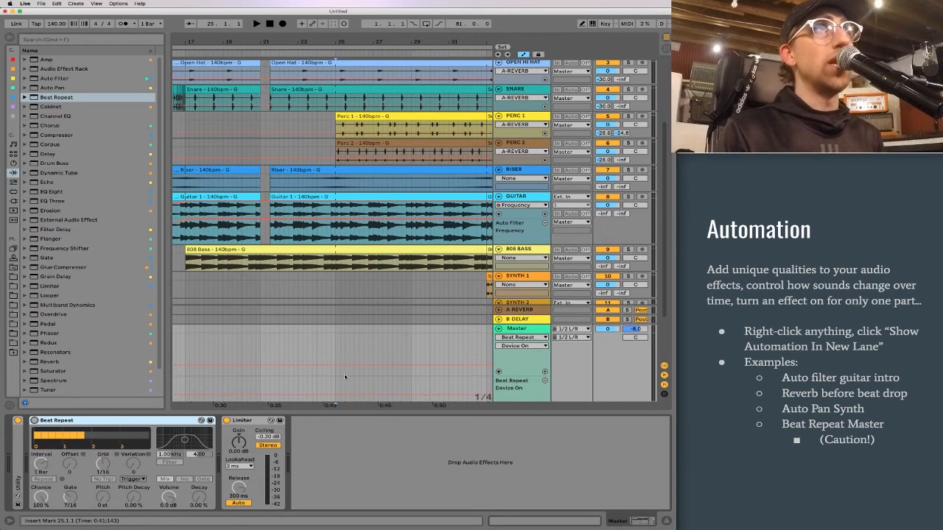
# Draw Device On automation that switches Beat Repeat on for one bar, from bar 25 to bar 26
pyautogui.press('b')
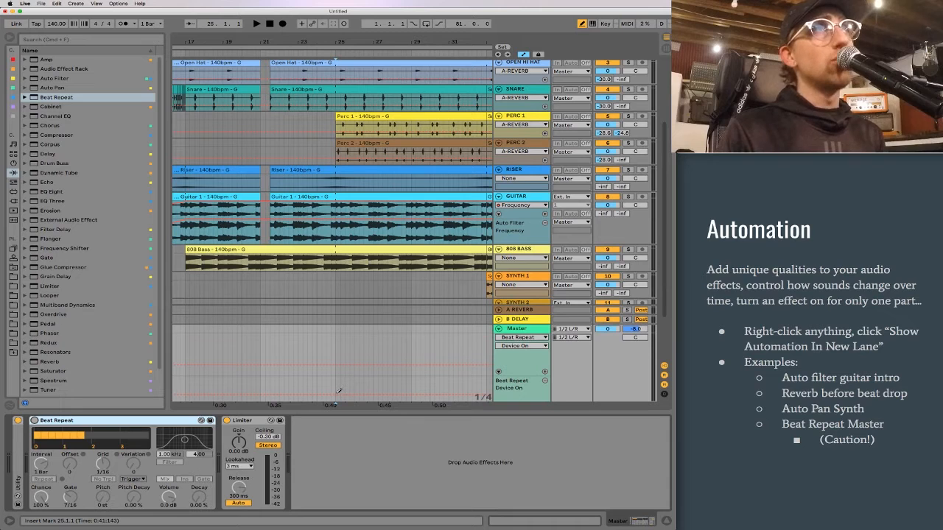
pyautogui.click(339, 387)
pyautogui.moveTo(341, 380); pyautogui.dragTo(354, 379)
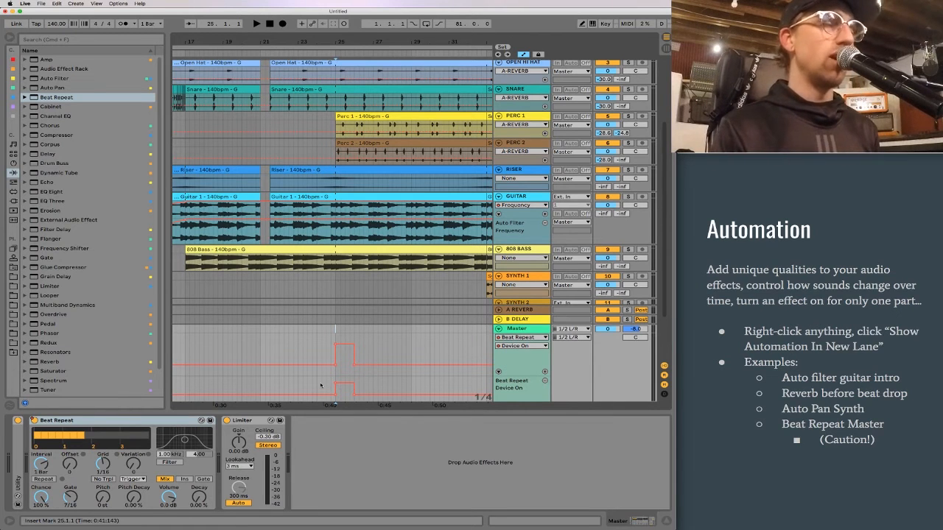
# Play the mix from bar 25 to past bar 26 to hear the automated Beat Repeat
pyautogui.scroll(2, 318, 385)
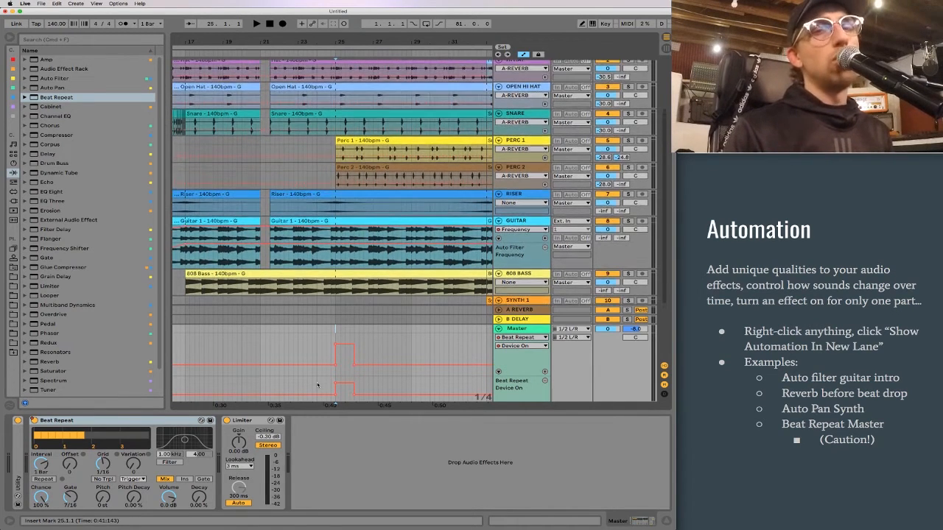
pyautogui.click(336, 379)
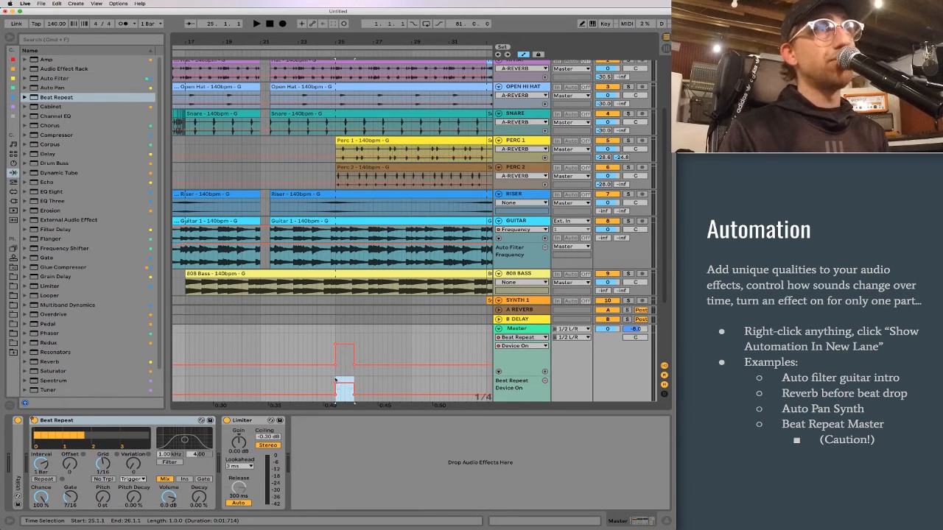
pyautogui.click(335, 379)
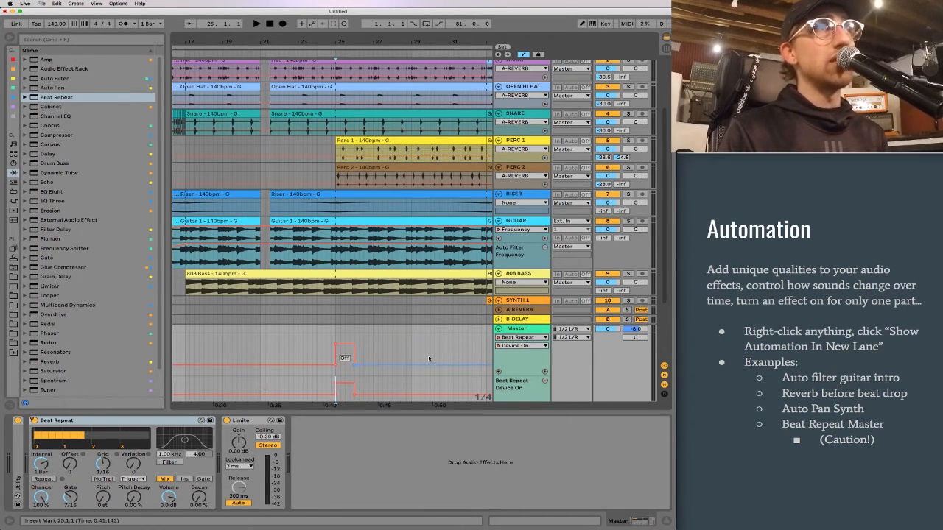
pyautogui.press('space')
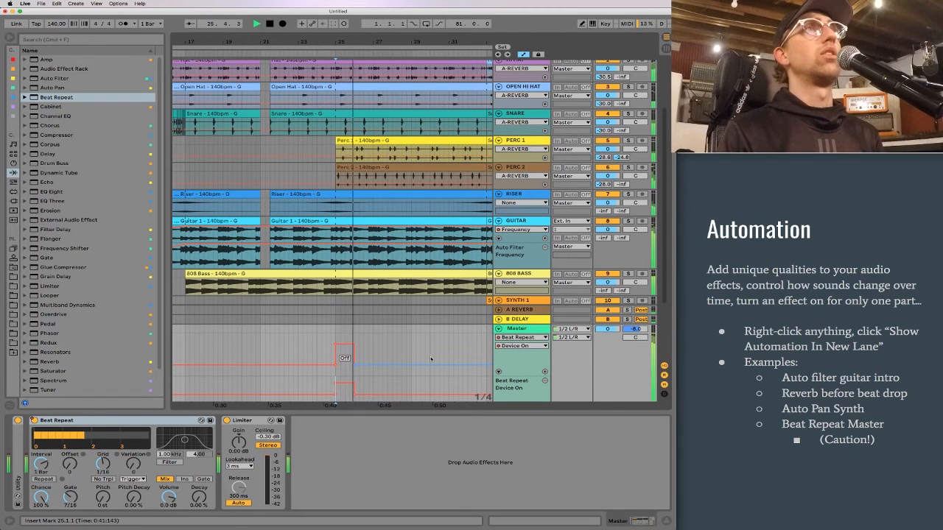
pyautogui.press('space')
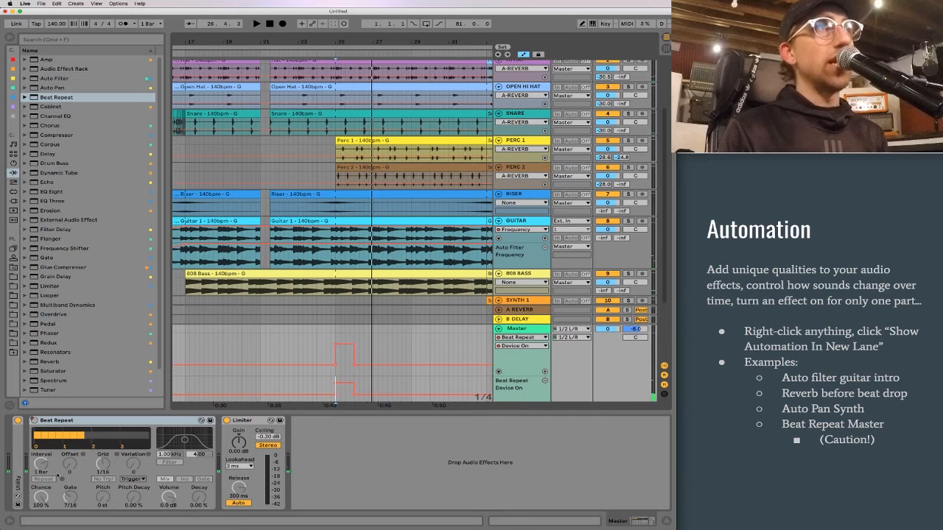
# Try a Beat Repeat Interval of 1/2 and play the passage from bar 25
pyautogui.click(342, 382)
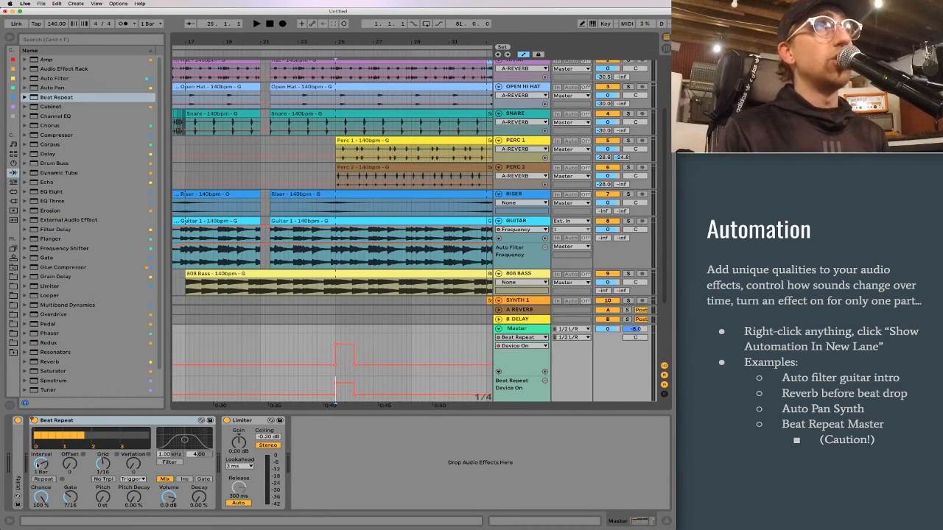
pyautogui.moveTo(41, 464); pyautogui.dragTo(41, 476)
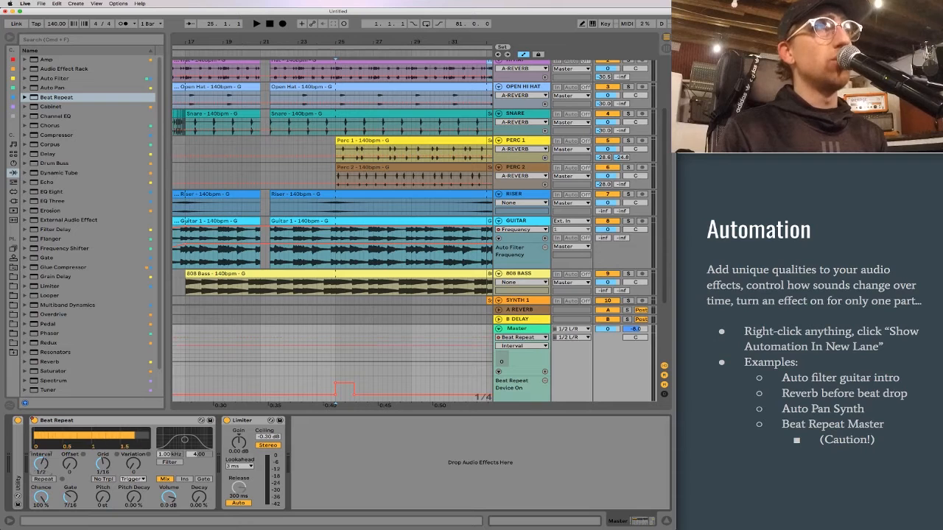
pyautogui.press('space')
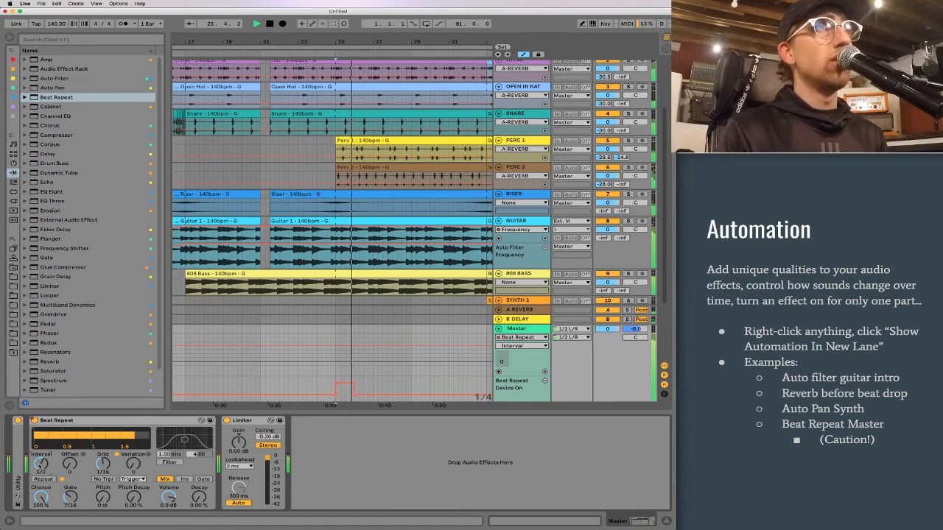
pyautogui.press('space')
# Set Beat Repeat's Interval to 1/8 and play the passage from bar 25
pyautogui.moveTo(40, 466); pyautogui.dragTo(40, 474)
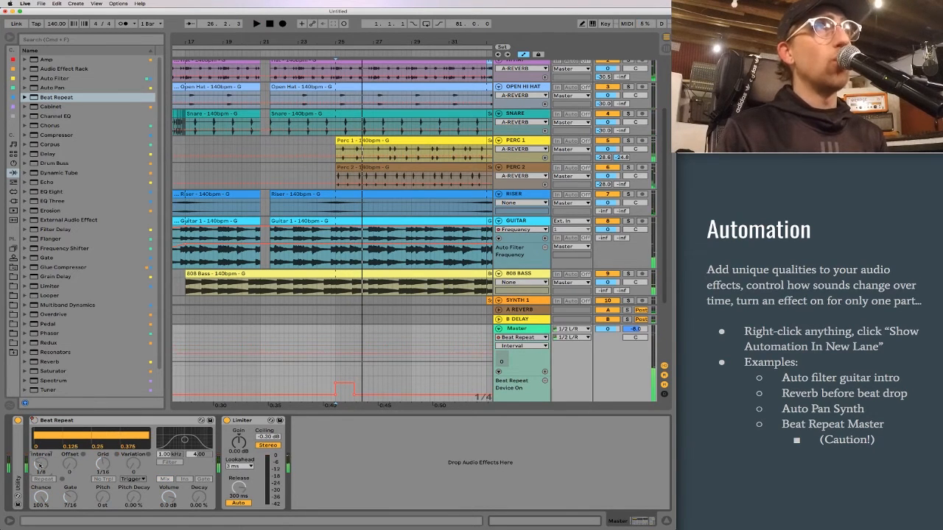
pyautogui.press('space')
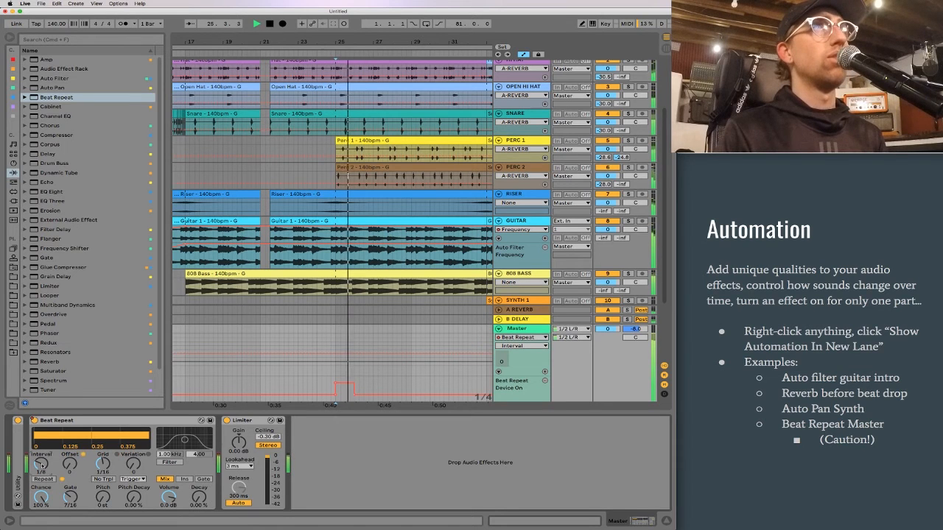
pyautogui.press('space')
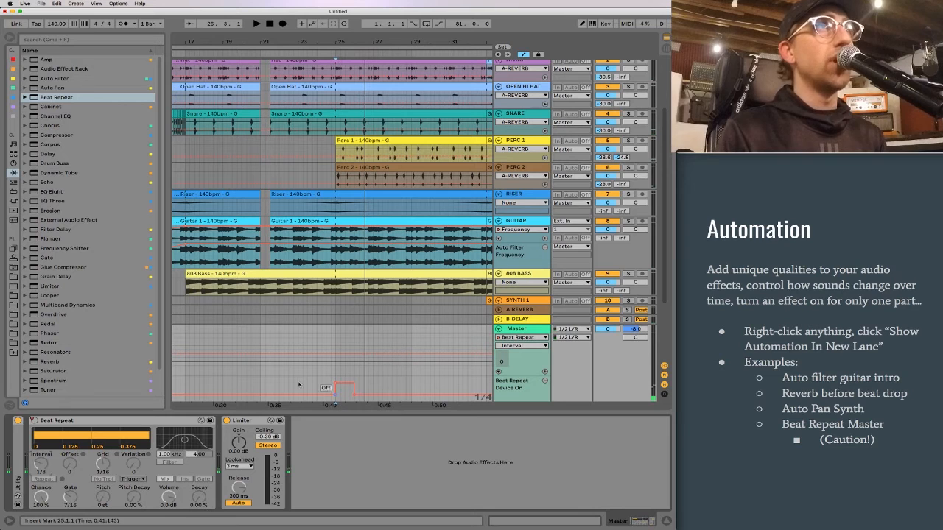
# Play from bar 21 through the Beat Repeat bar and select the Device On automation from bar 25 to bar 26
pyautogui.click(261, 387)
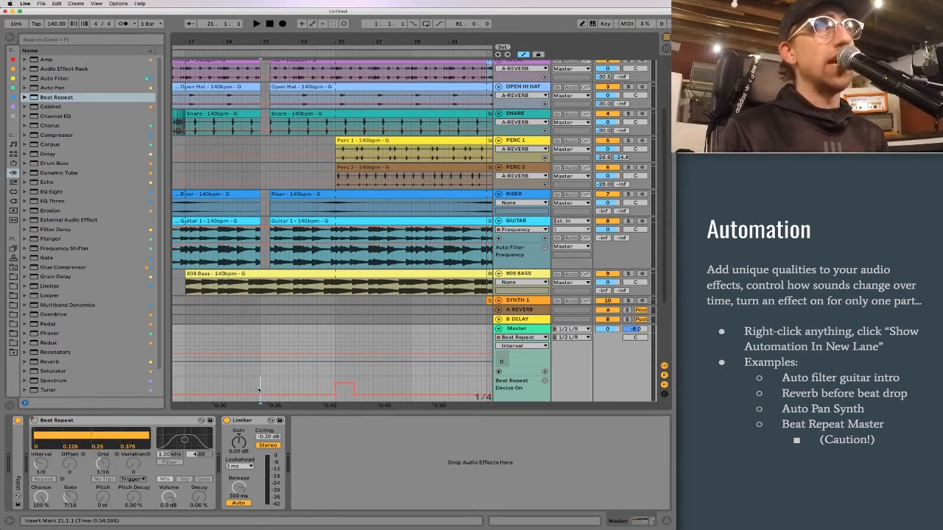
pyautogui.press('space')
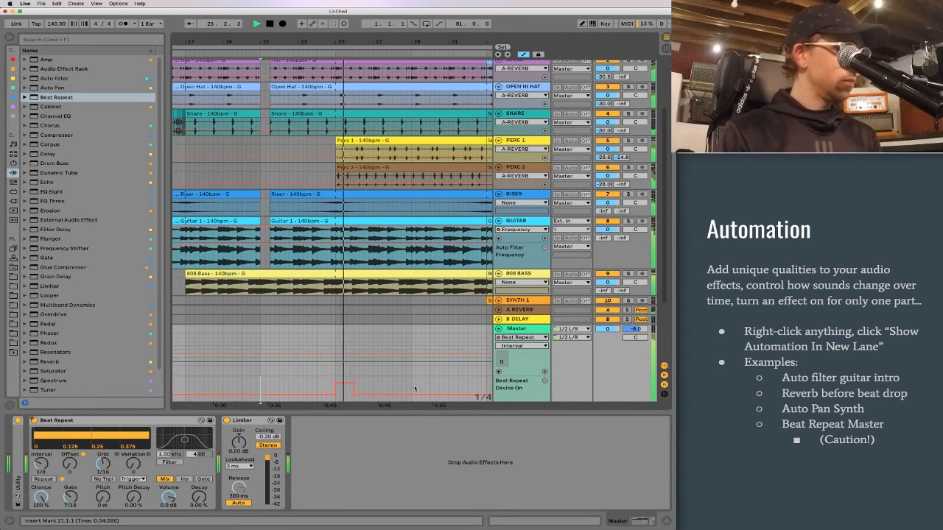
pyautogui.press('space')
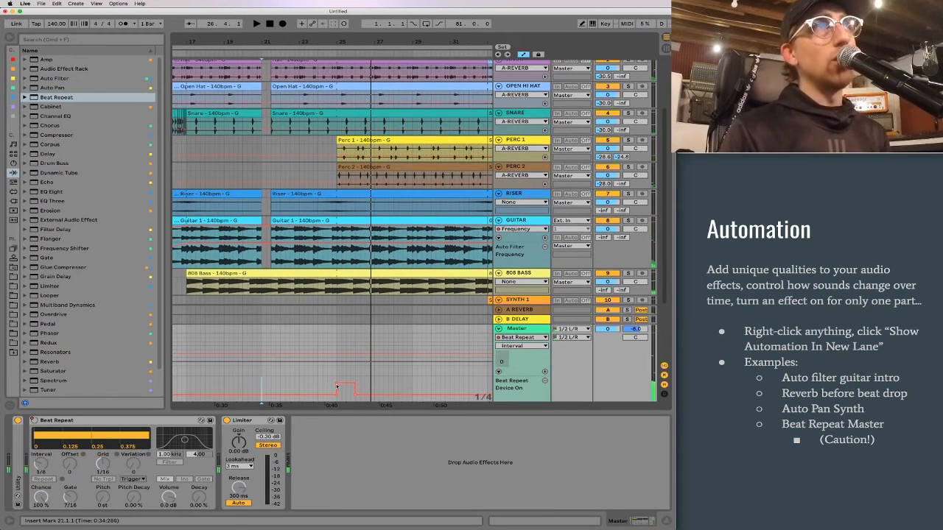
pyautogui.moveTo(336, 385); pyautogui.dragTo(357, 383)
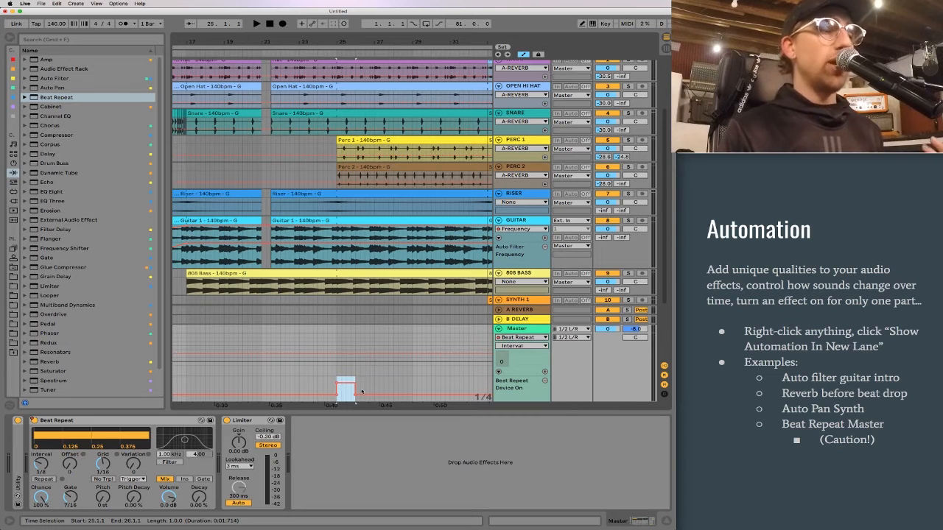
pyautogui.hscroll(1, 413, 375)
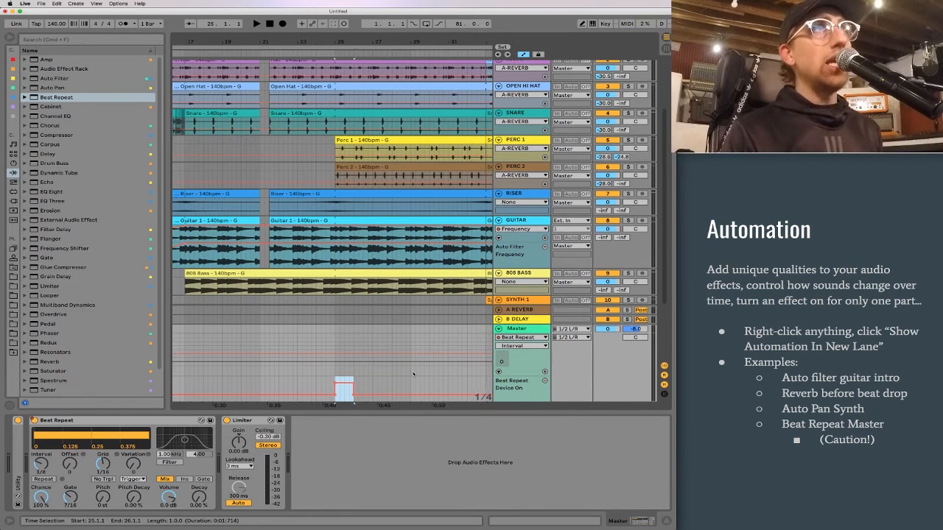
# Draw Beat Repeat's Device On automation on the Master from bar 48 to bar 49 and play from bar 45 to past bar 49
pyautogui.hscroll(10, 413, 374)
pyautogui.hscroll(3, 394, 380)
pyautogui.press('b')
pyautogui.click(344, 382)
pyautogui.moveTo(348, 373); pyautogui.dragTo(360, 375)
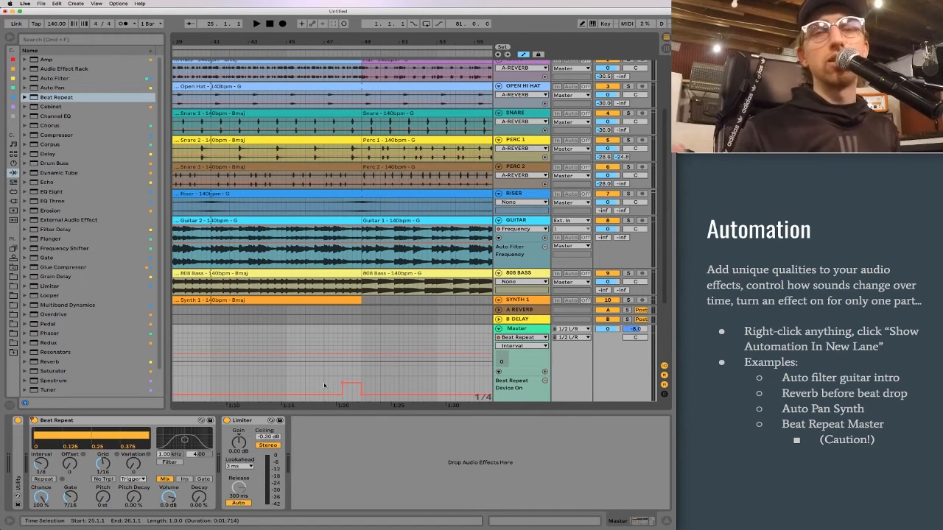
pyautogui.click(295, 393)
pyautogui.press('space')
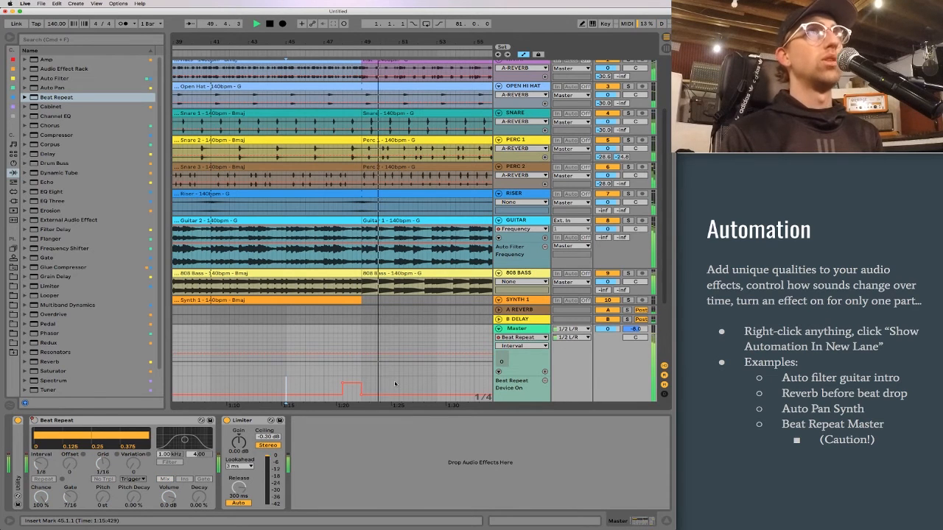
# Select the Master's Device On automation from bar 33 to bar 49 and duplicate it twice, up to bar 81
pyautogui.moveTo(284, 41); pyautogui.dragTo(298, 7)
pyautogui.scroll(-1, 284, 389)
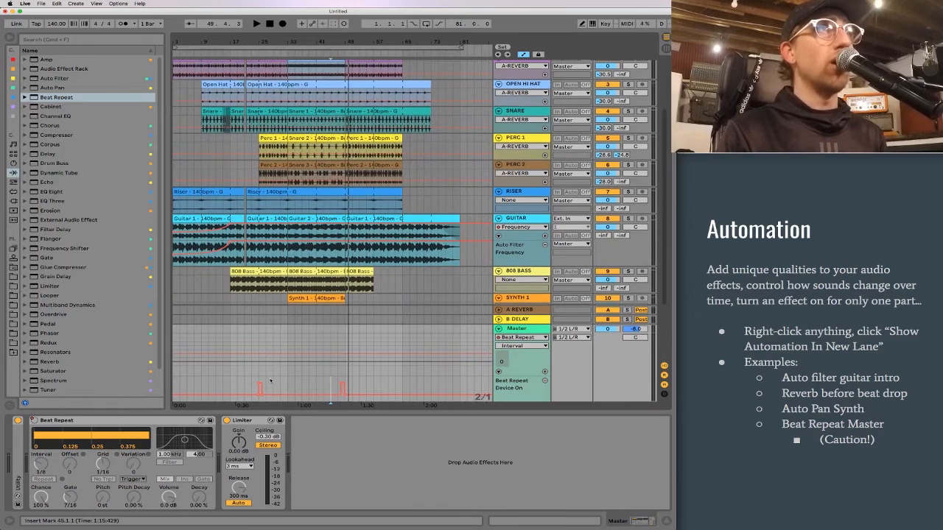
pyautogui.moveTo(288, 389); pyautogui.dragTo(344, 388)
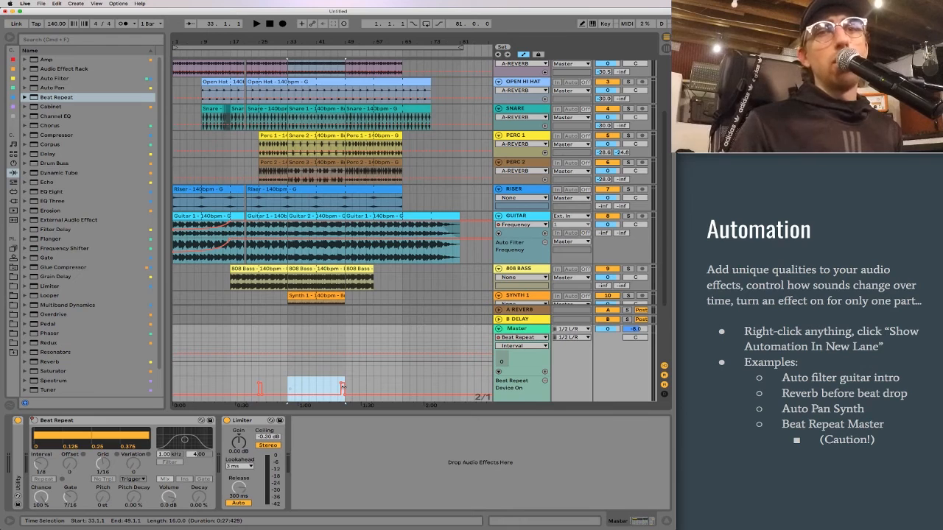
pyautogui.click(289, 384)
pyautogui.moveTo(288, 384); pyautogui.dragTo(342, 384)
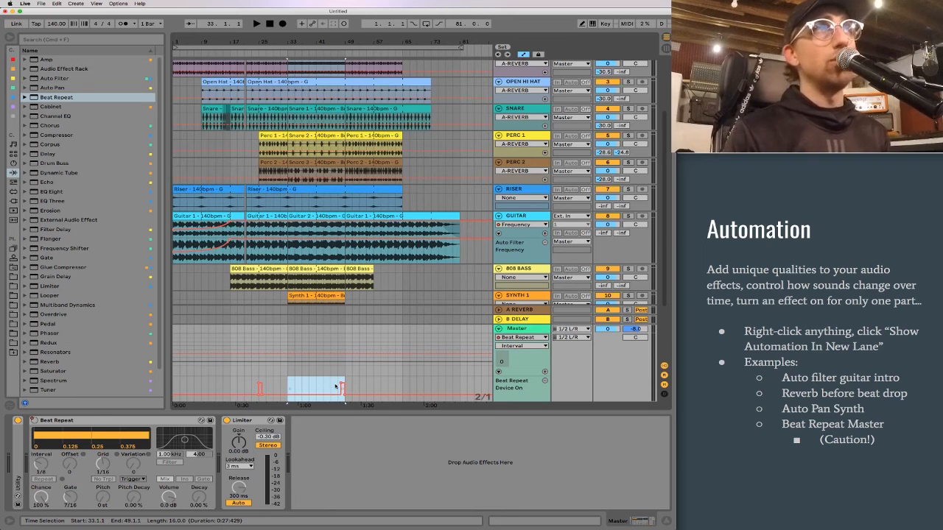
pyautogui.click(289, 384)
pyautogui.moveTo(290, 383); pyautogui.dragTo(343, 385)
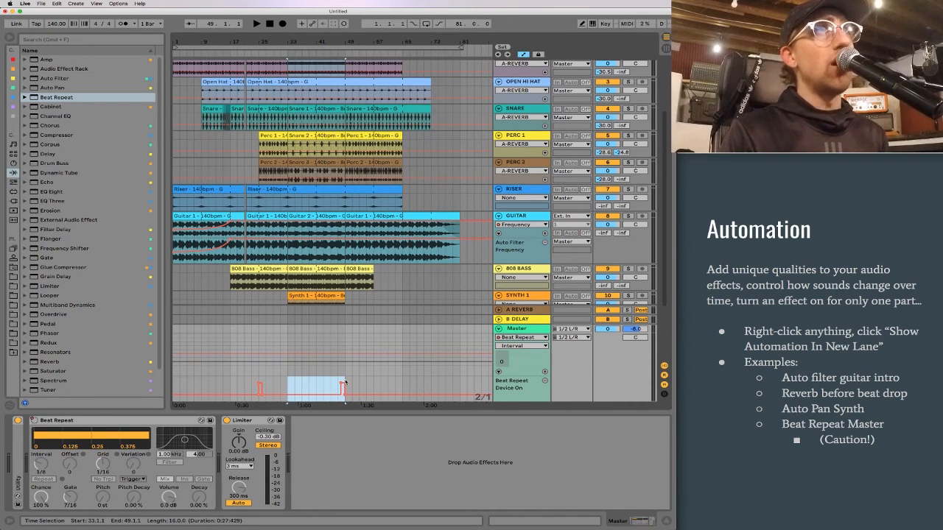
pyautogui.hotkey('ctrl', 'd')
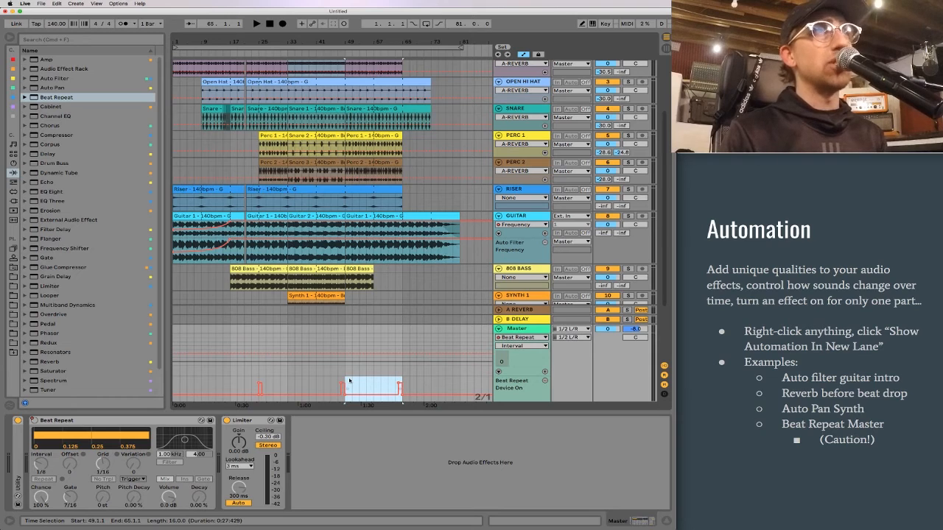
pyautogui.hotkey('ctrl', 'd')
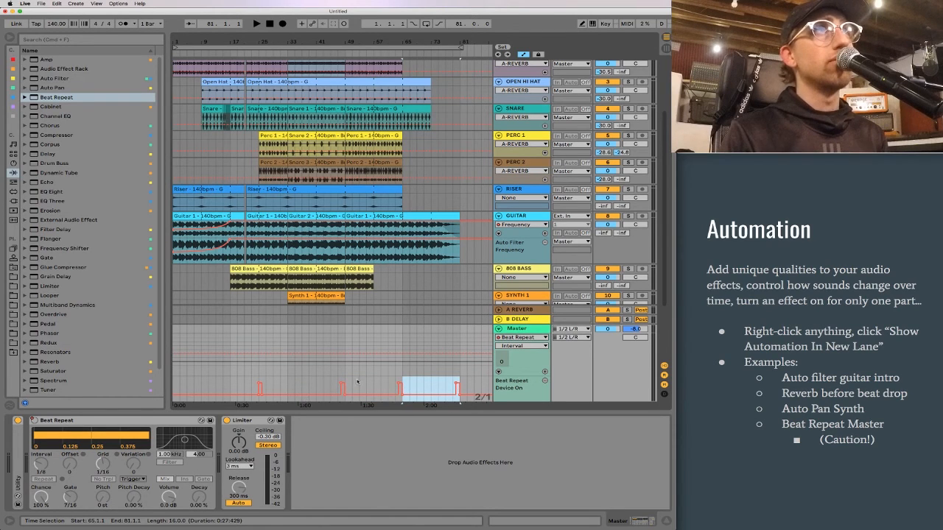
# Play the mix from bar 61 to past bar 65 to hear the duplicated Beat Repeat, and select the Beat Repeat device
pyautogui.click(390, 383)
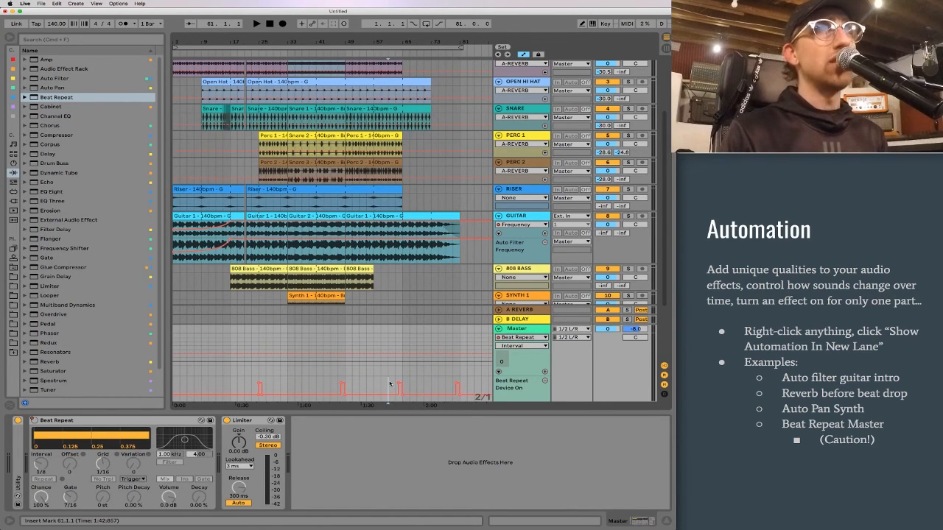
pyautogui.press('space')
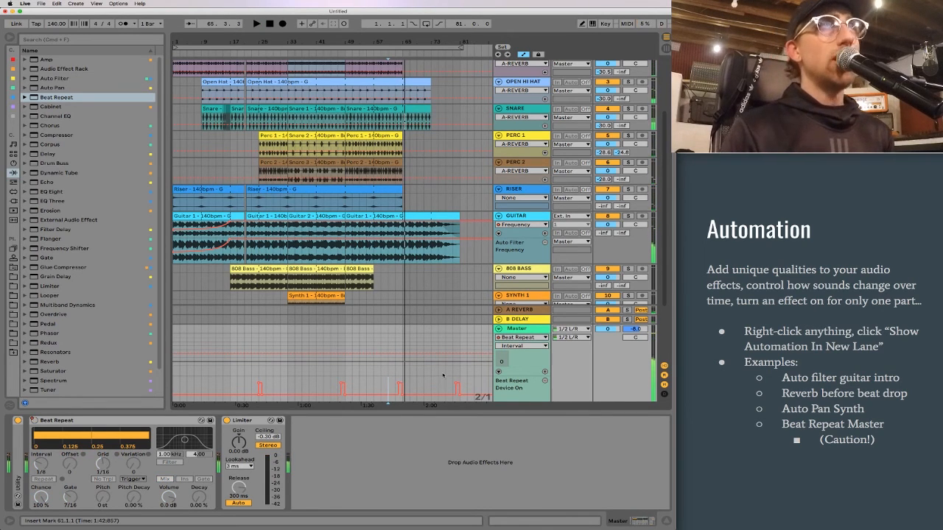
pyautogui.click(97, 420)
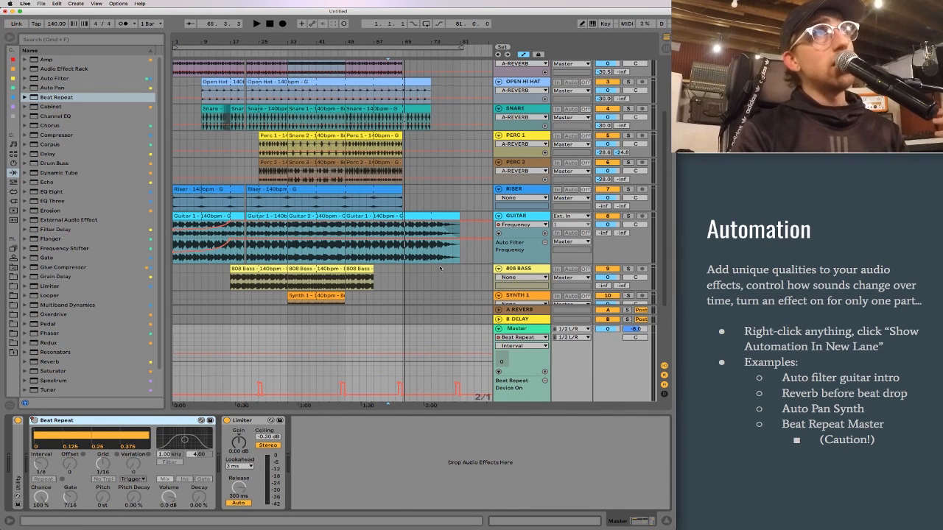
# Fold the Master track to hide its automation lanes
pyautogui.scroll(3, 324, 183)
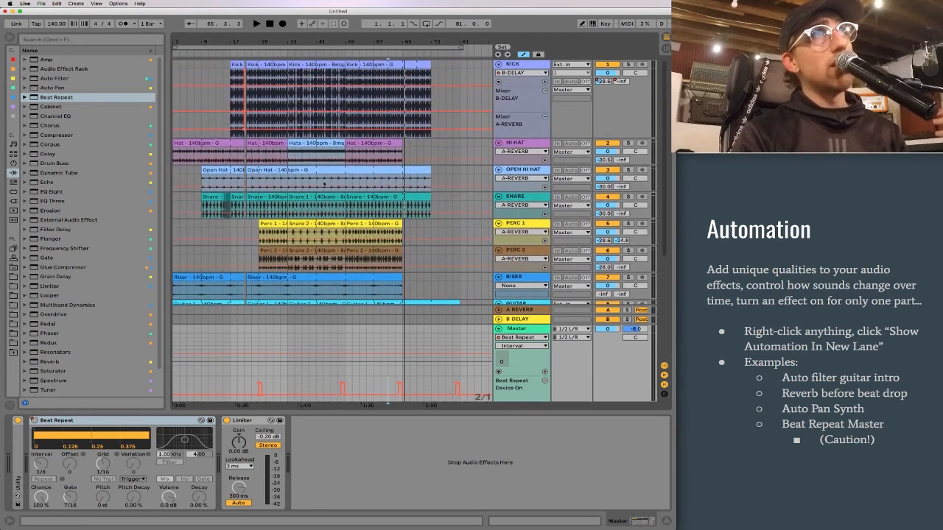
pyautogui.click(498, 329)
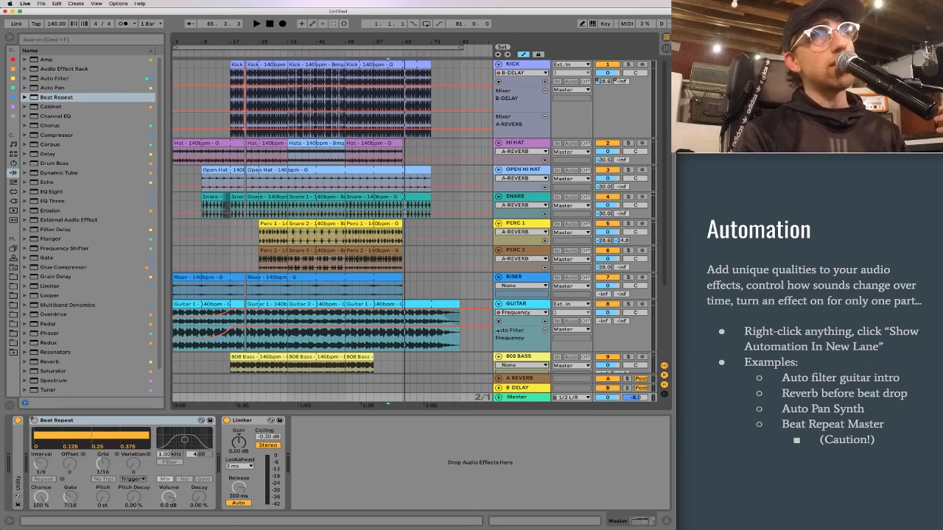